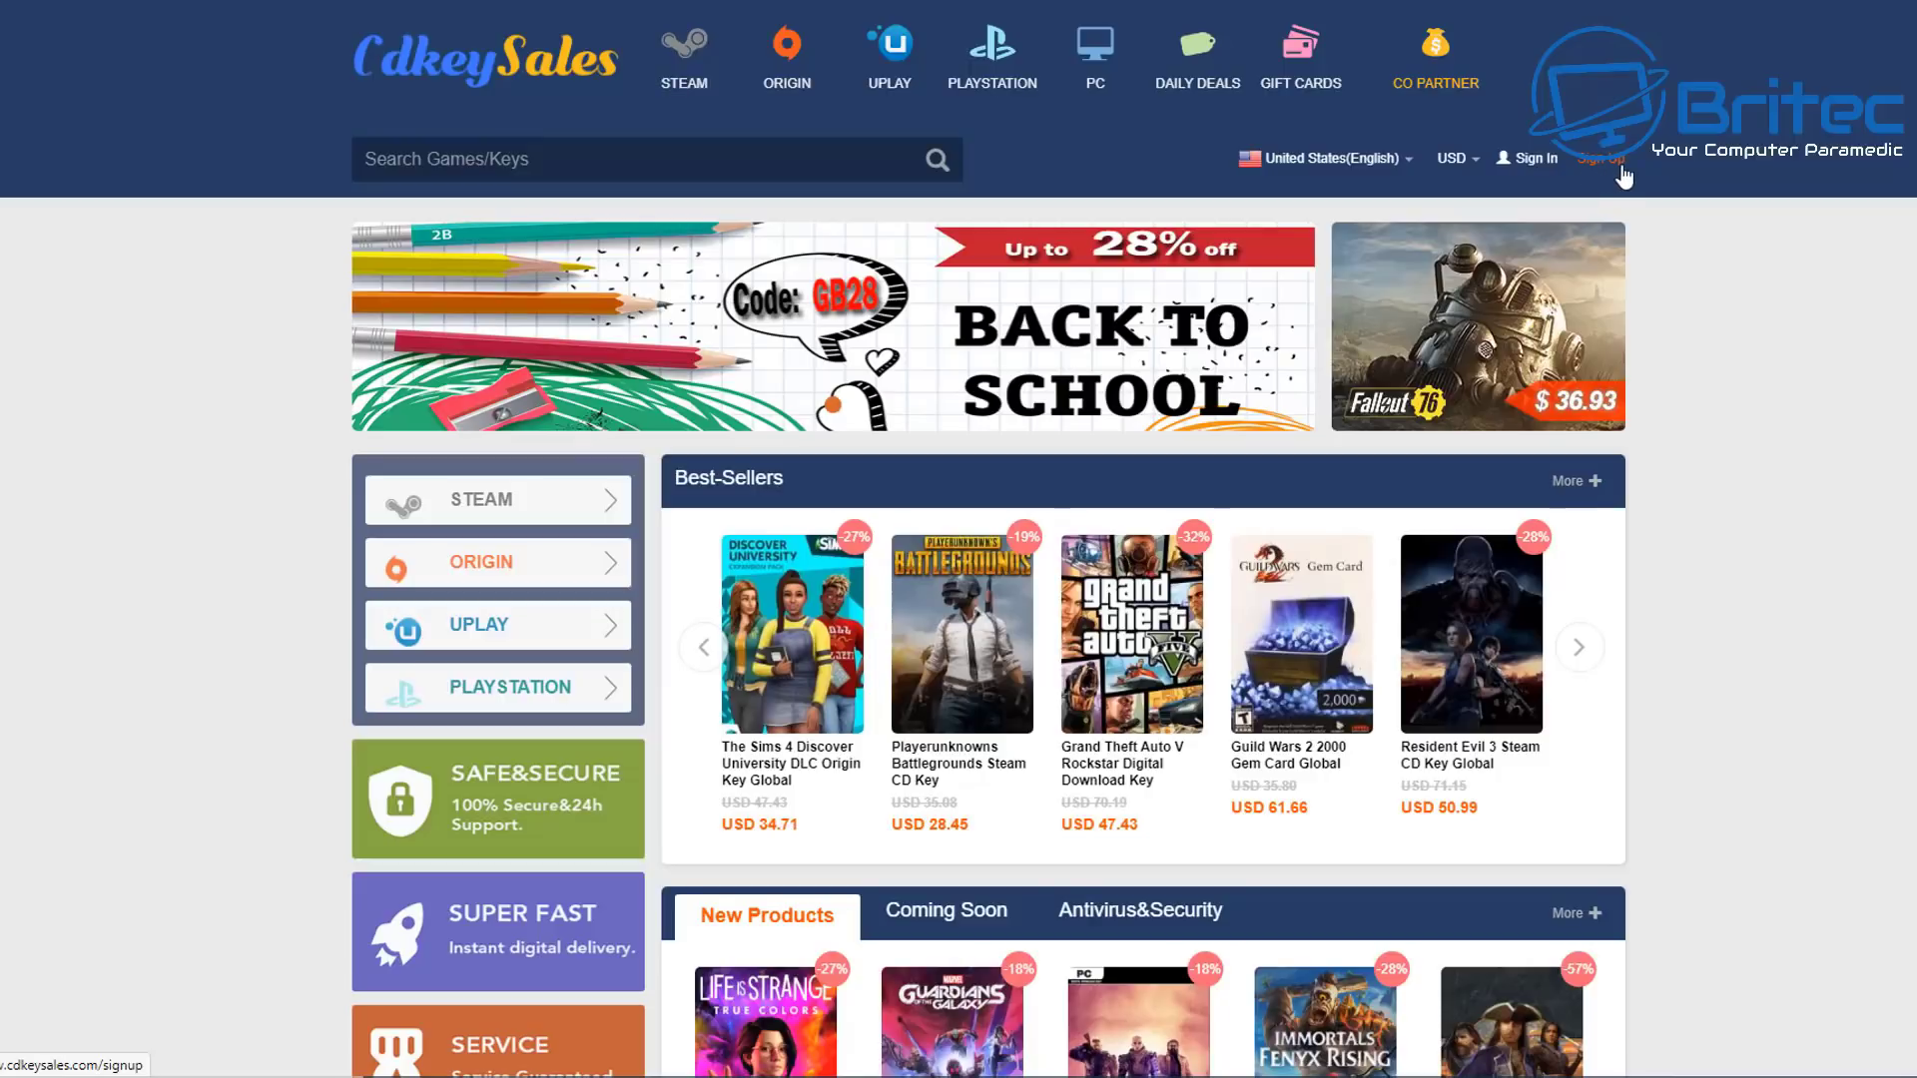
Step: Sign in to the CDKeySales store account using the header's Sign In link
left_click(1619, 169)
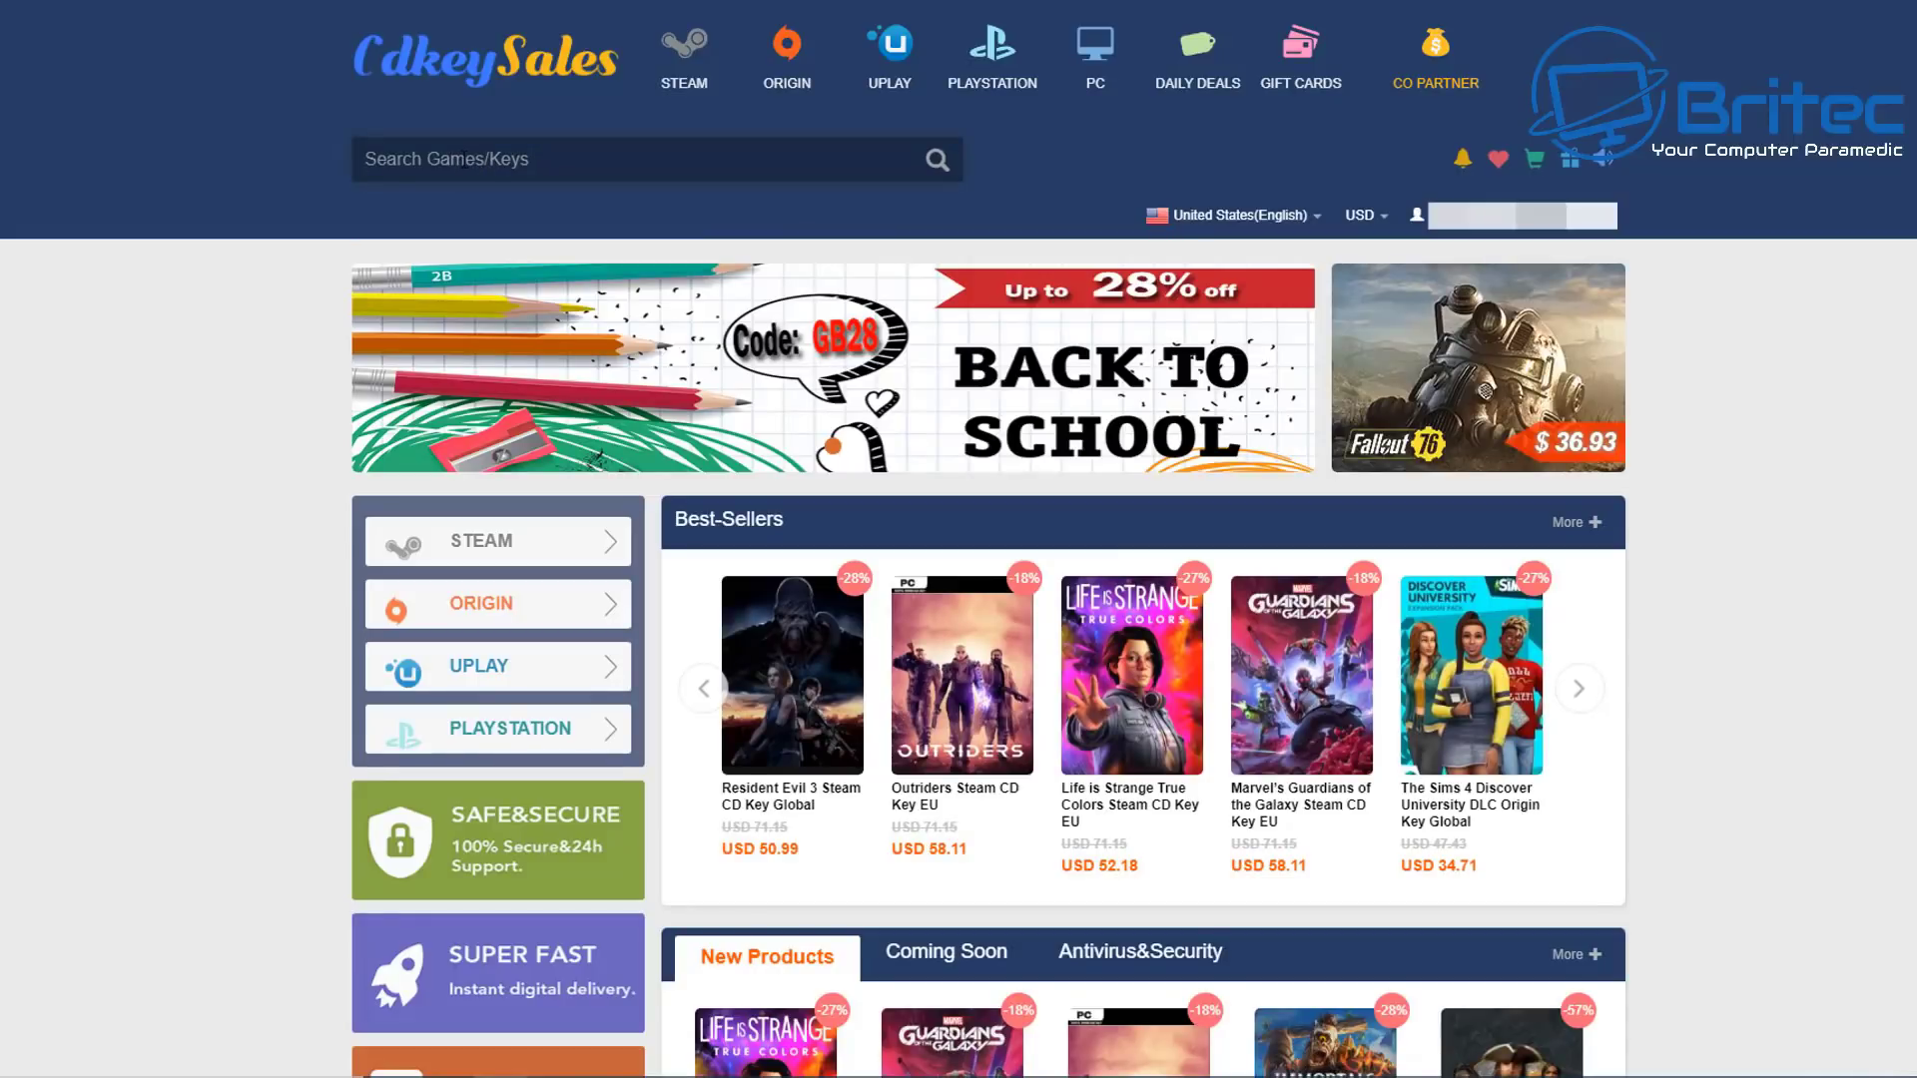
Step: Search the store for 'windows 10 pro'
type("windows 10")
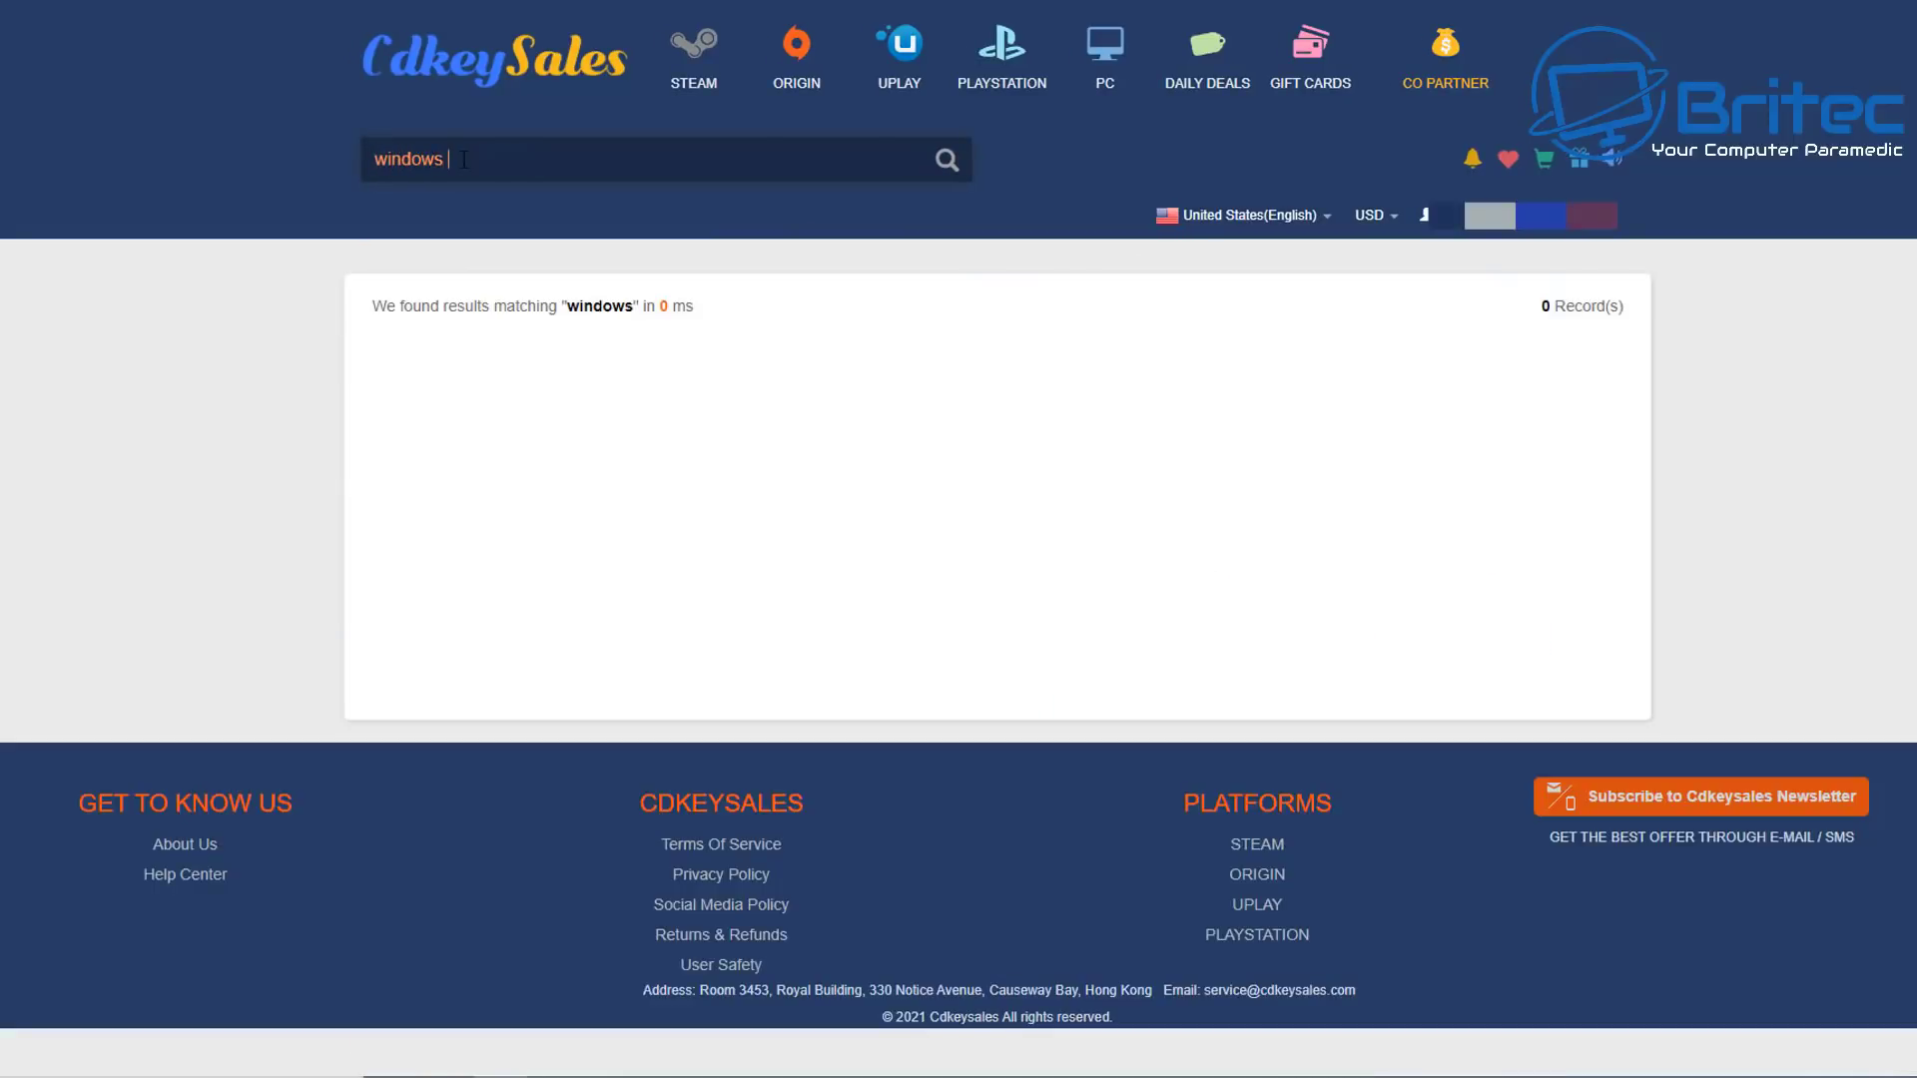
type(" pro")
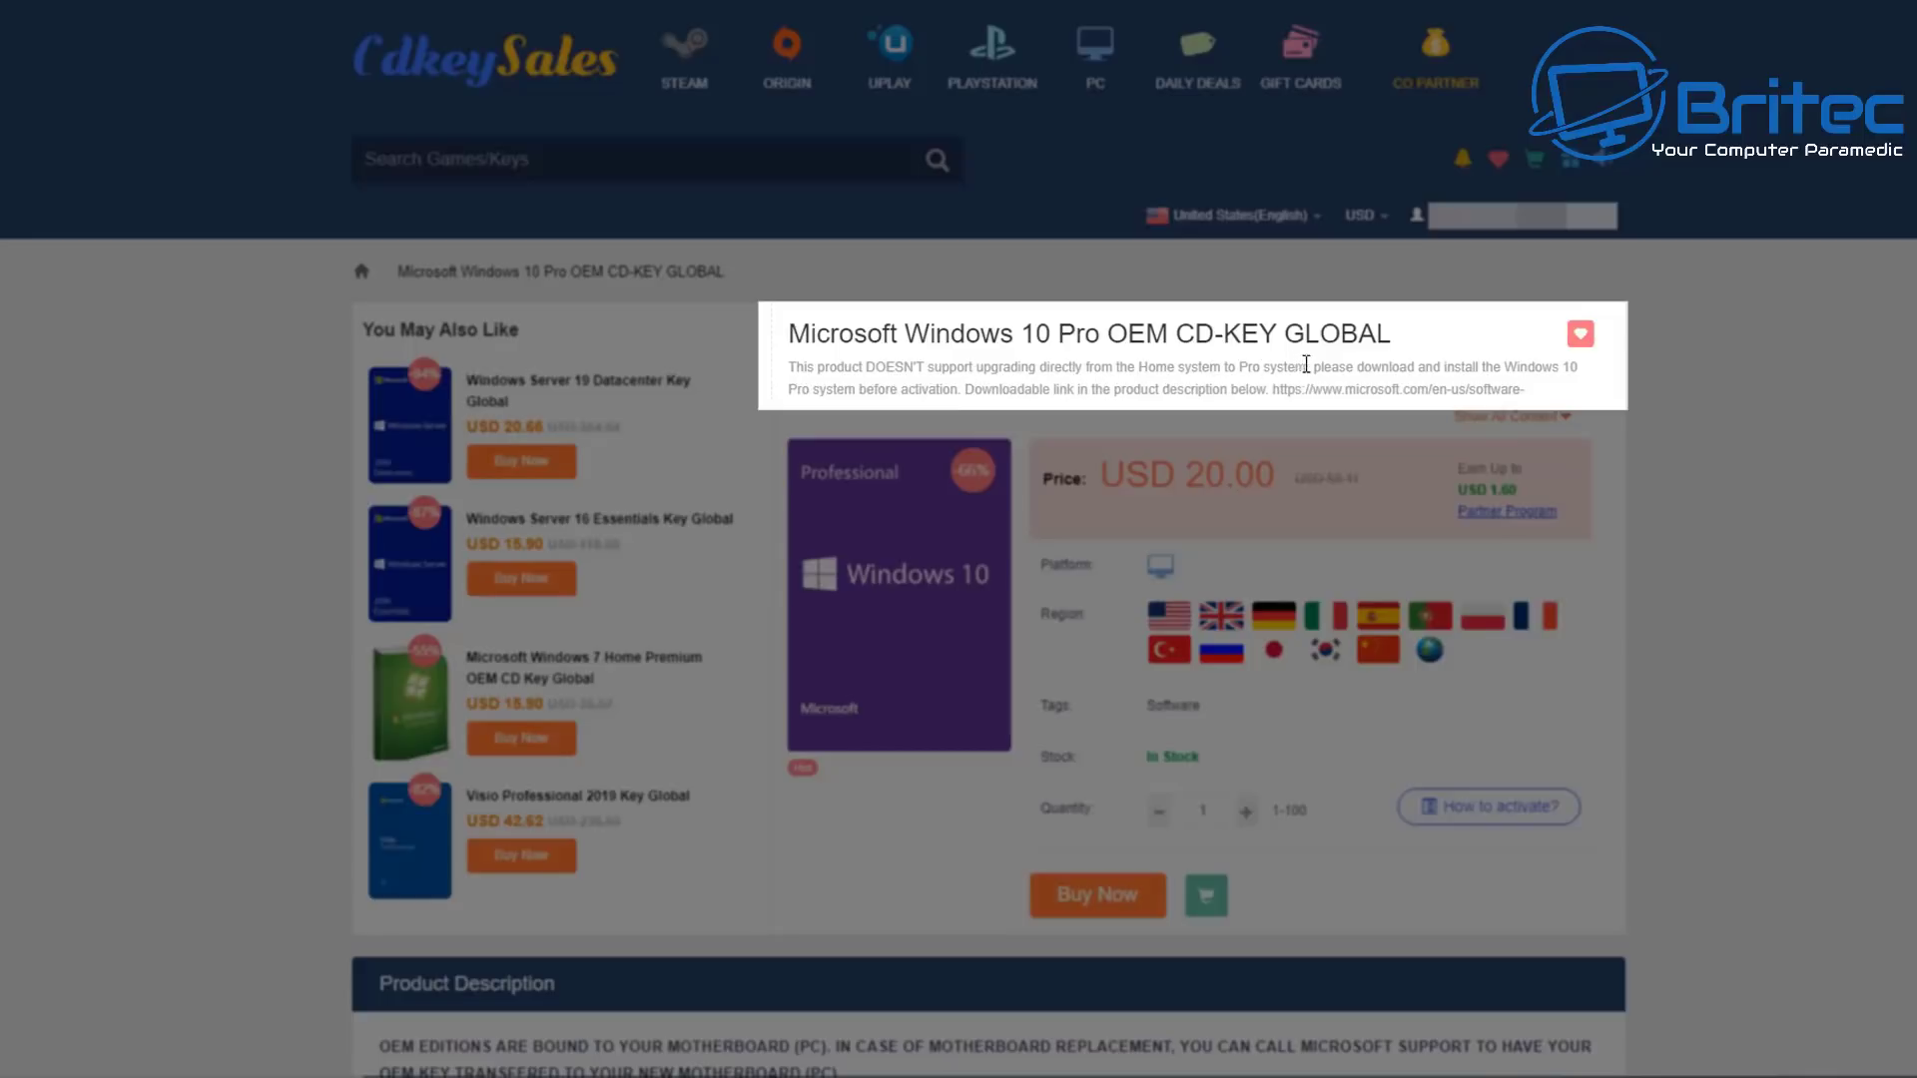
Step: Highlight the notes warning against Home-to-Pro upgrades and advising installing Windows 10 Pro first
left_click_drag(1306, 366, 787, 375)
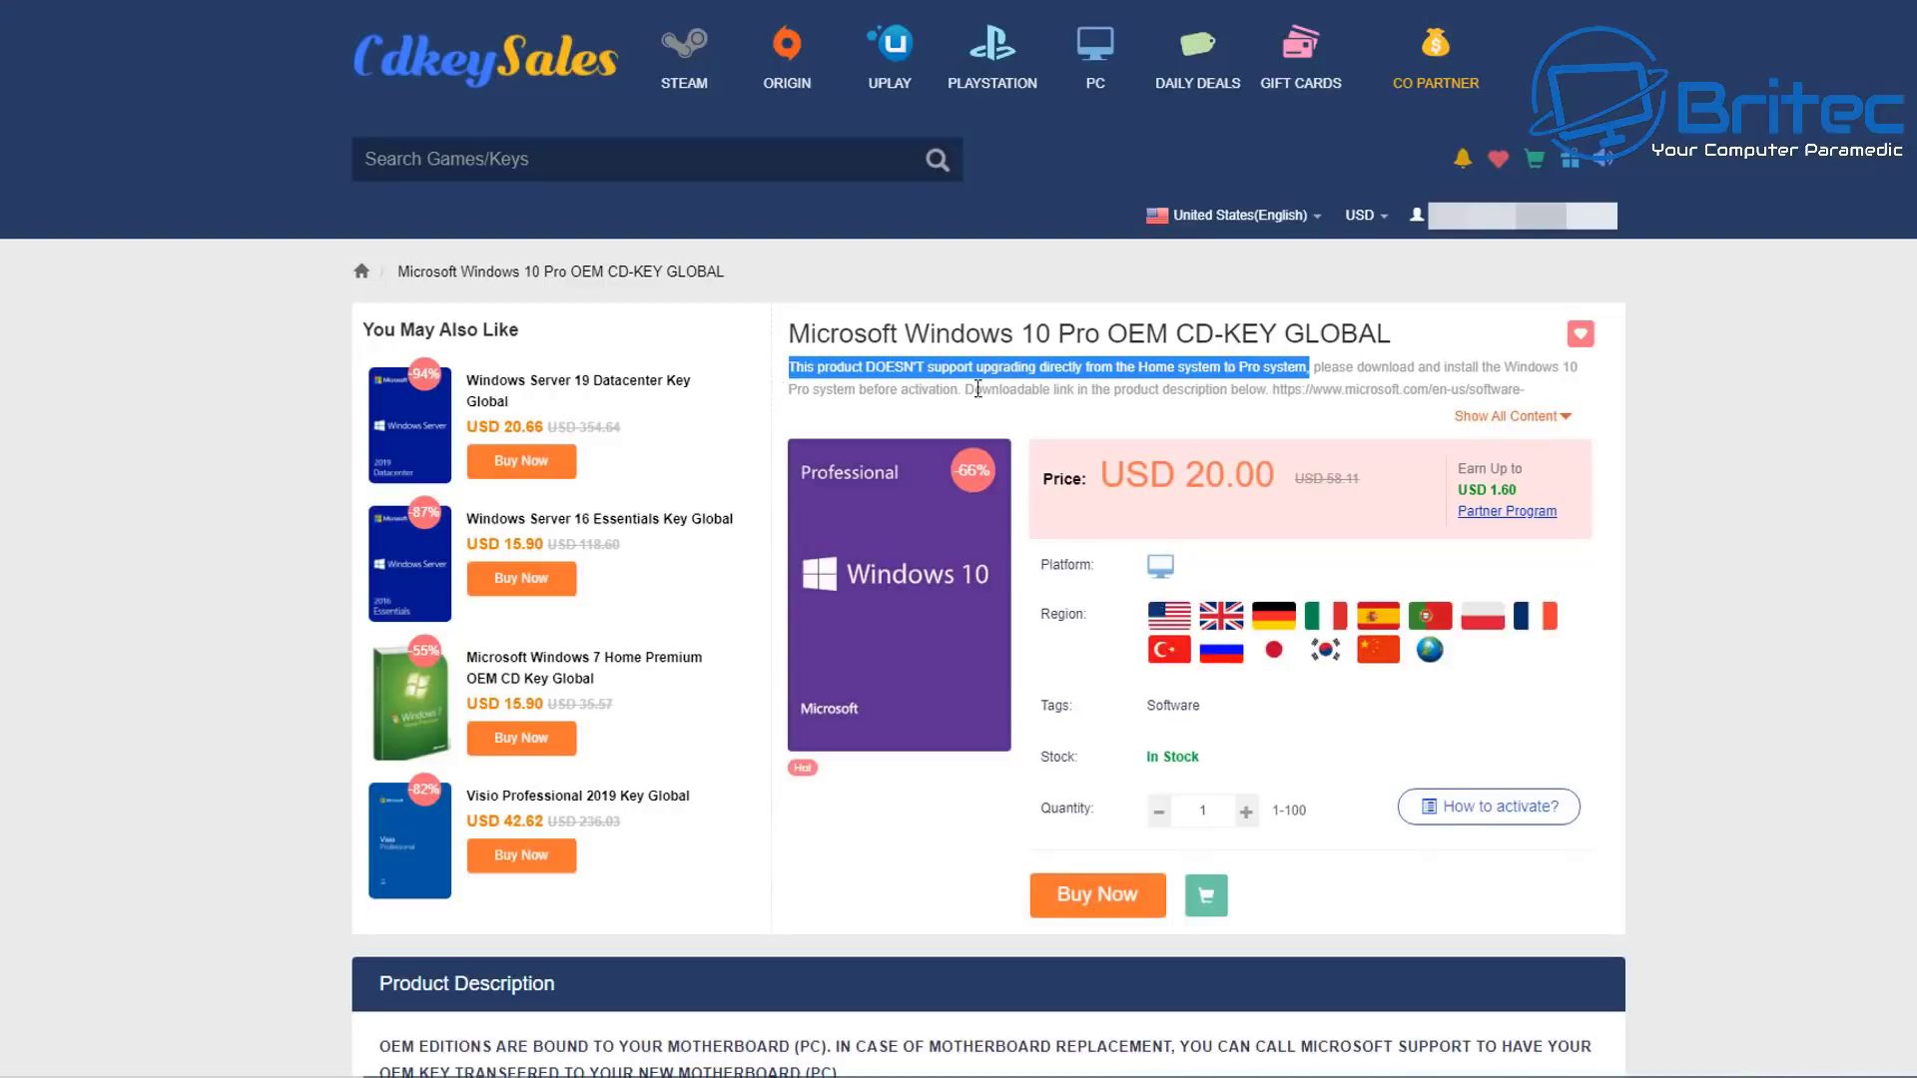
left_click(1235, 372)
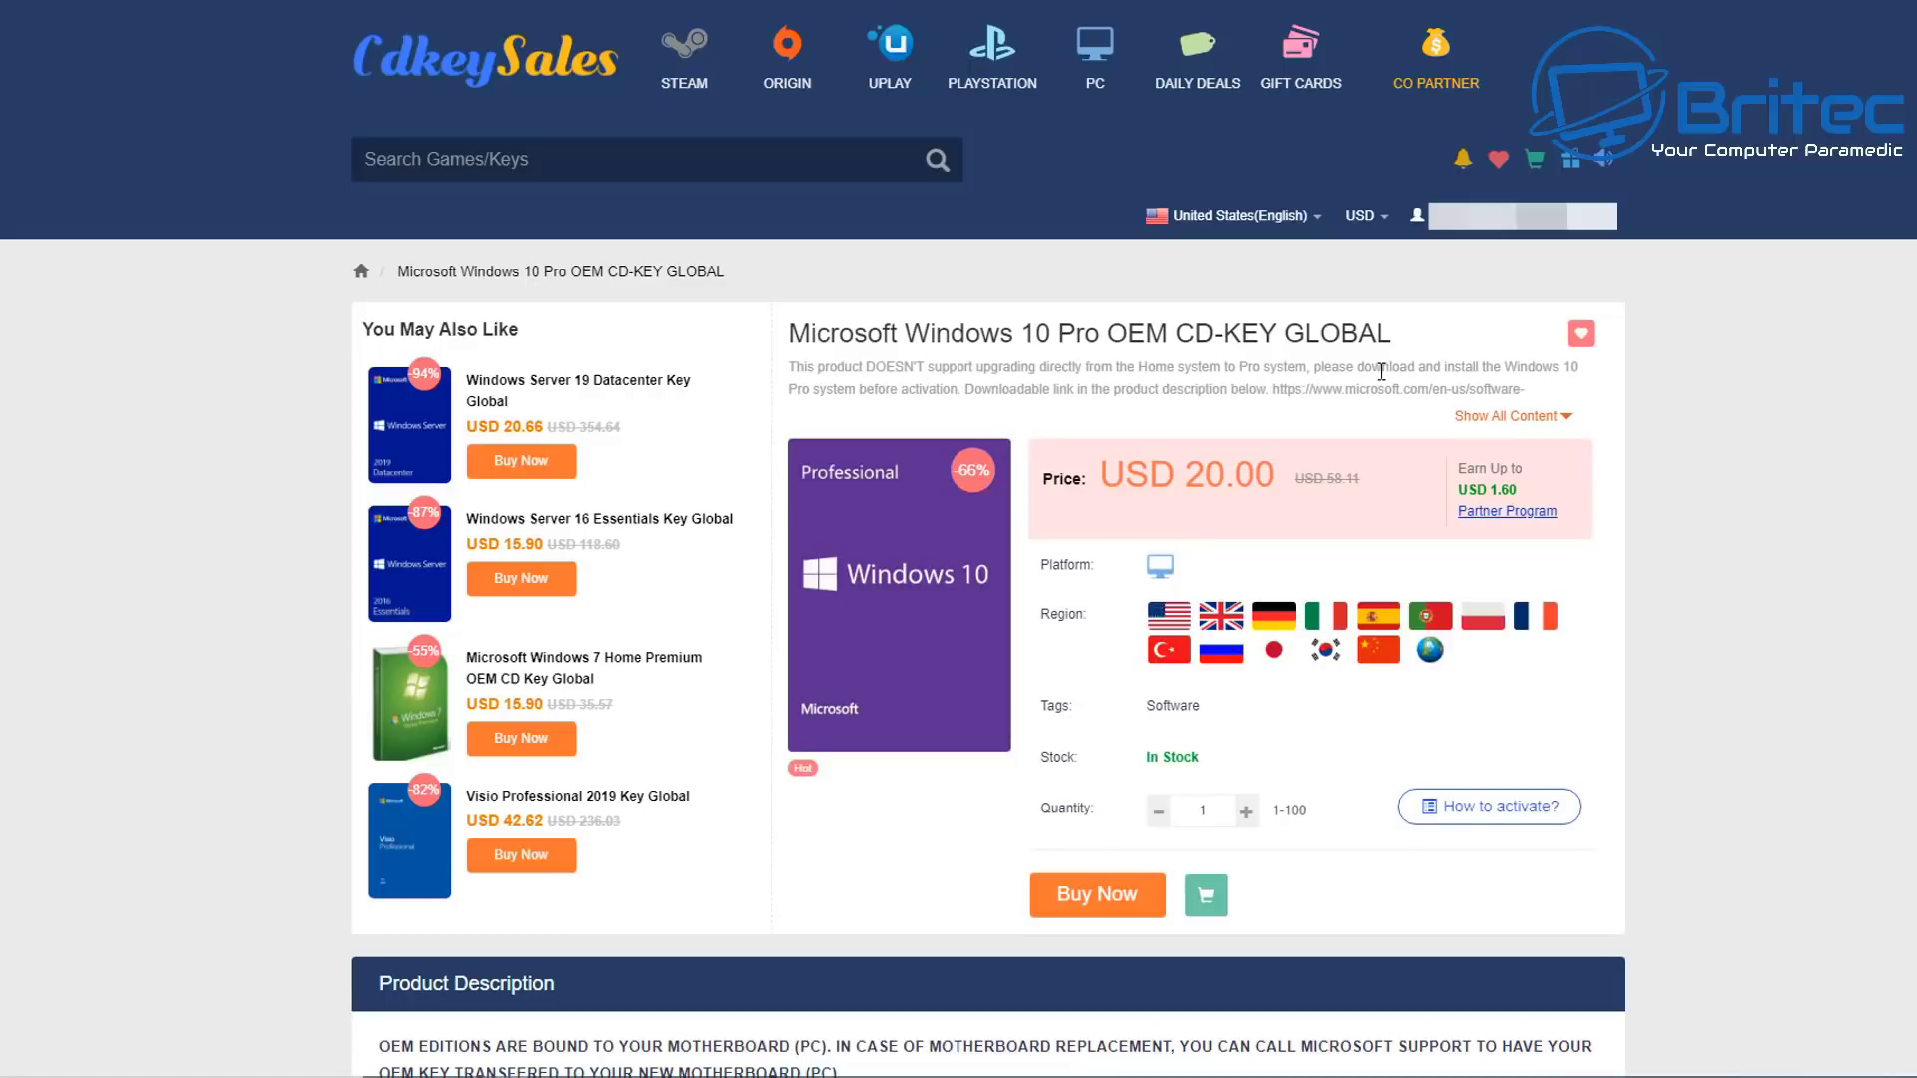
left_click_drag(1313, 369, 1593, 373)
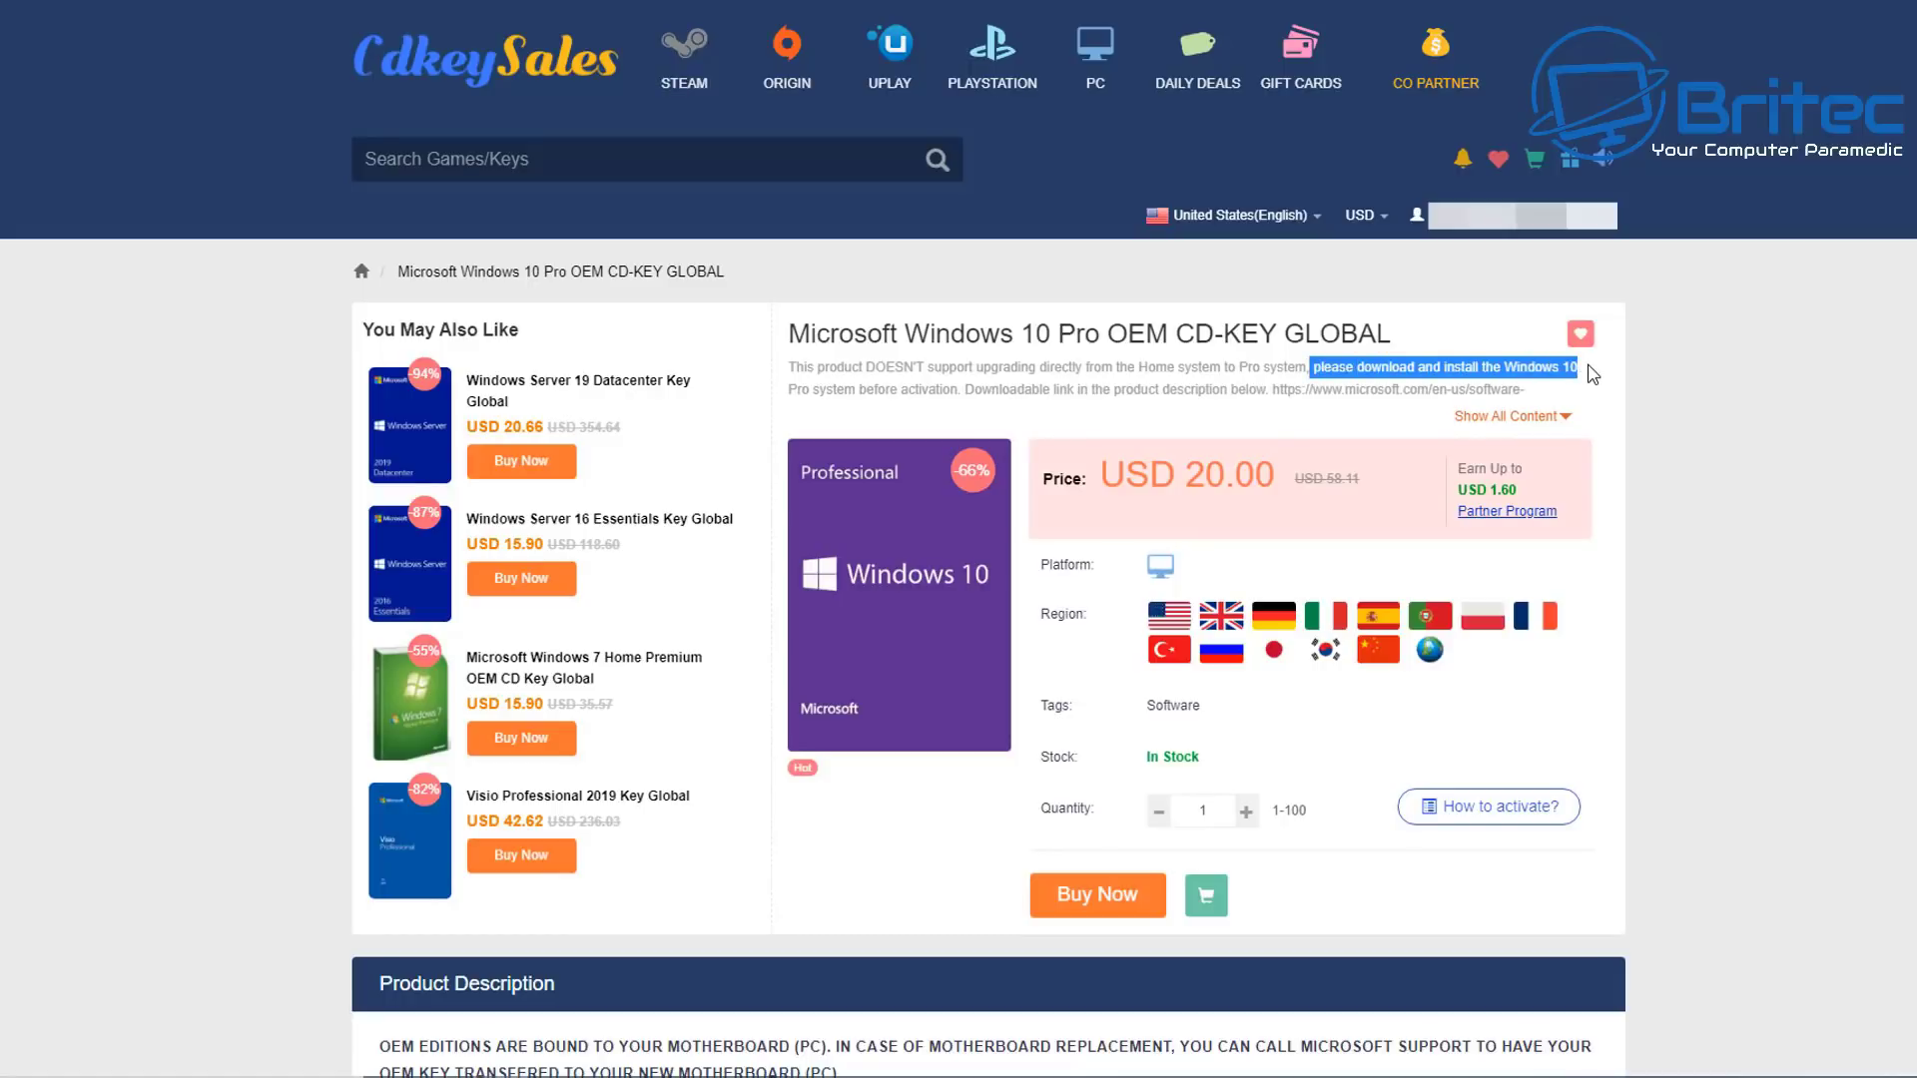
left_click(1593, 374)
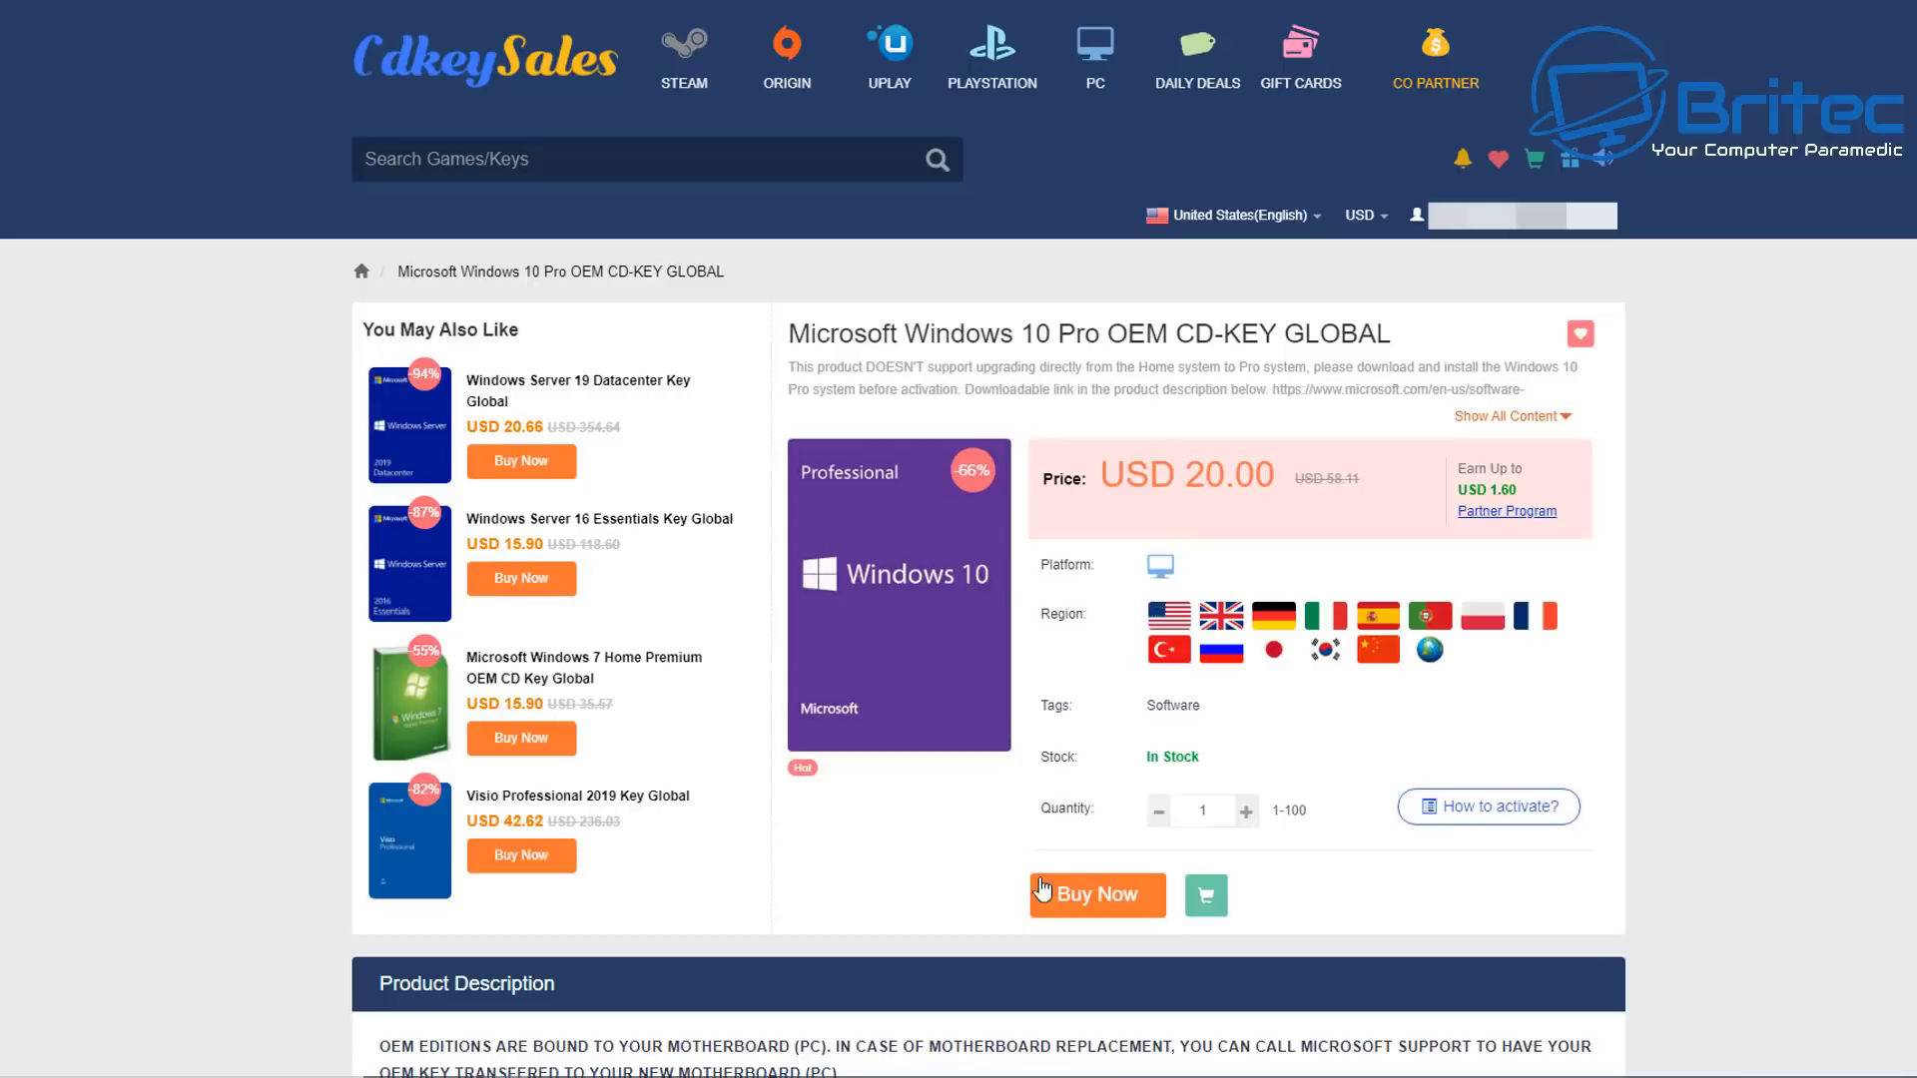
Step: Order the Windows 10 Pro key and apply promotion code BR09 for a GBP 11.33 total
left_click(1118, 921)
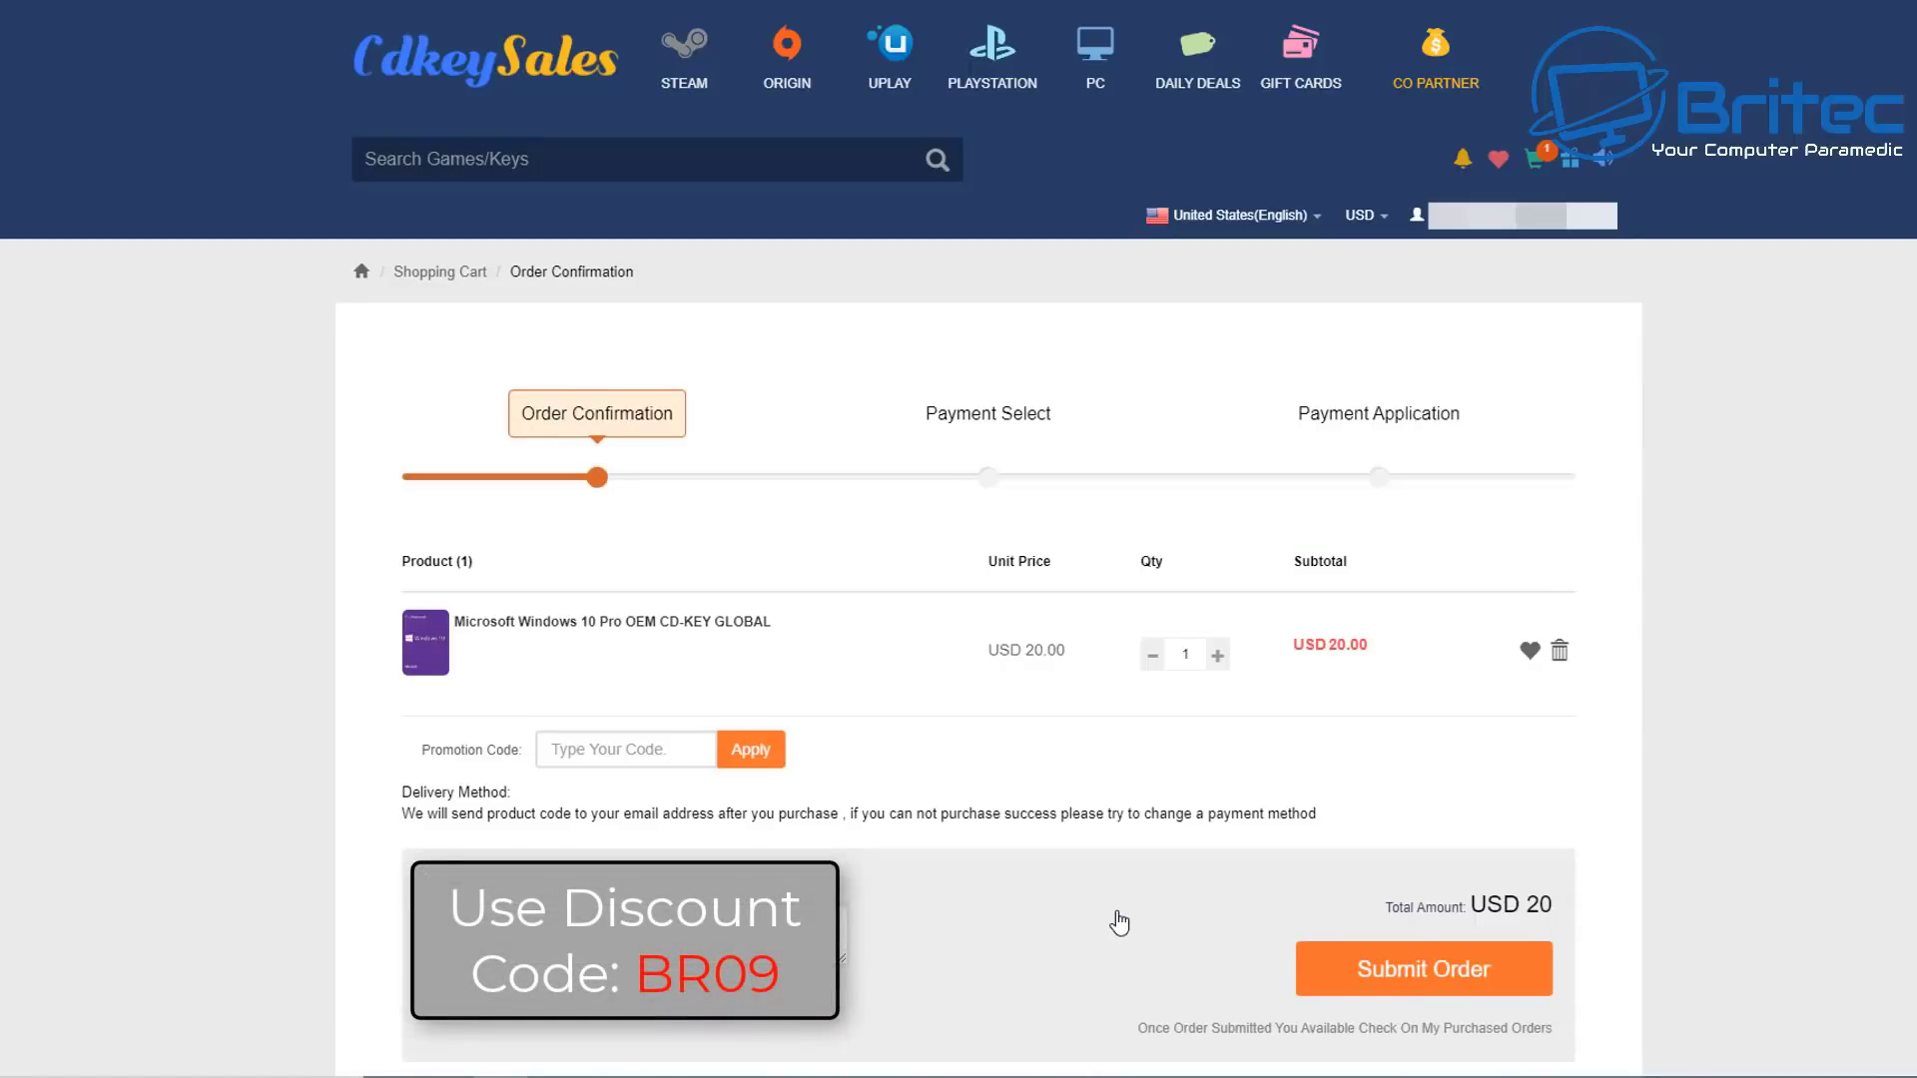
left_click(593, 755)
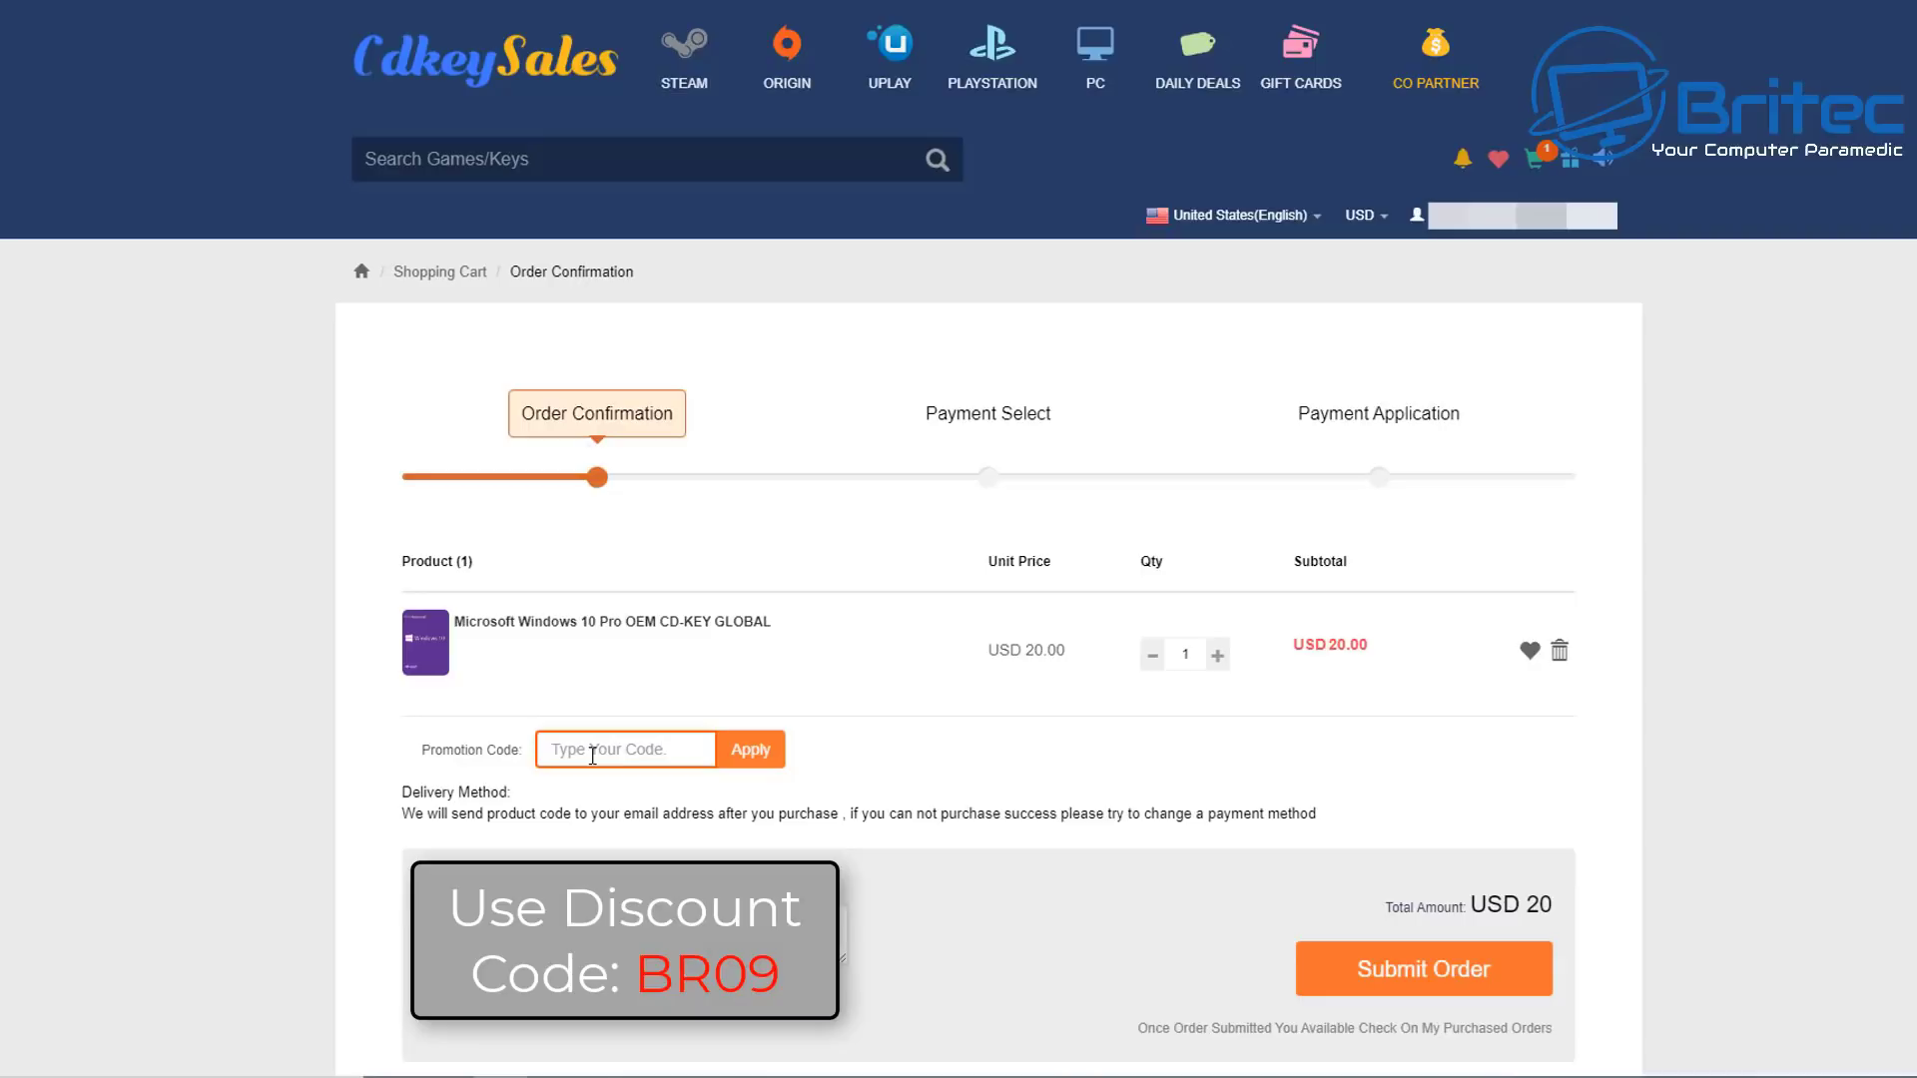
type("BR09")
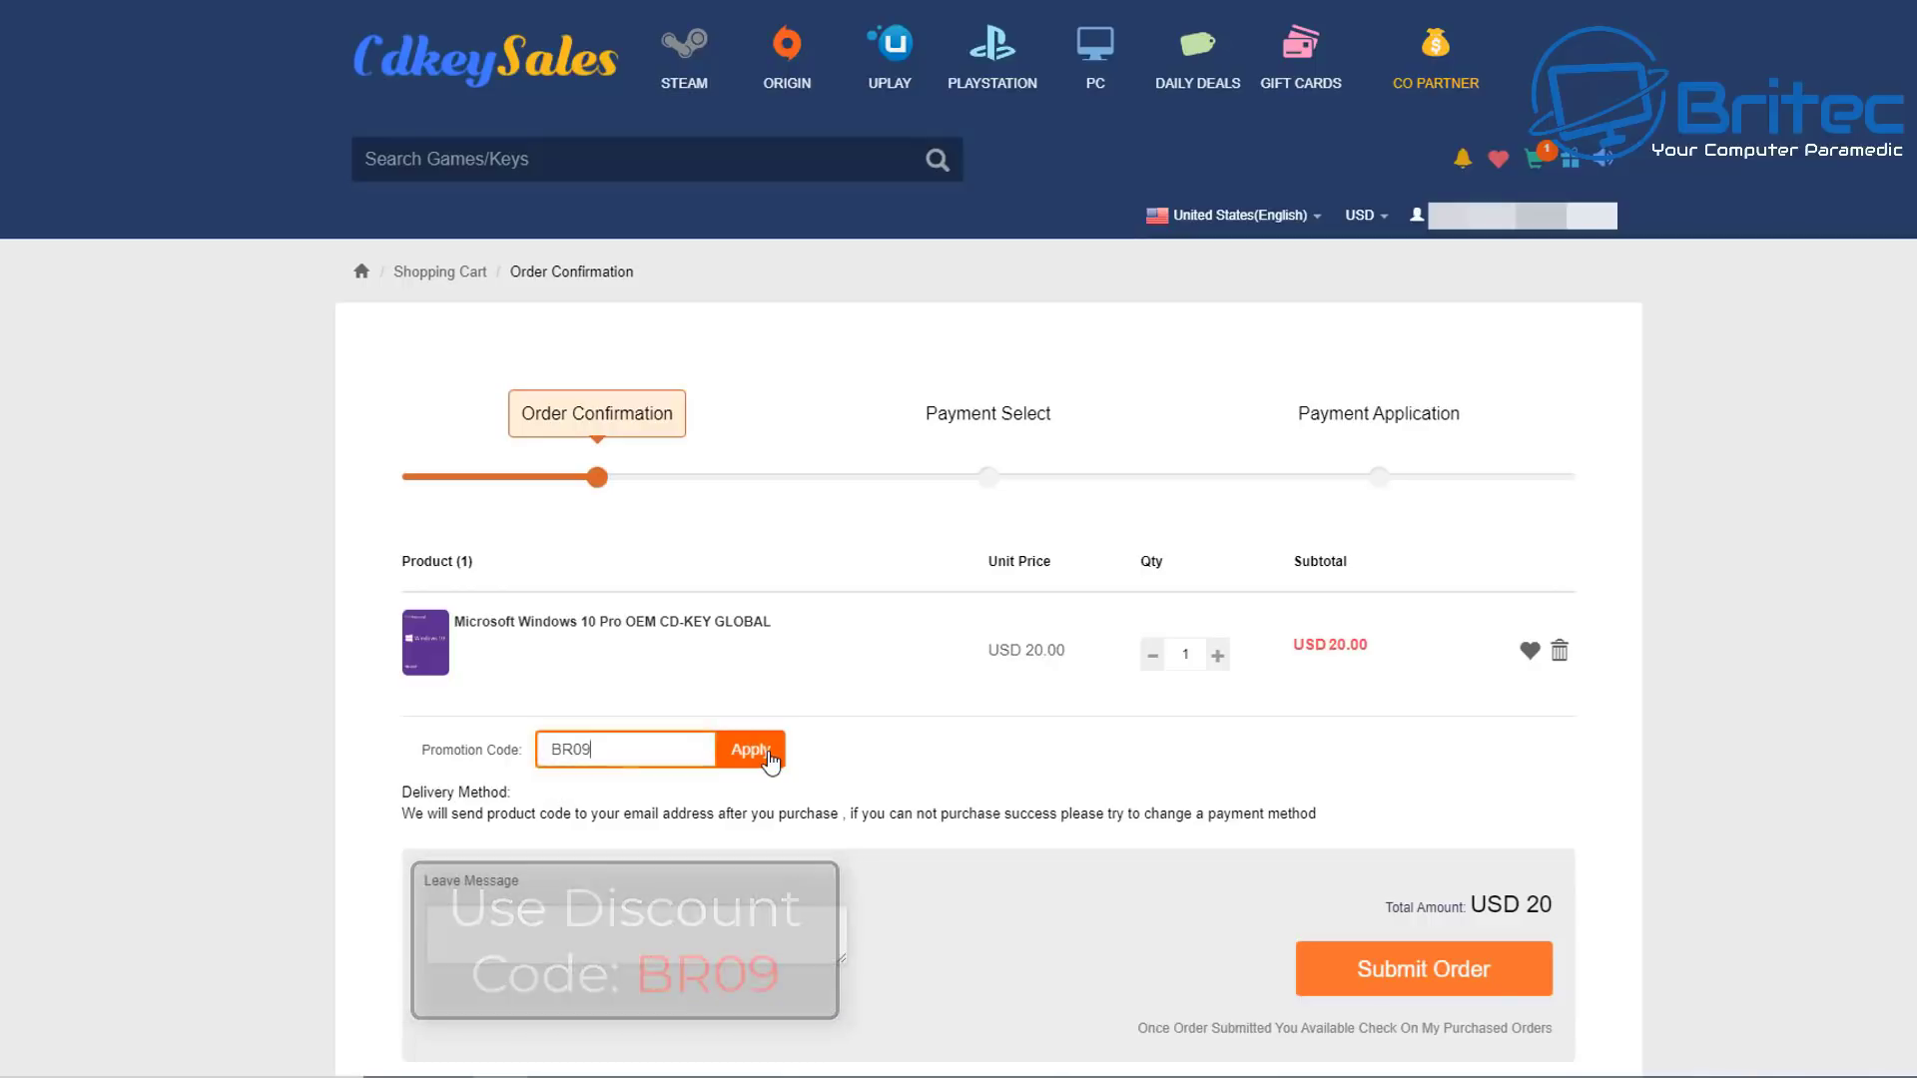
left_click(770, 761)
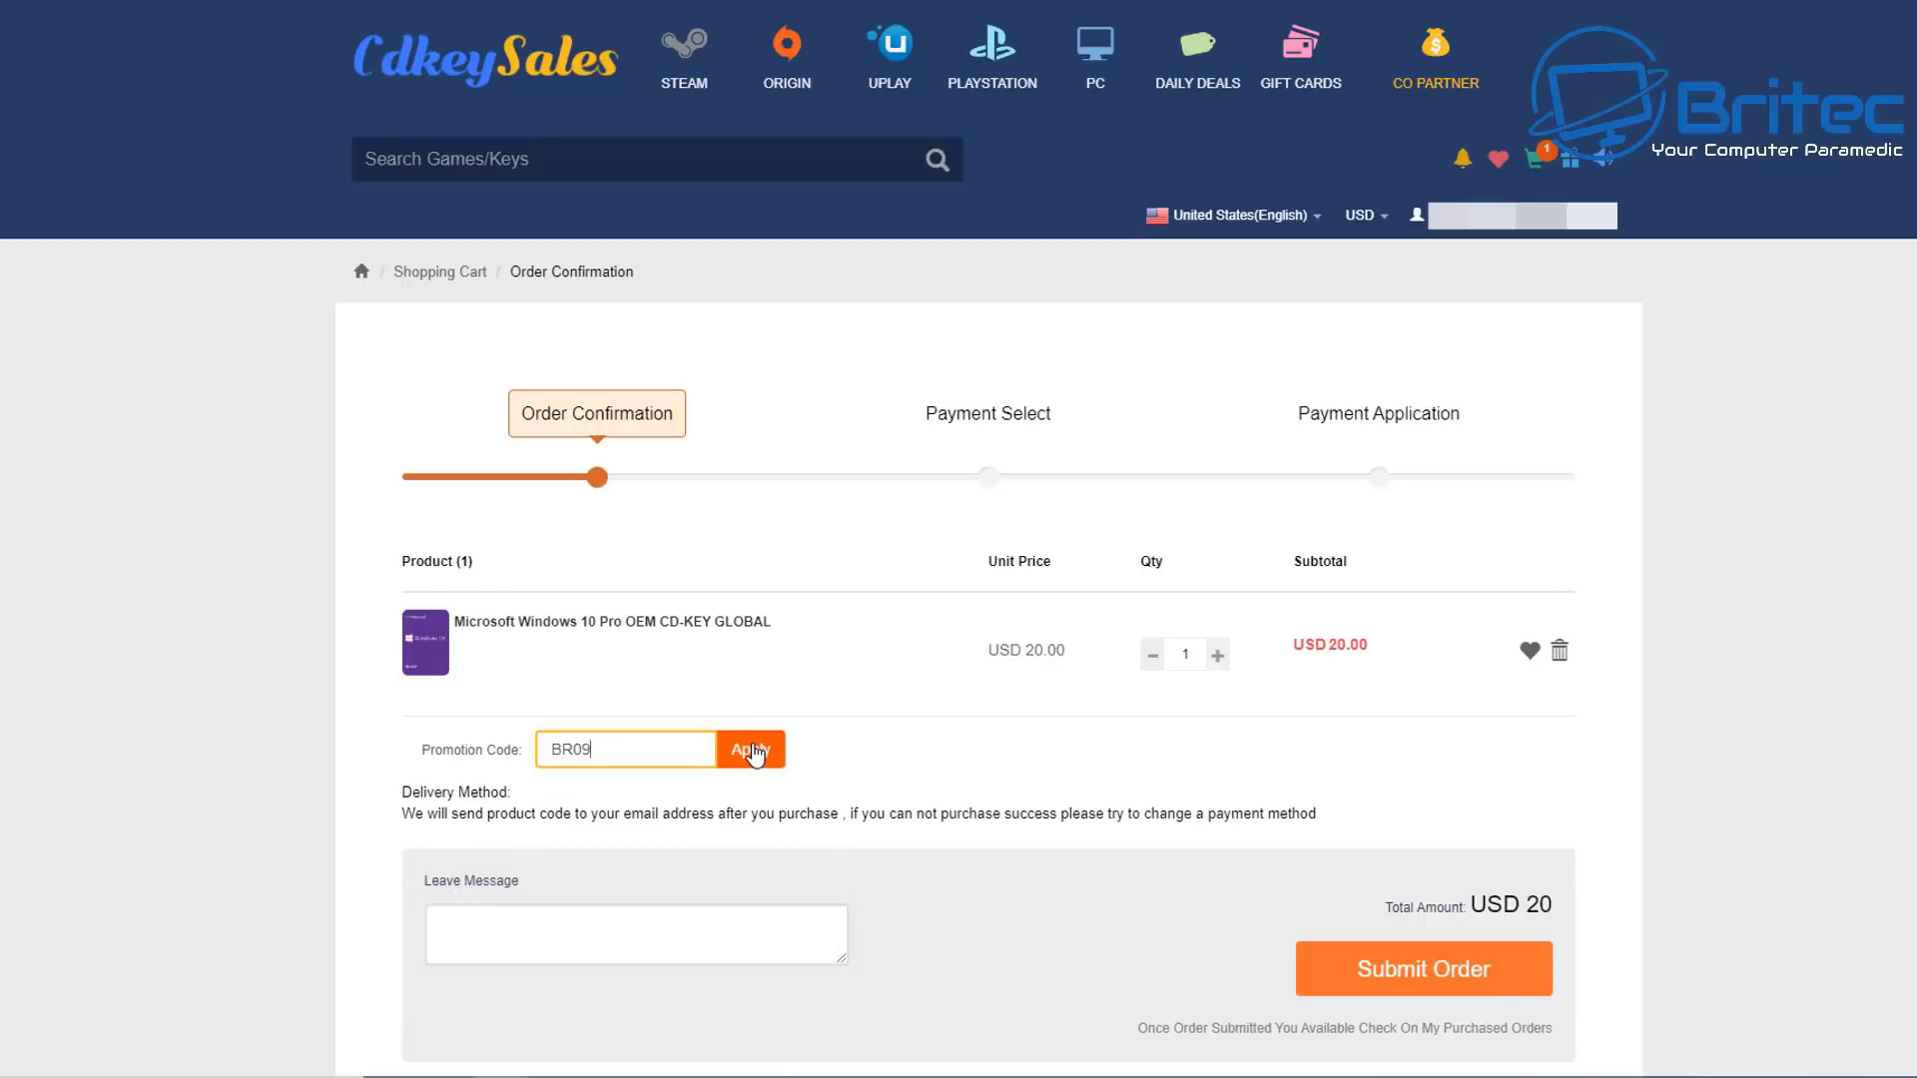
left_click(753, 756)
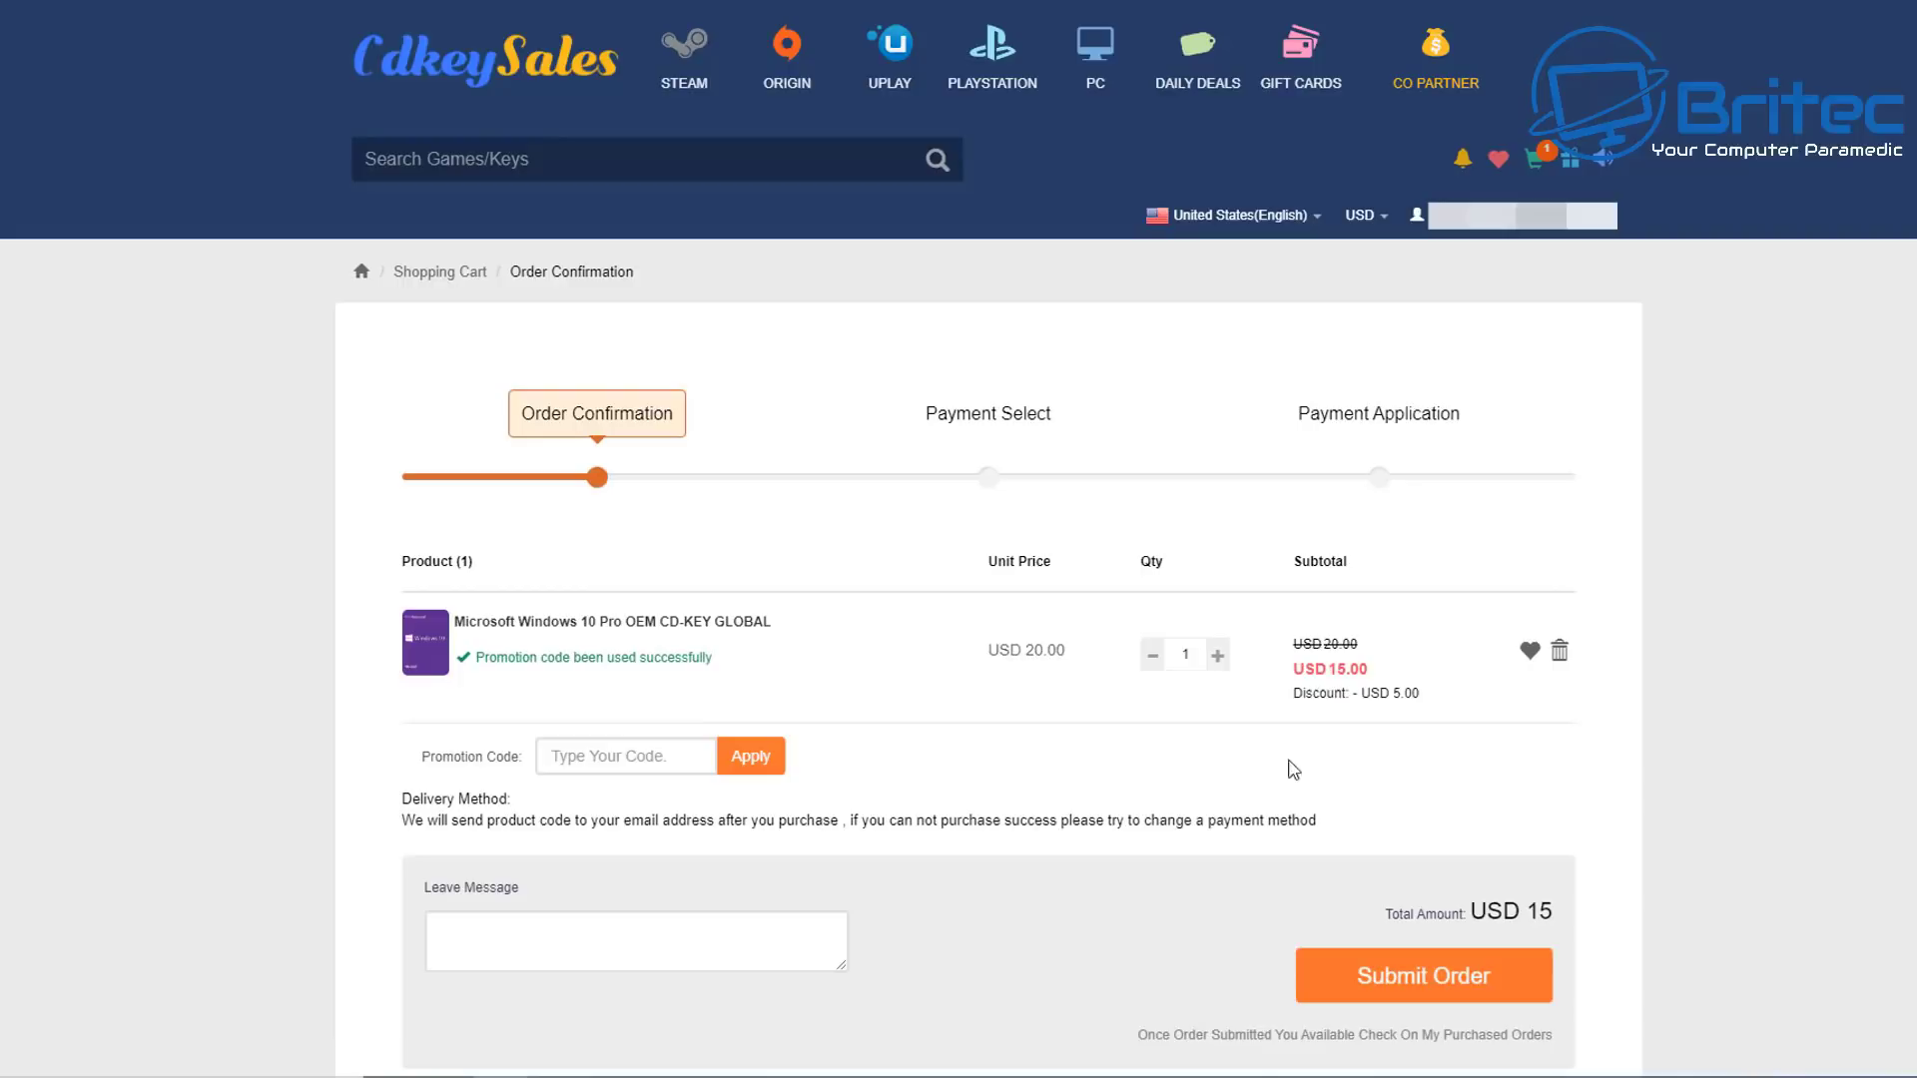
Step: Submit the discounted order and pay for it with PayPal
left_click(1449, 991)
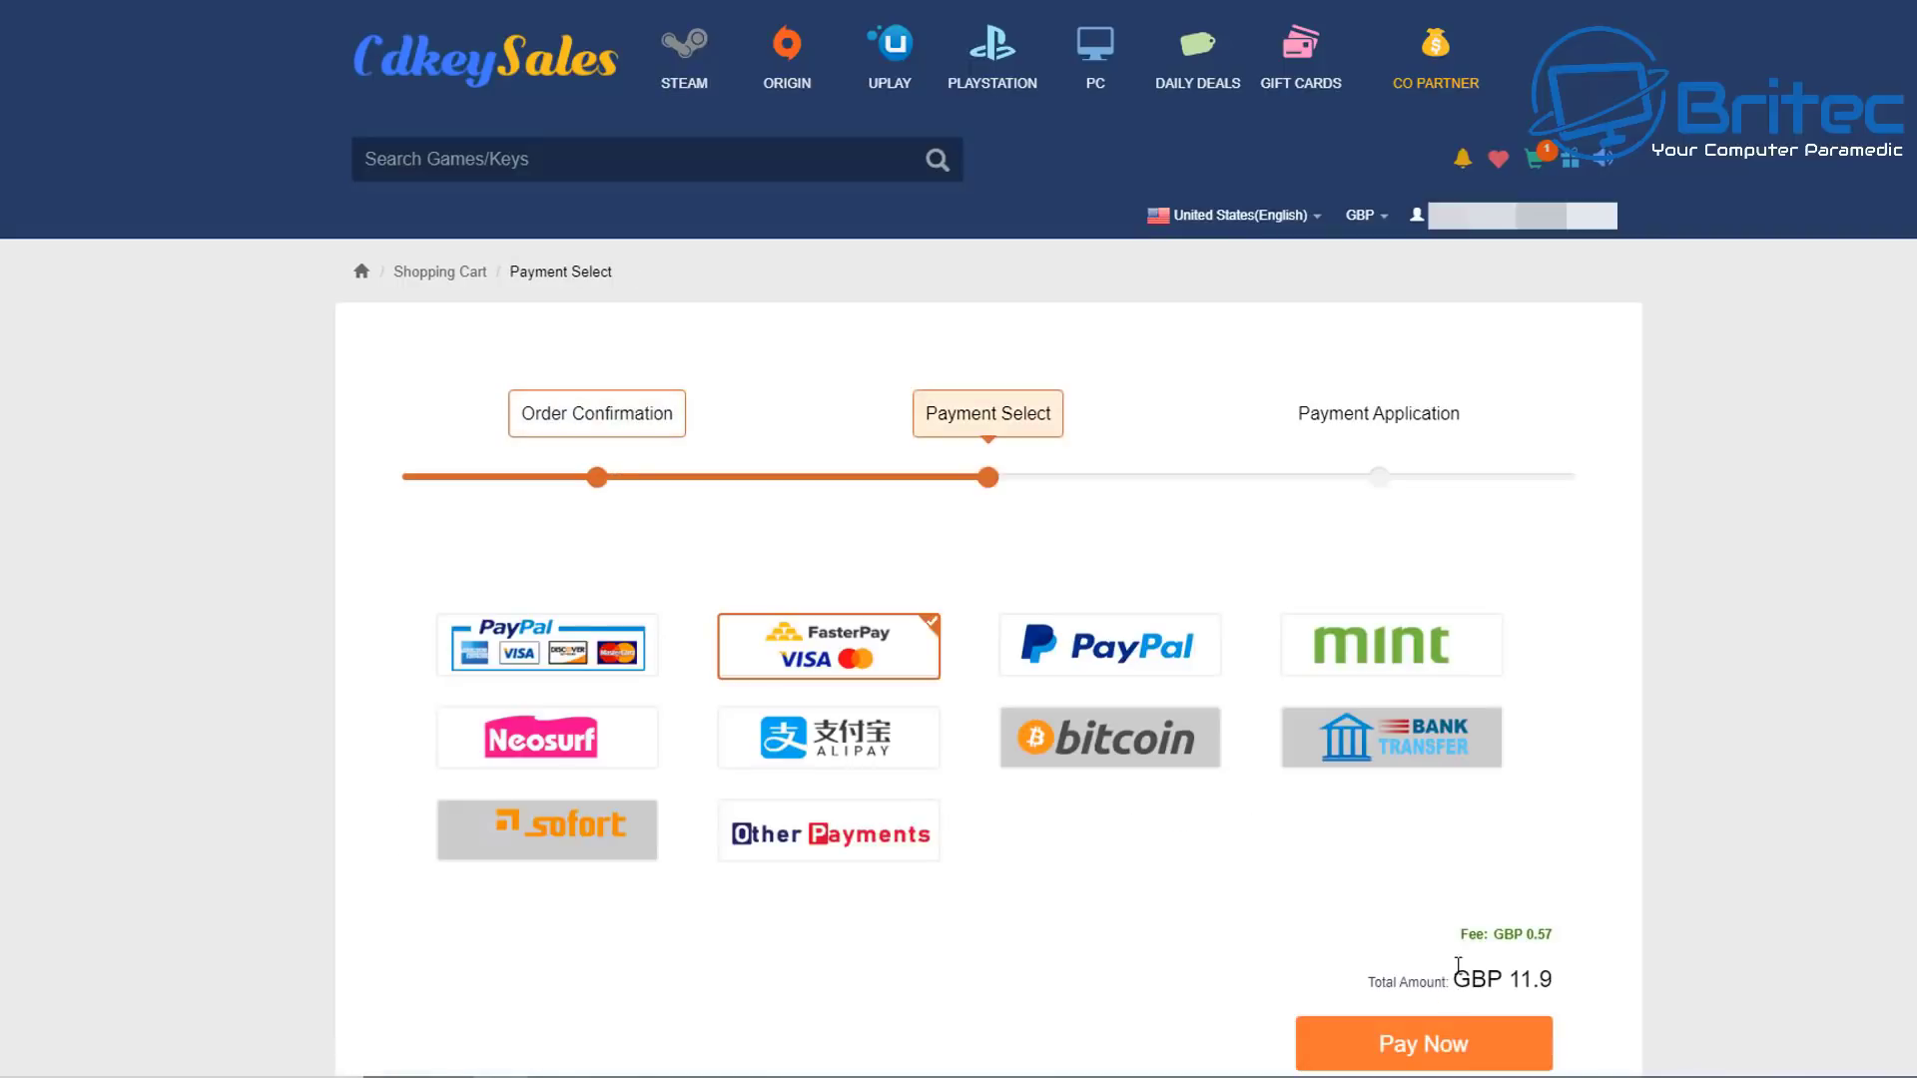
left_click(1145, 661)
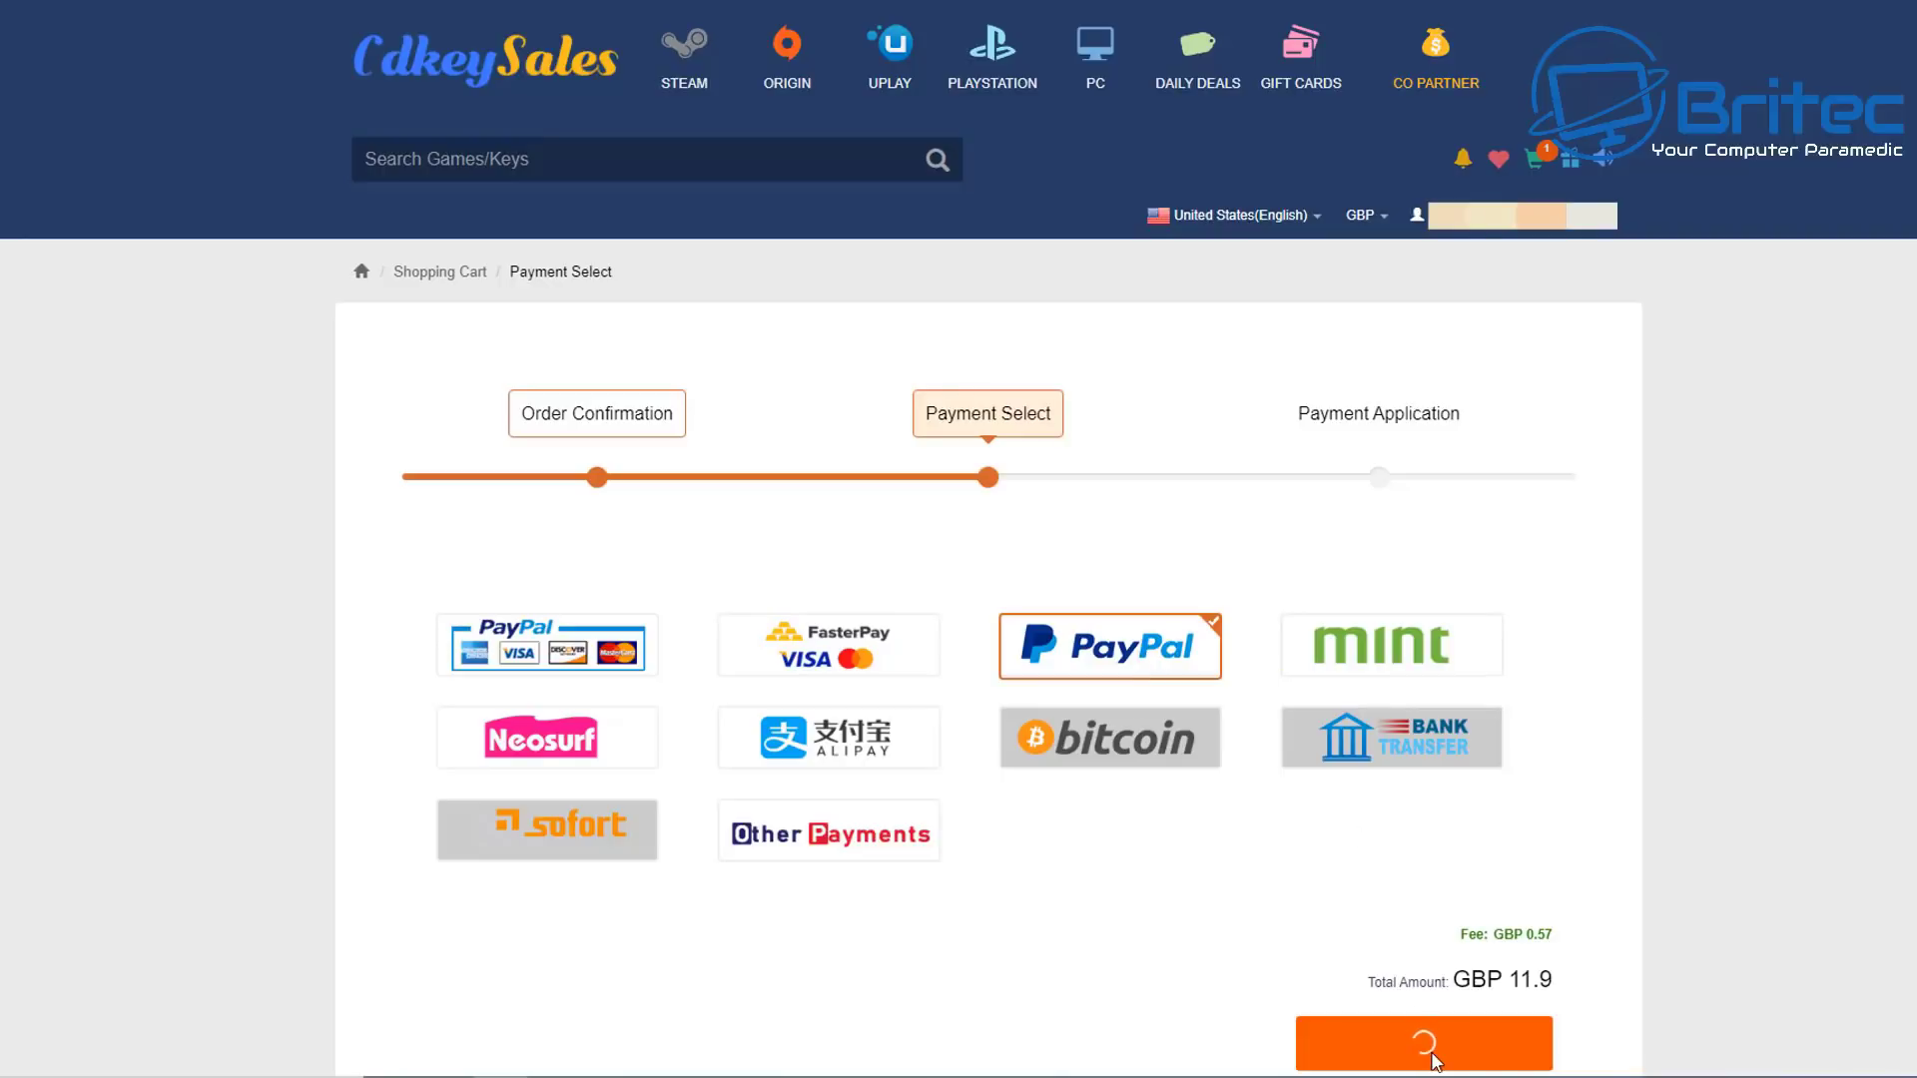
left_click(1507, 1024)
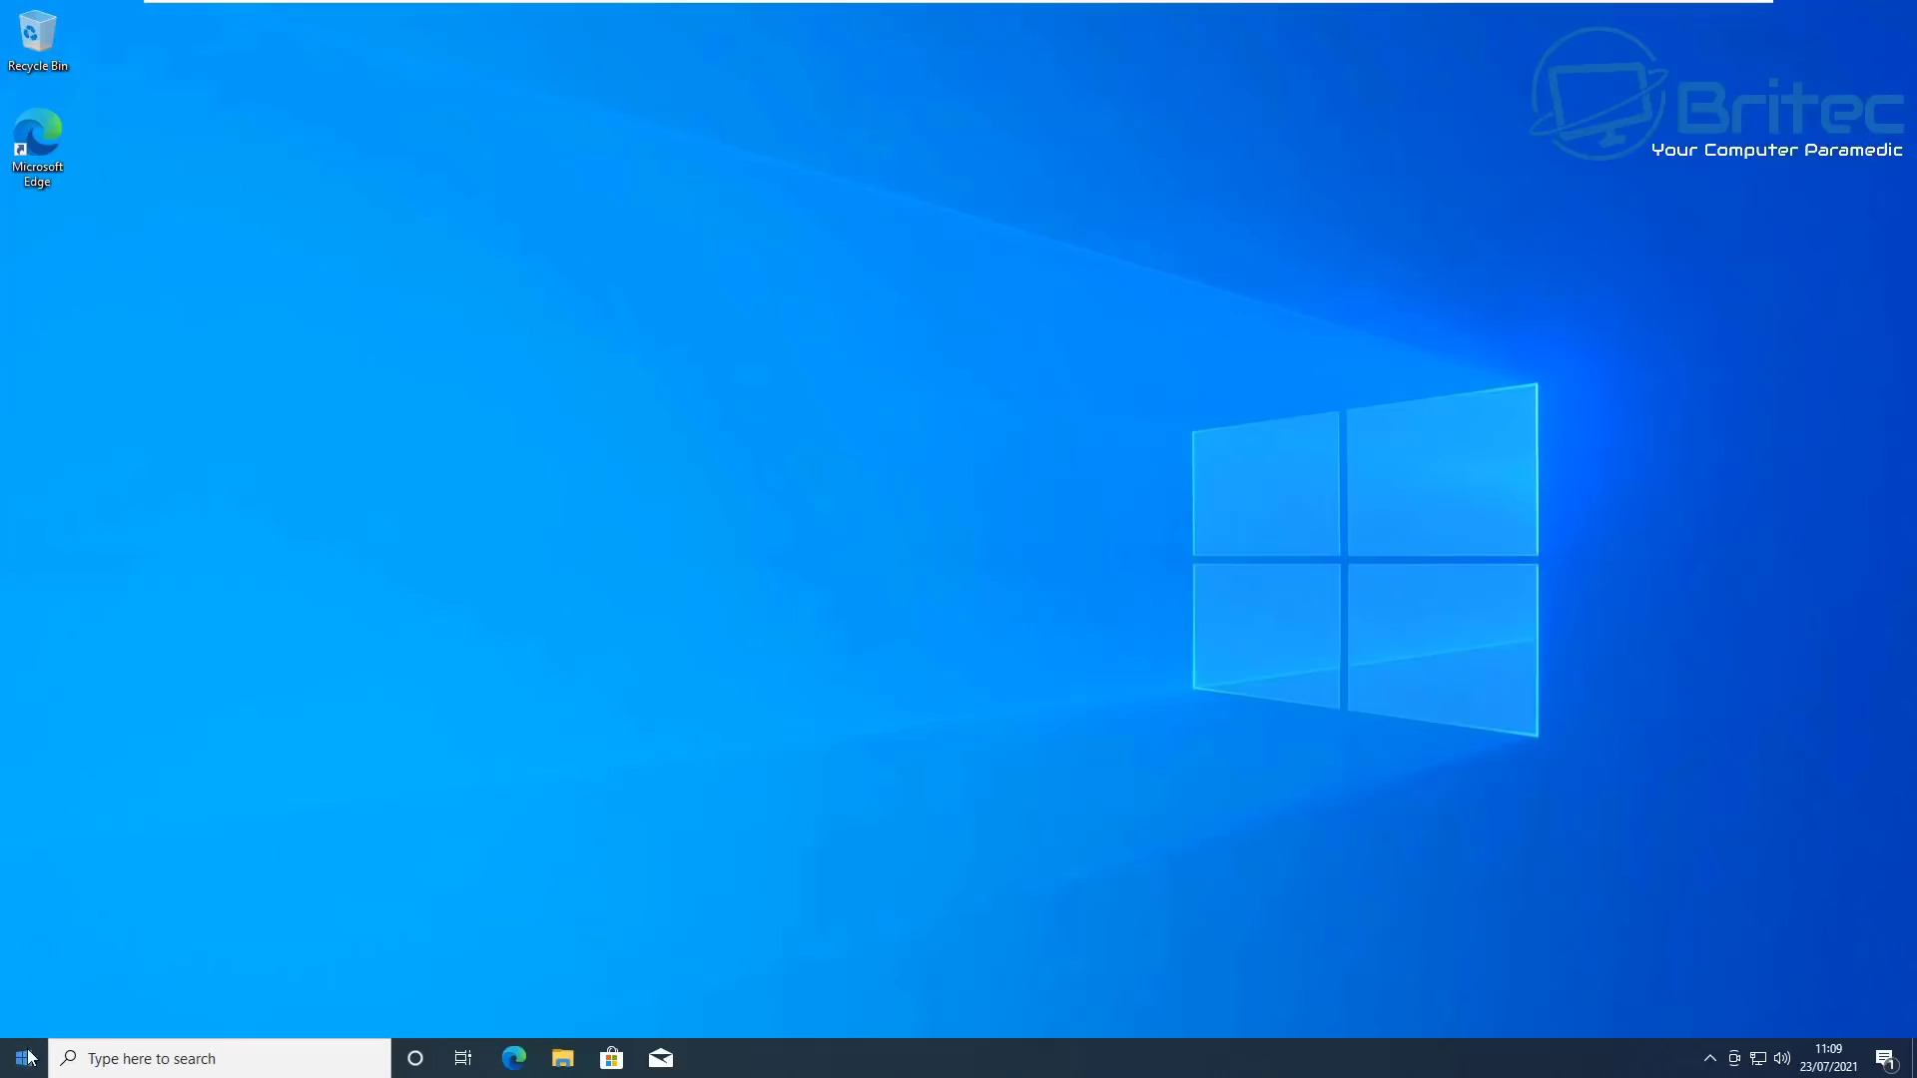
Step: Open Settings from the Start menu and go to the Windows Activation page
left_click(24, 1058)
left_click(30, 974)
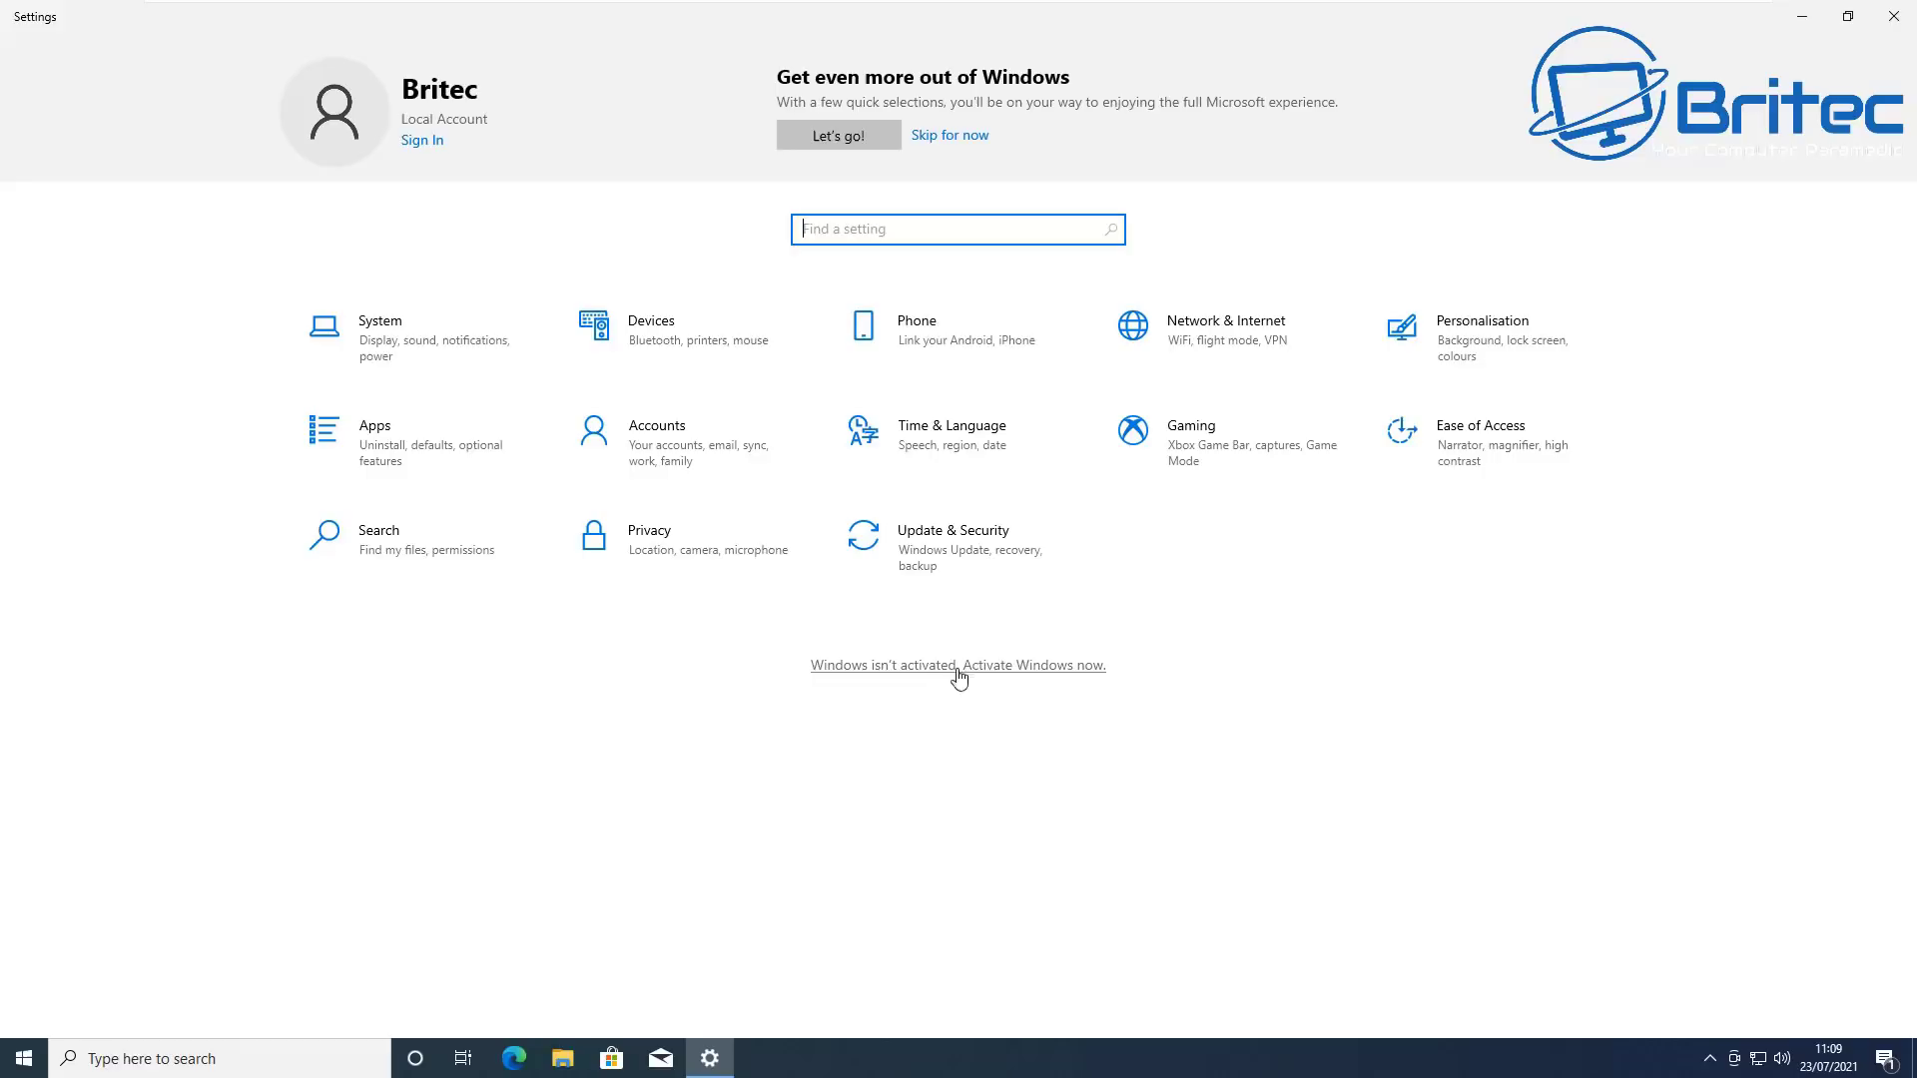
left_click(1073, 667)
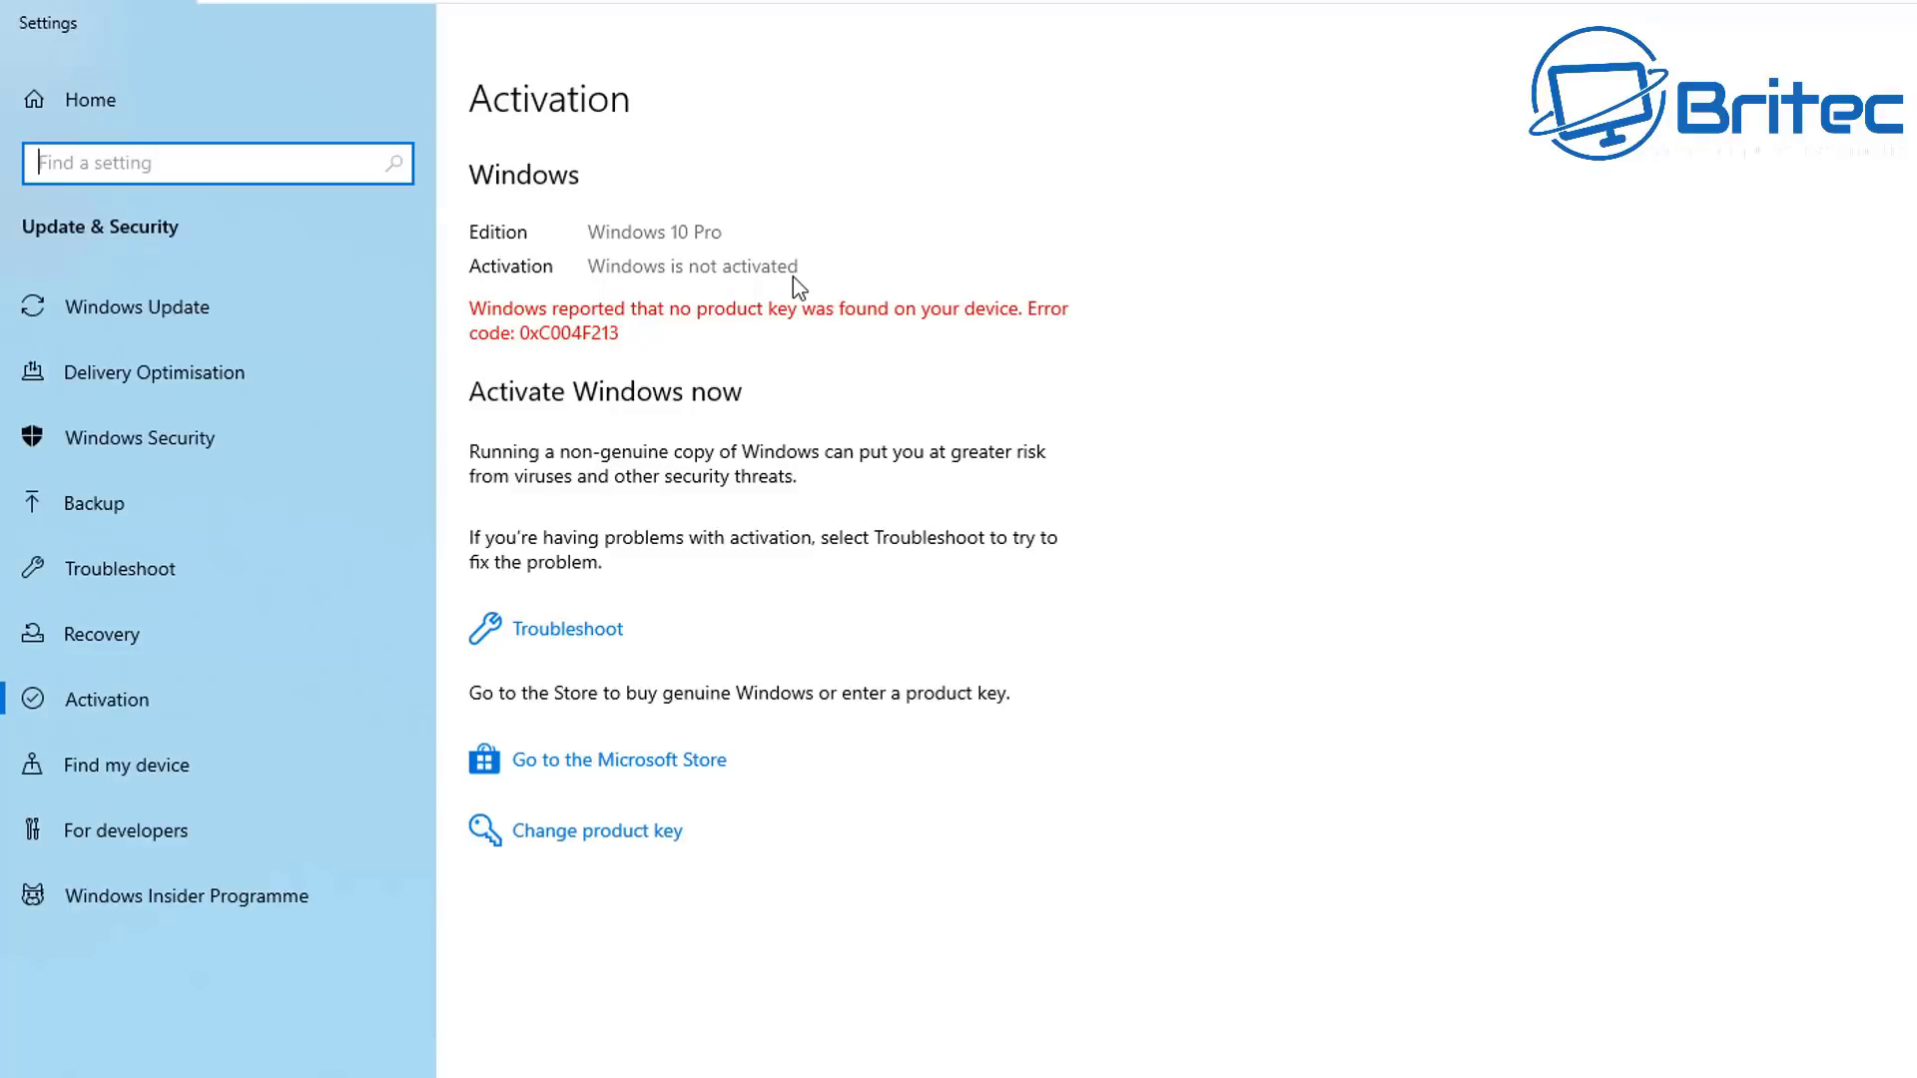
Step: Paste the purchased product key into the Change product key box and submit it
left_click(614, 851)
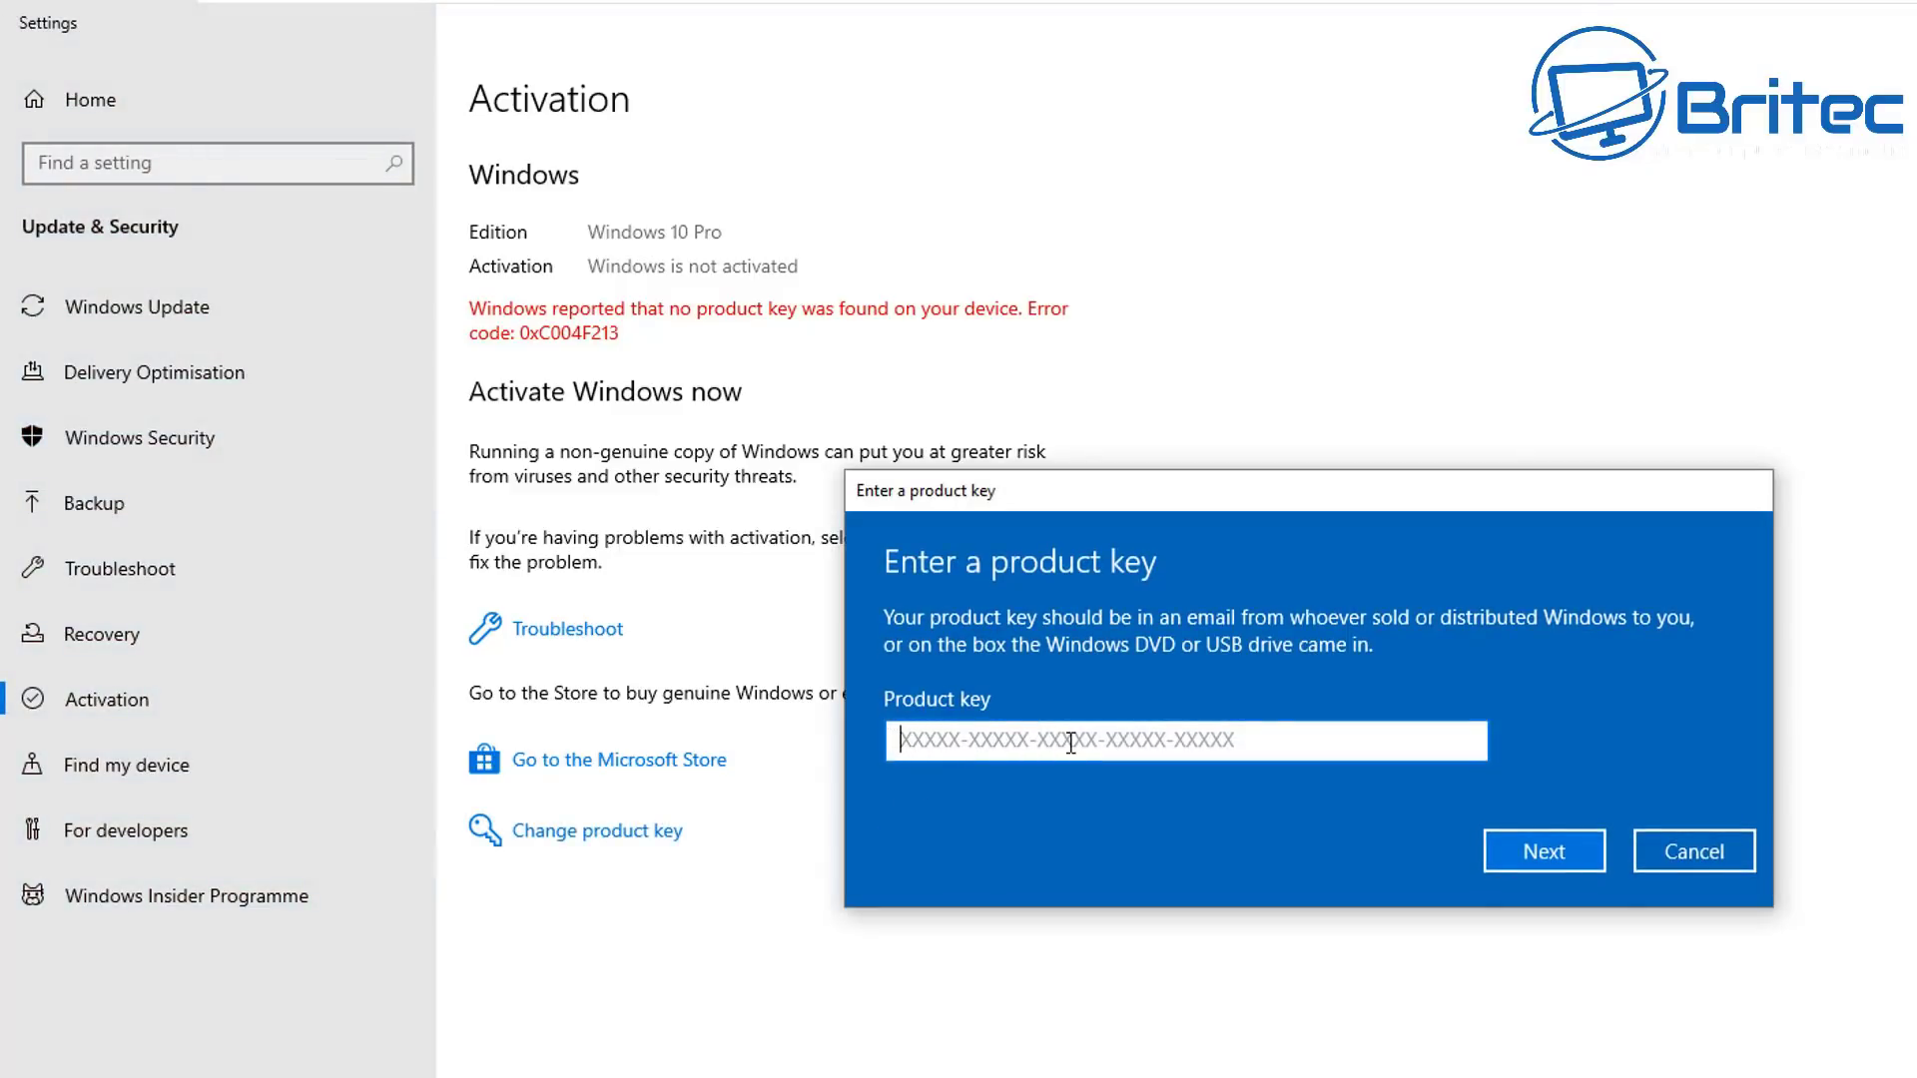
key("ctrl+v")
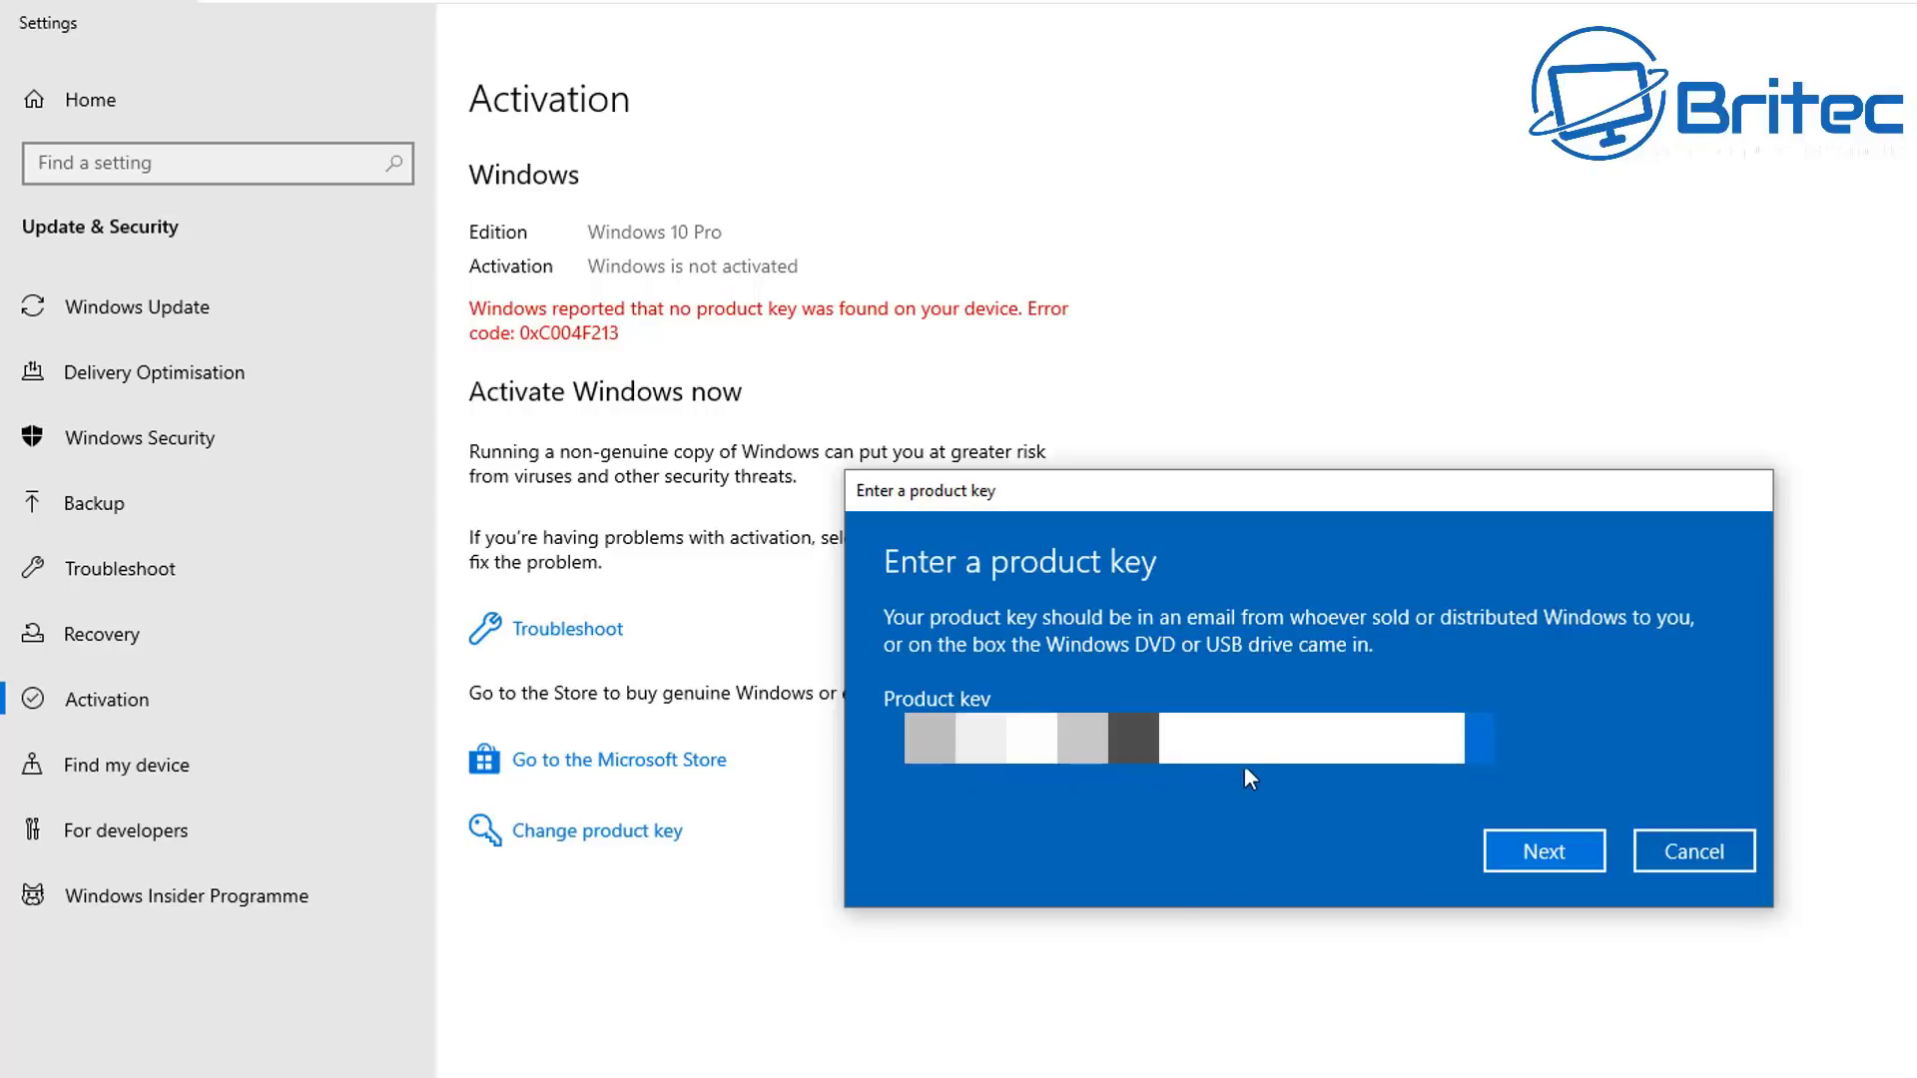
left_click(1553, 857)
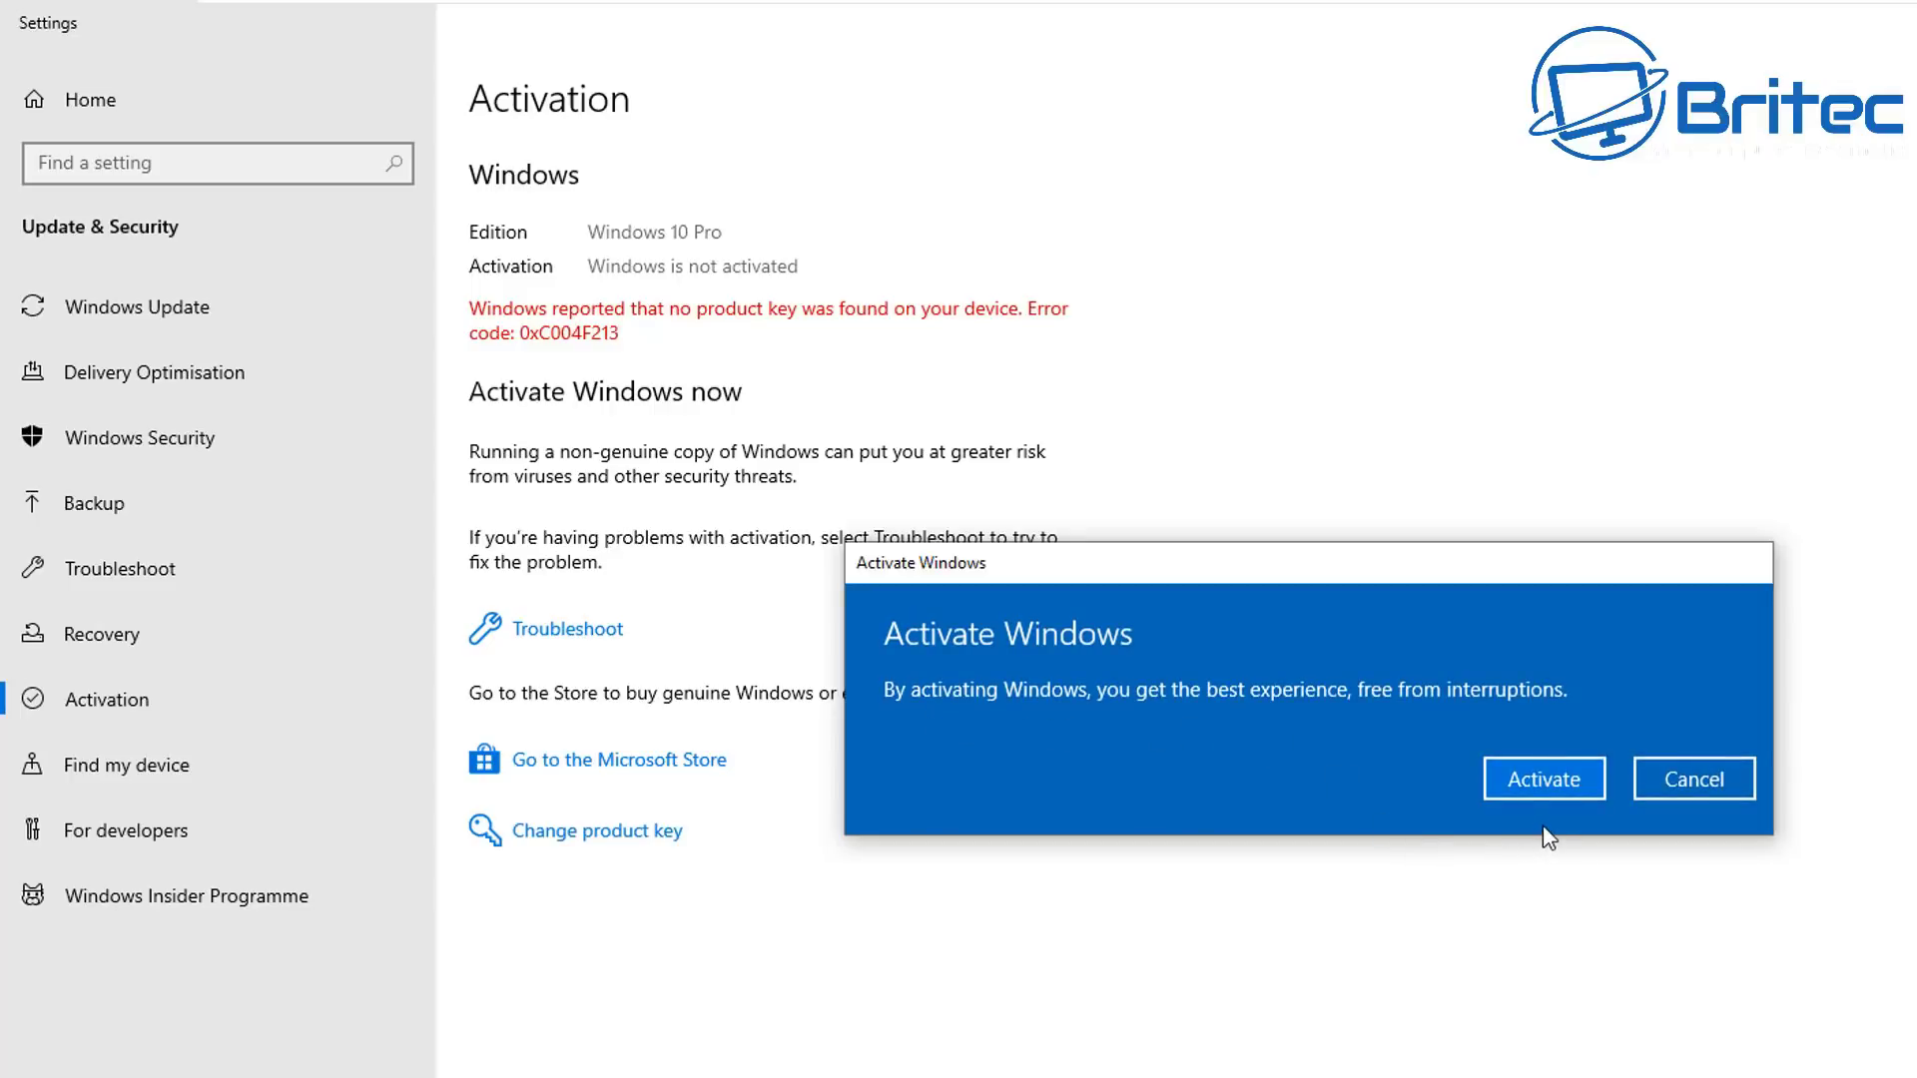
Step: Activate Windows 10 Pro with the entered key and dismiss the success message
left_click(1549, 787)
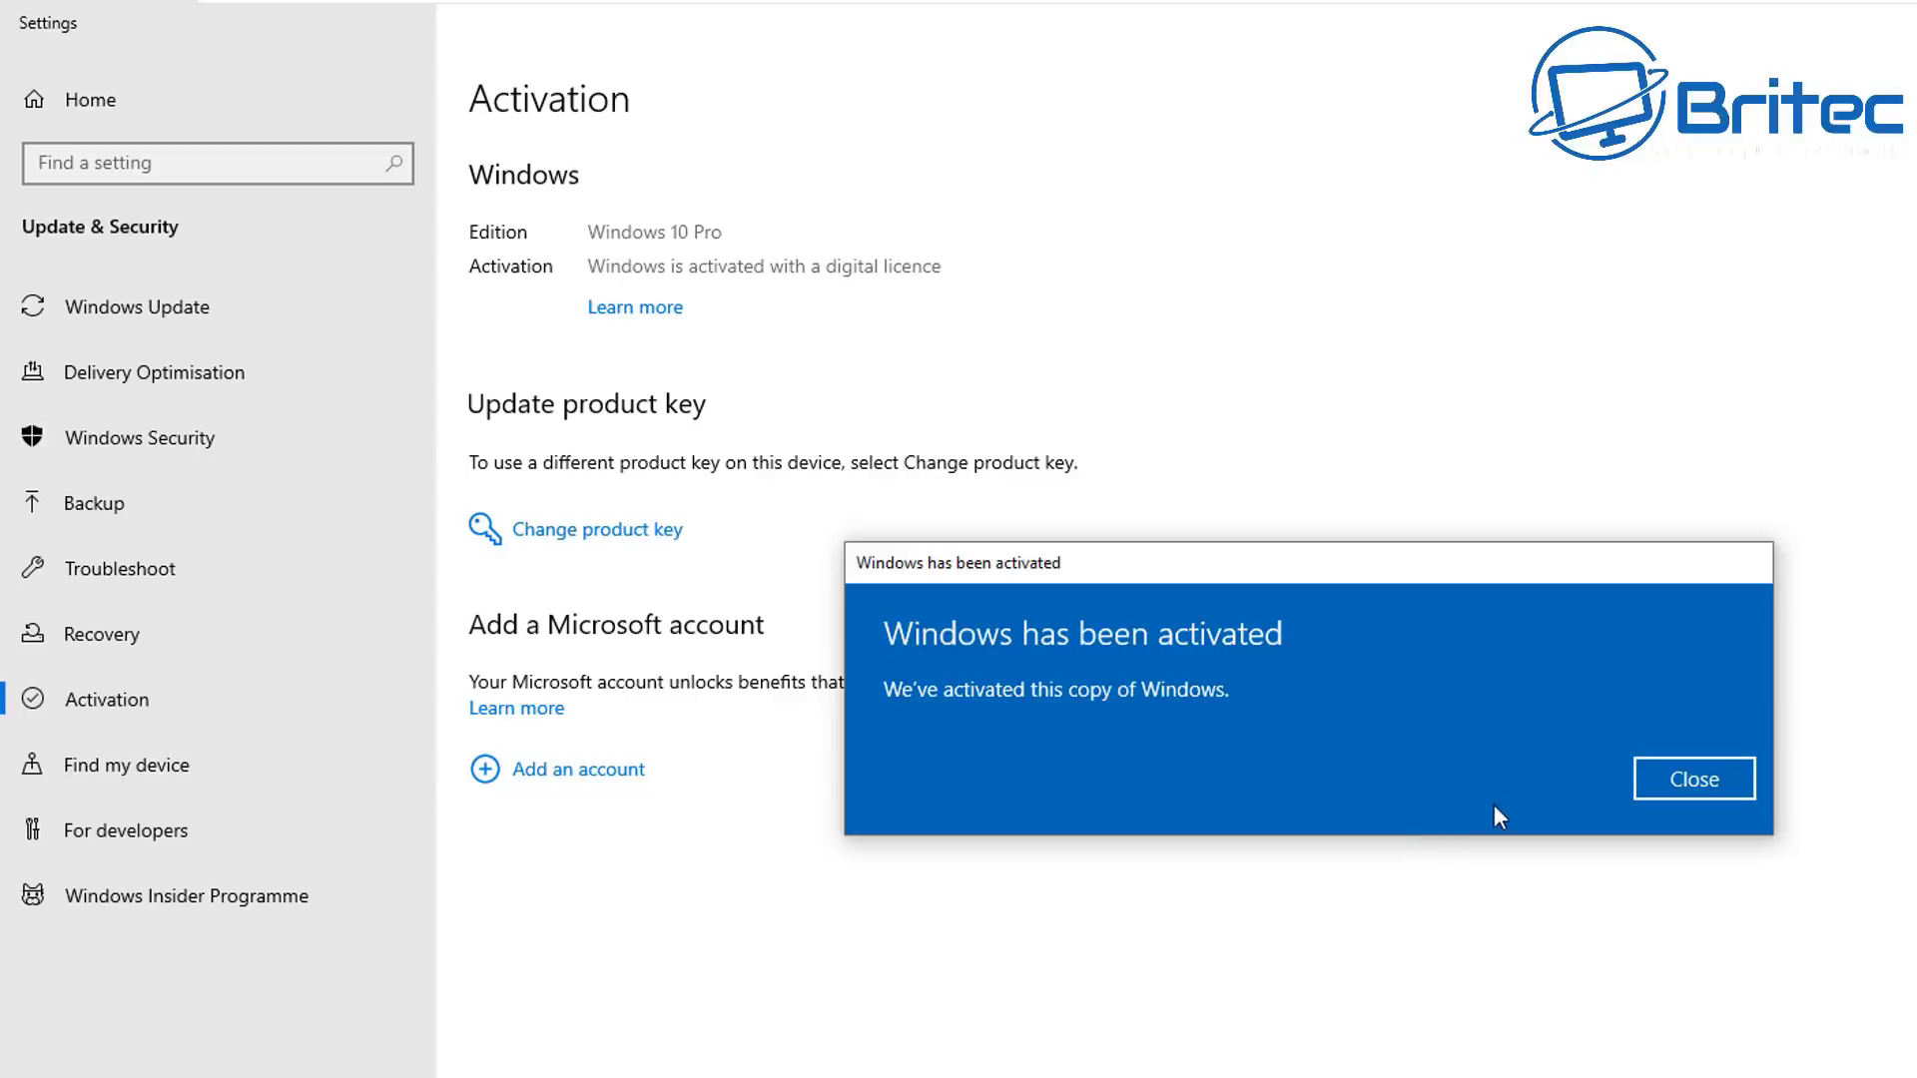
left_click(1685, 789)
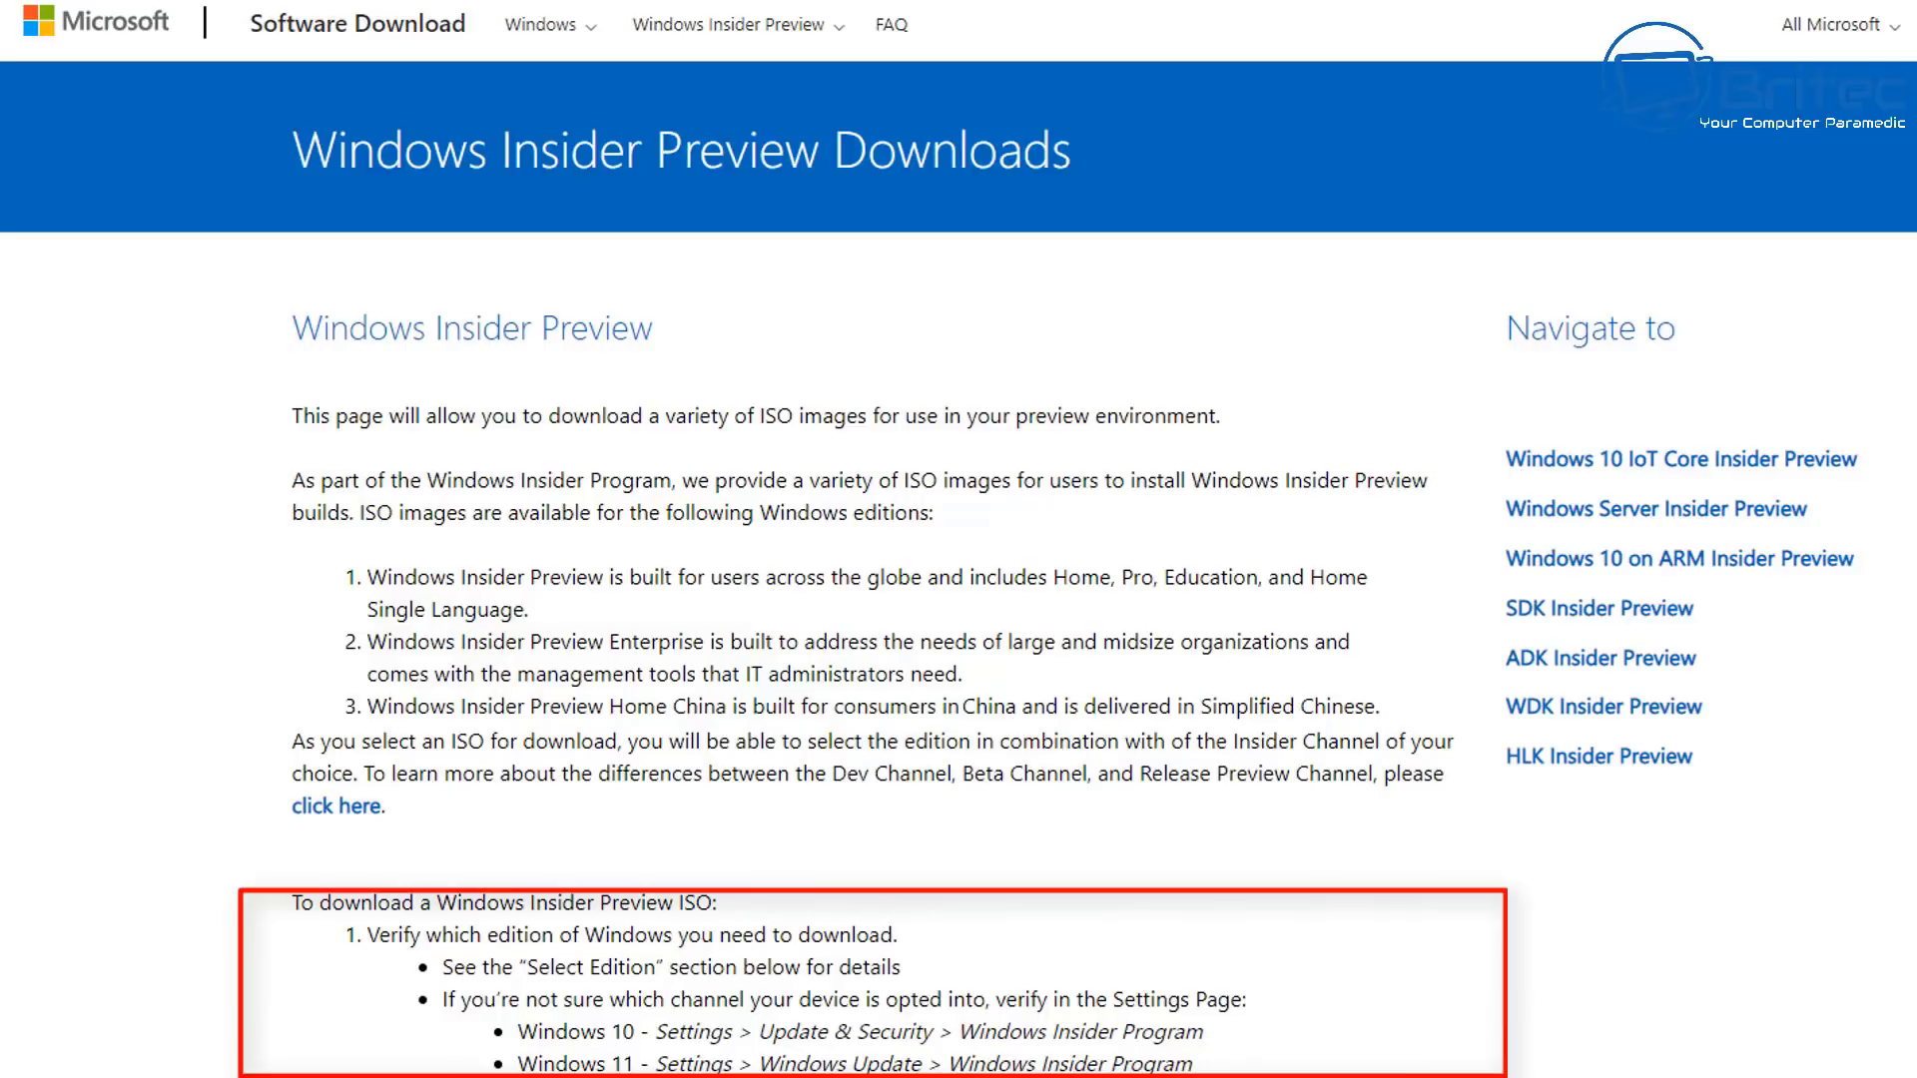
Step: Select and confirm the Windows 11 Insider Preview Beta Channel edition
key("Tab")
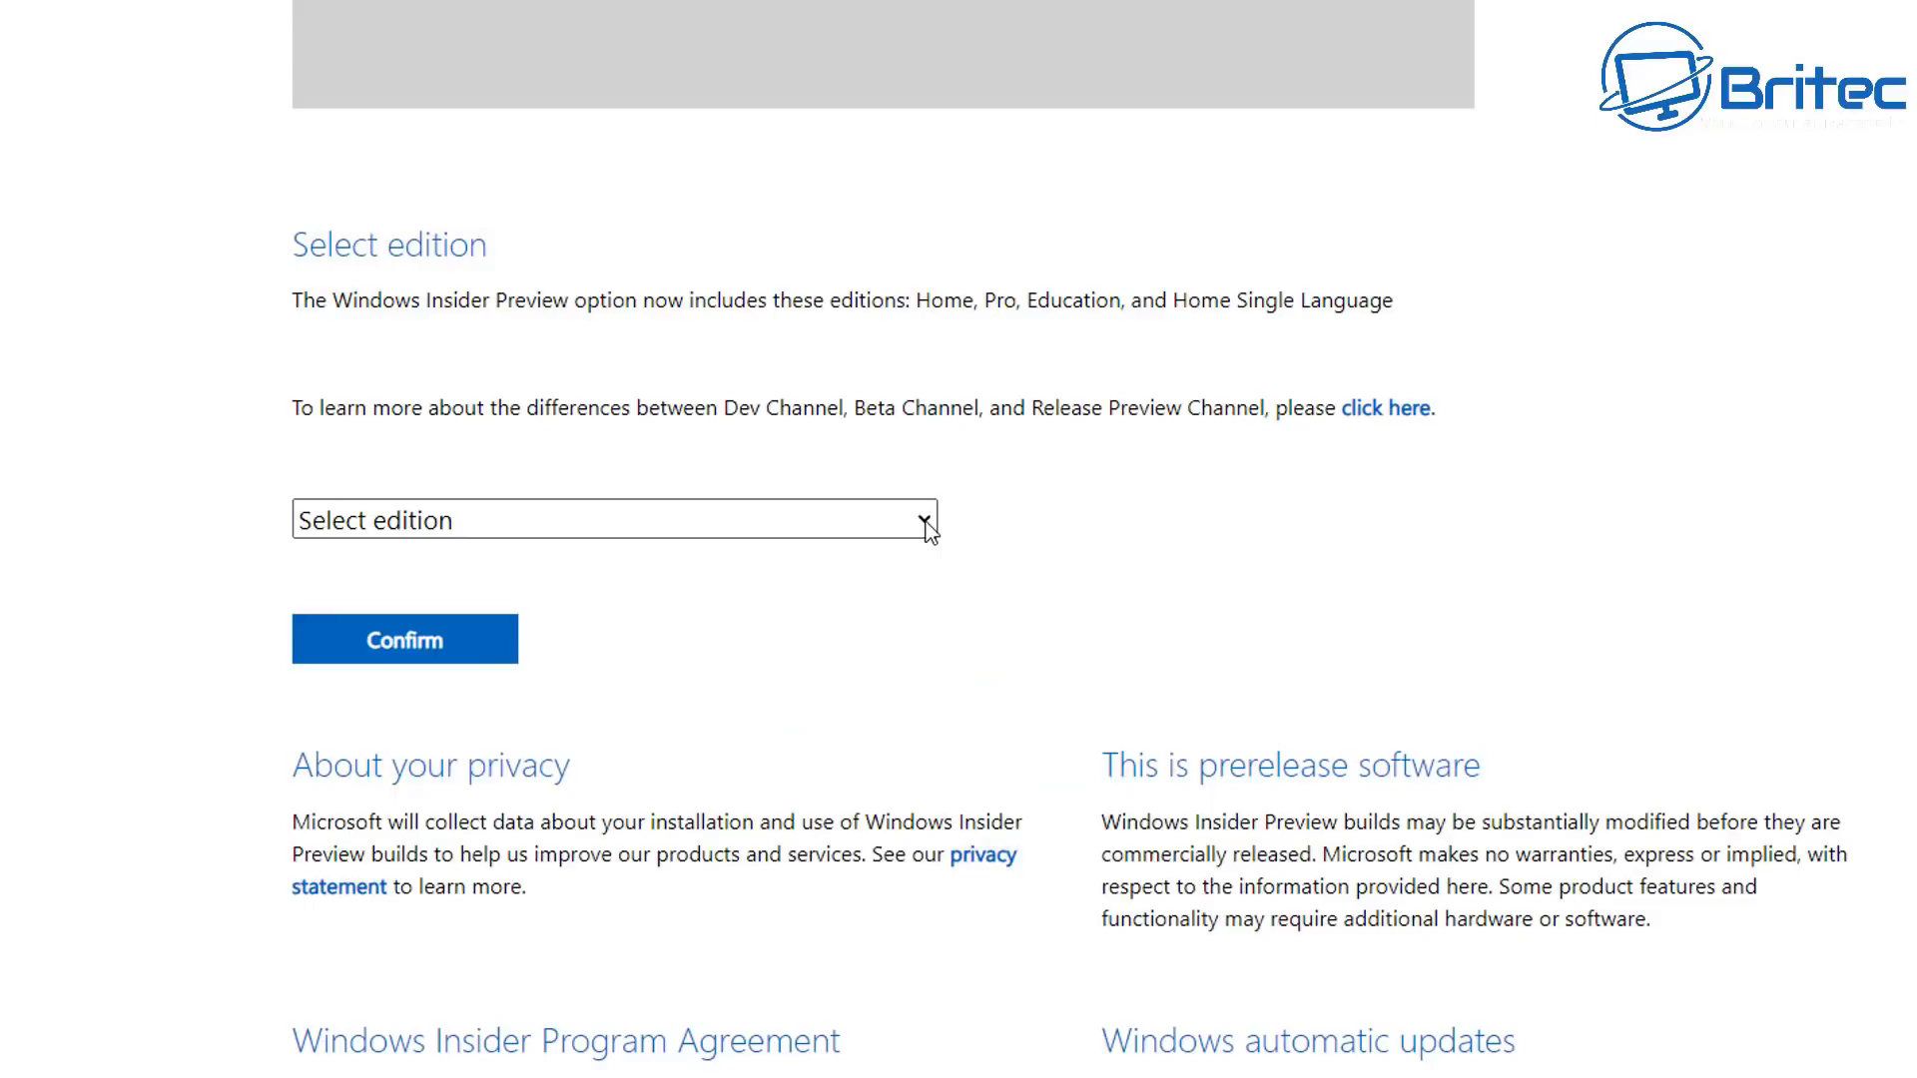
left_click(925, 524)
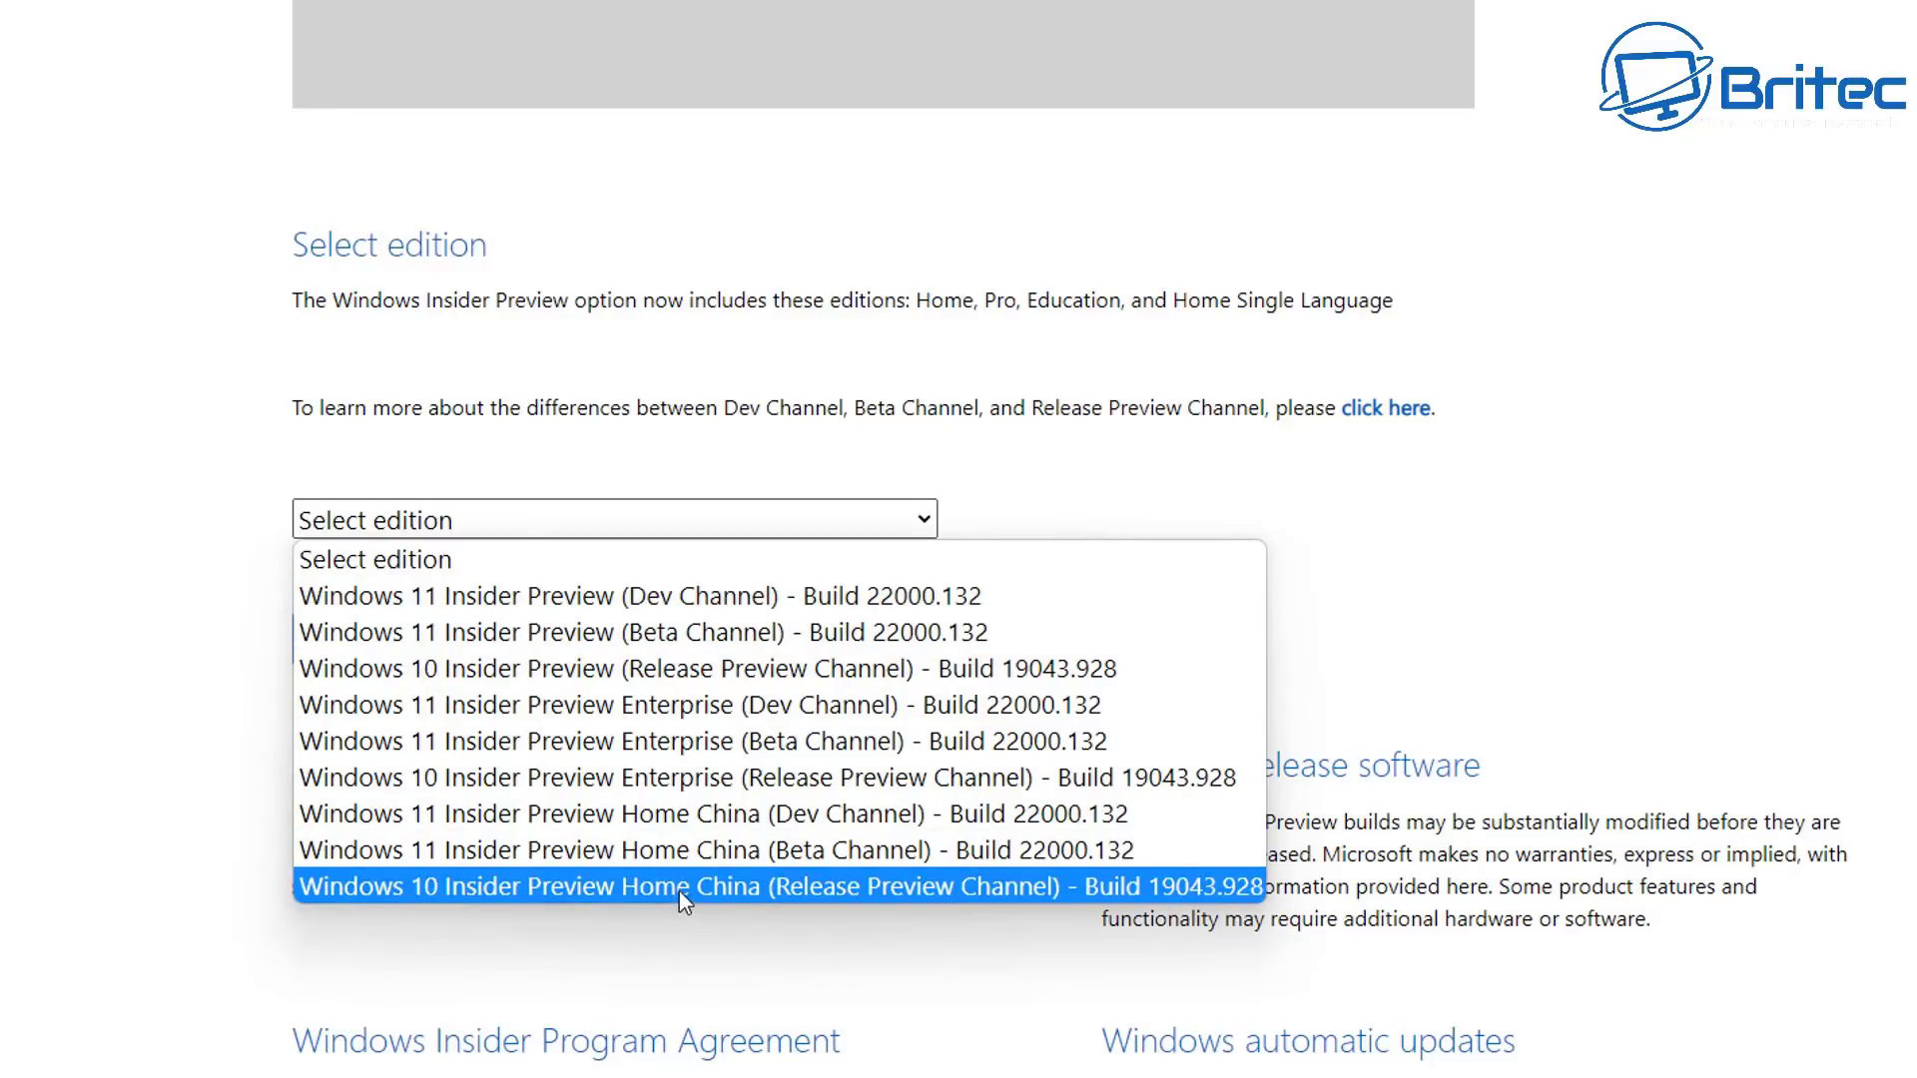
left_click(746, 639)
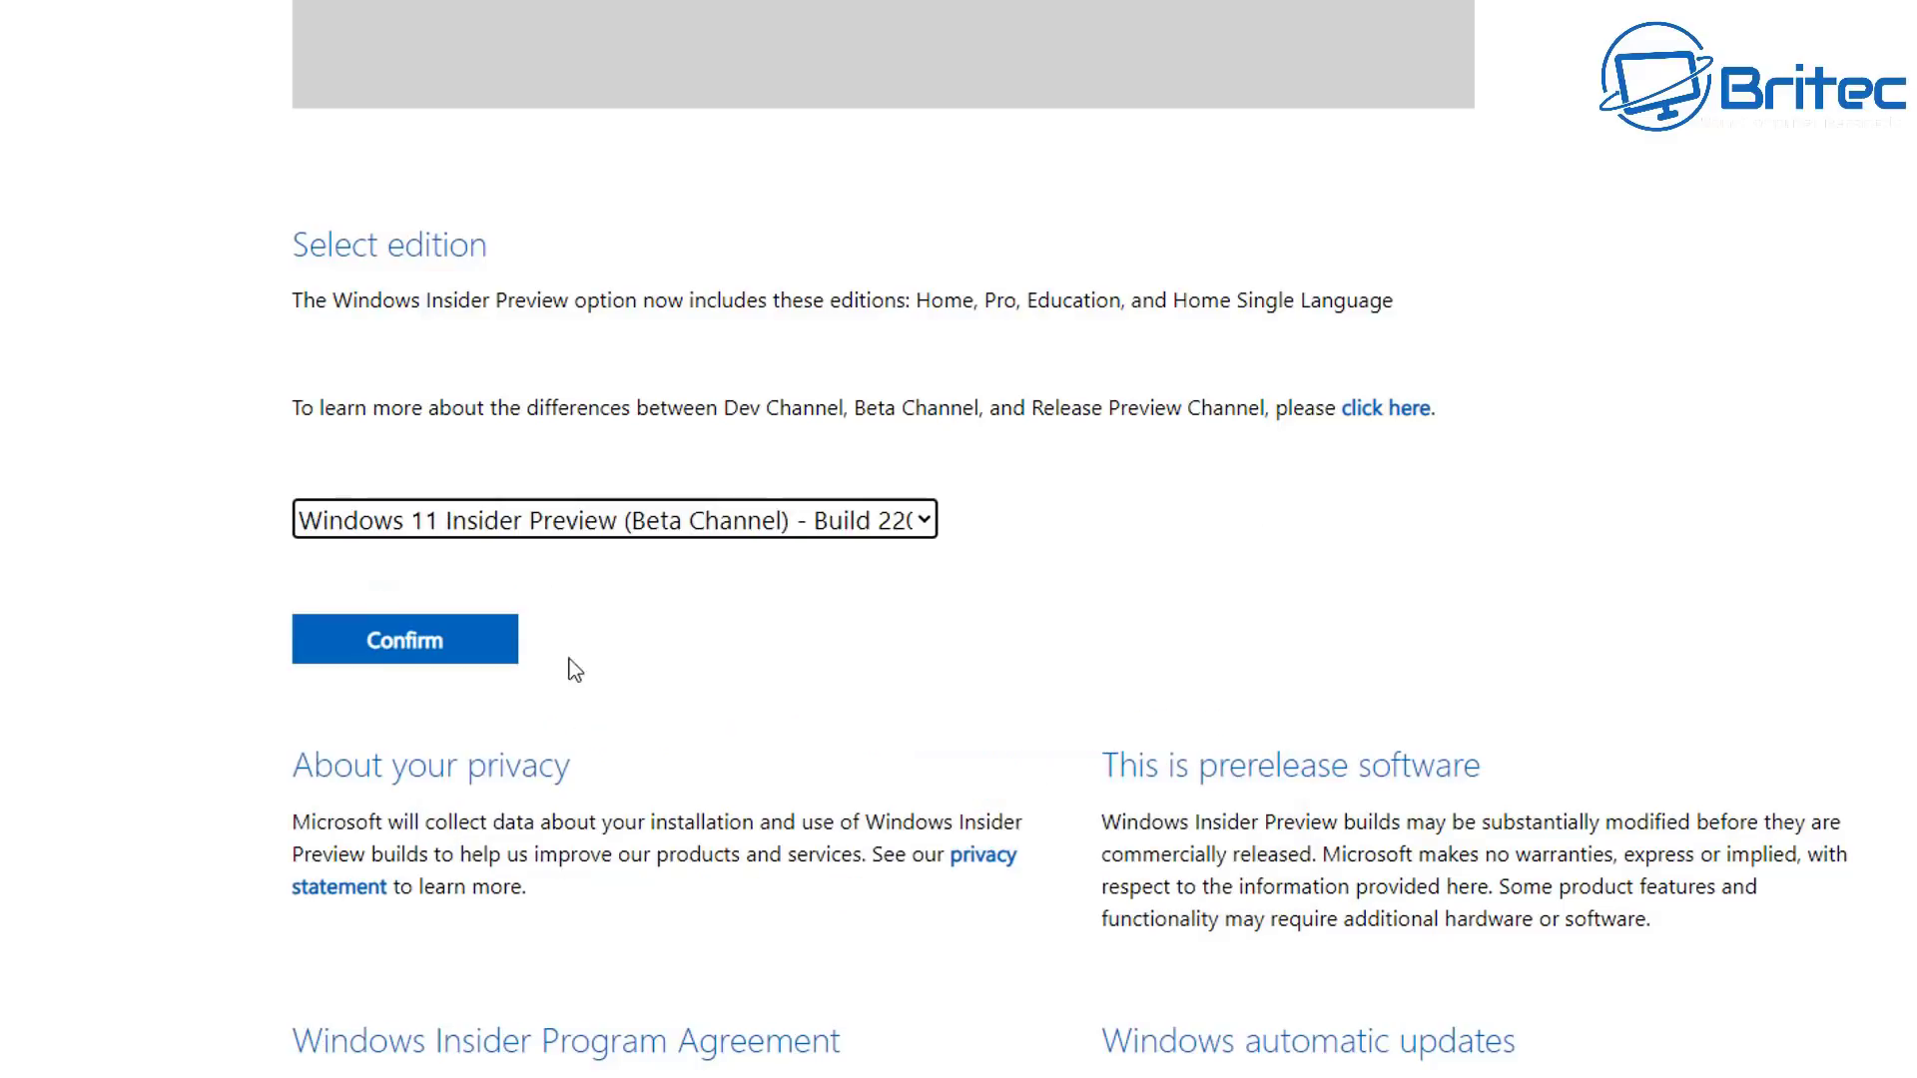
left_click(464, 649)
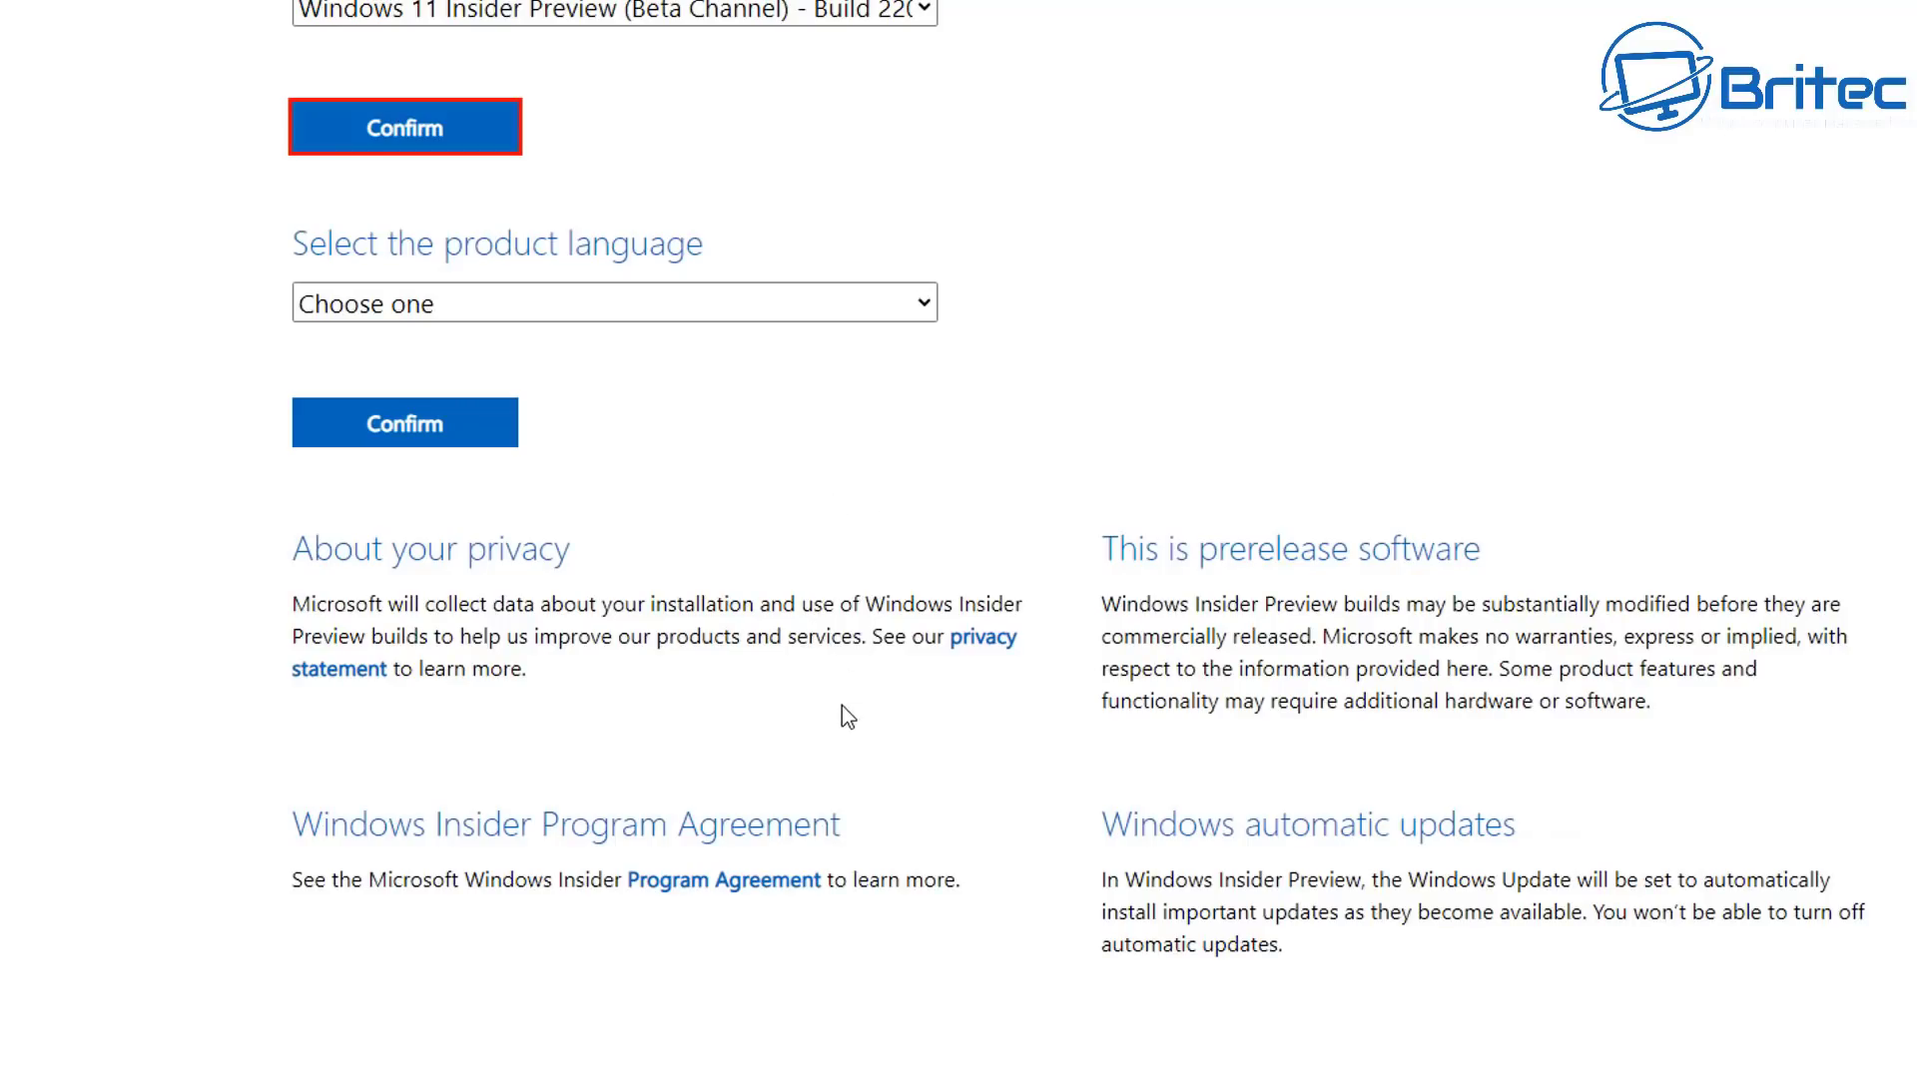
Step: Choose English (United Kingdom) as the language and download the 64-bit Windows 11 ISO
left_click(922, 304)
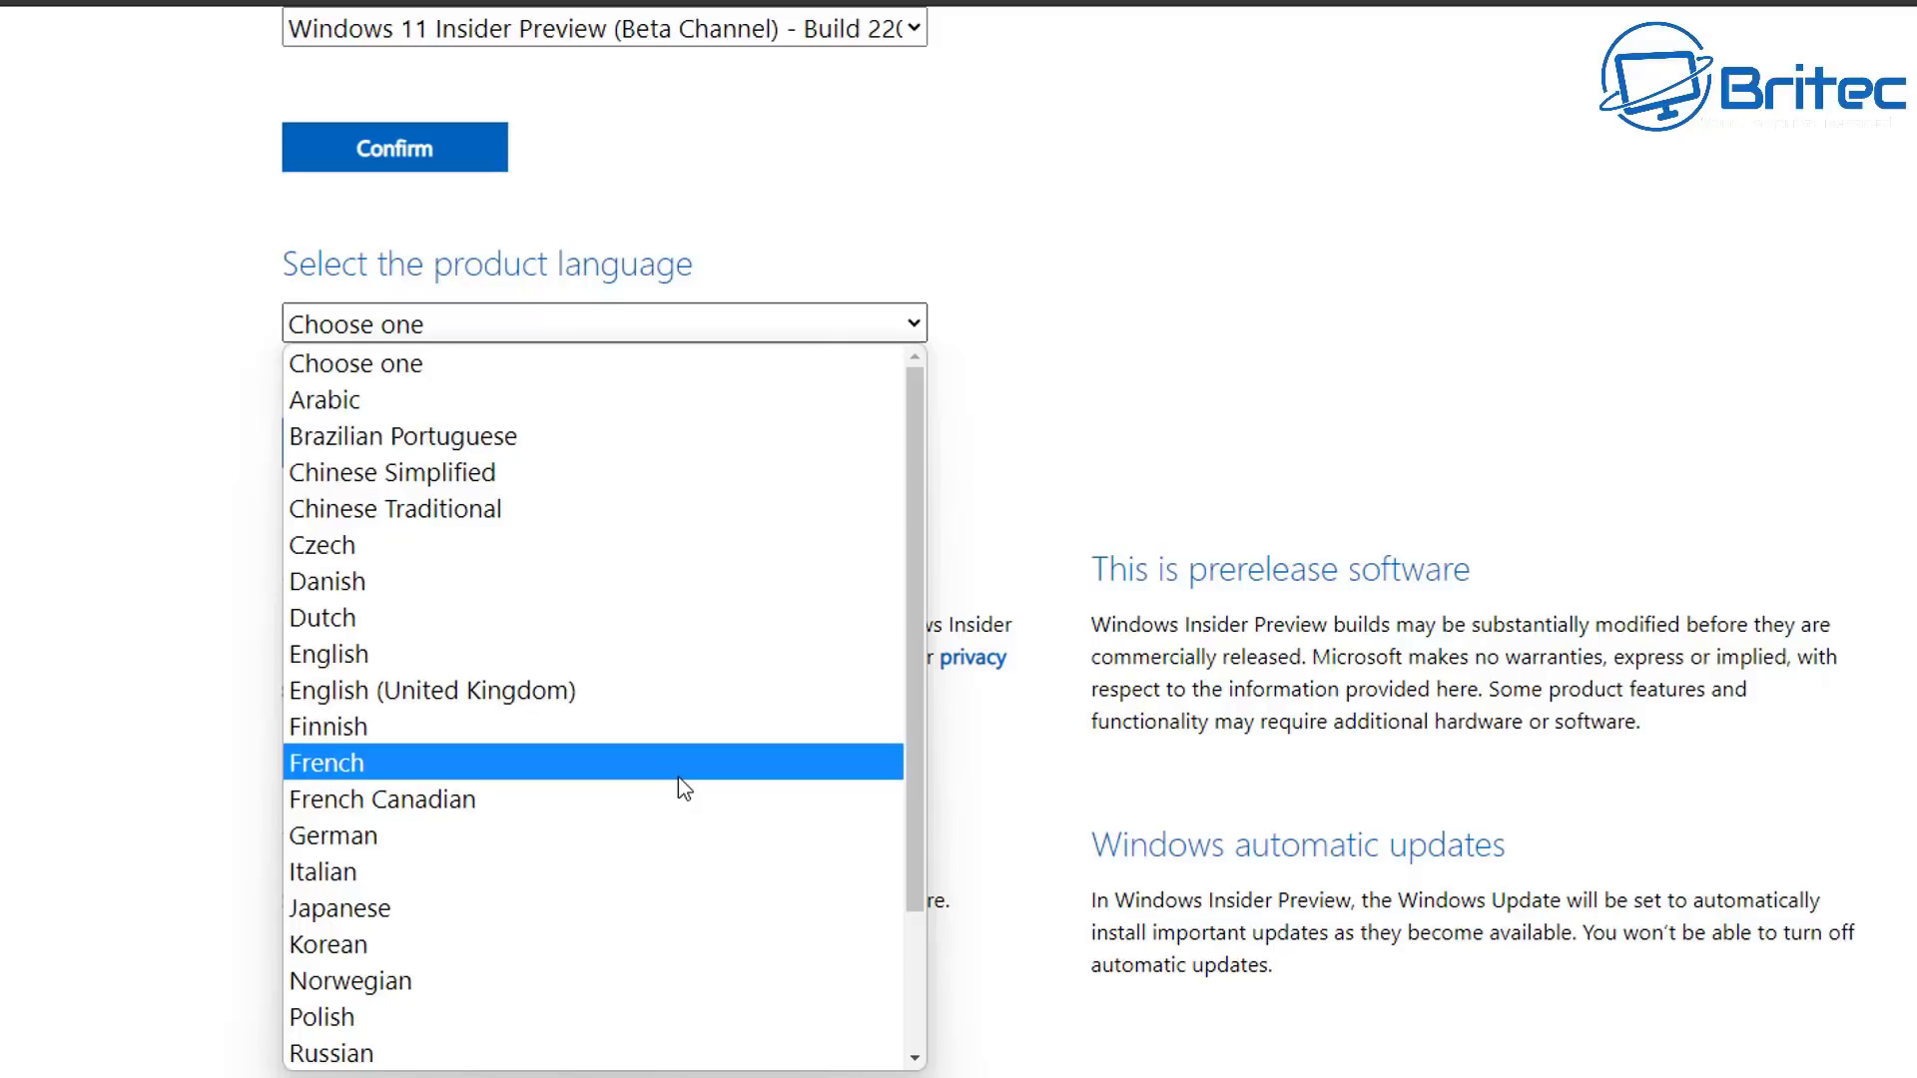
left_click(668, 697)
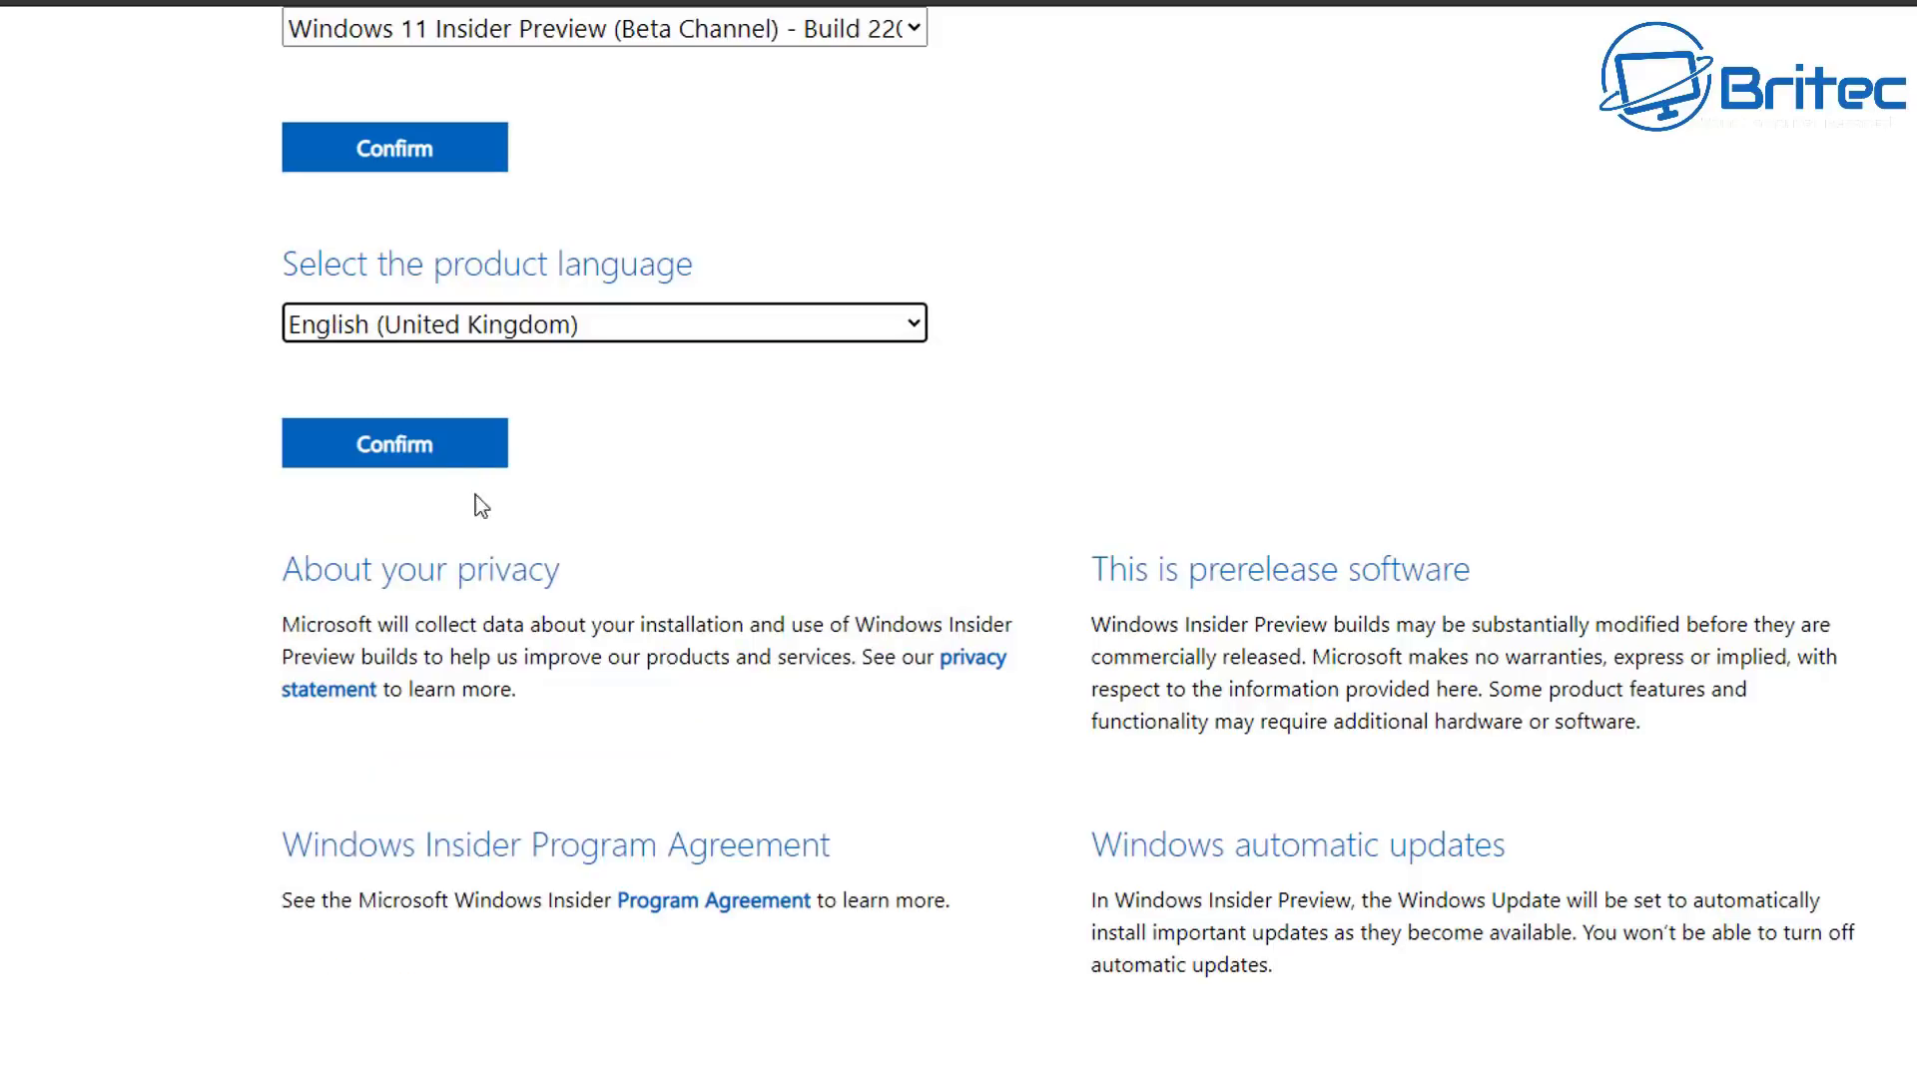
left_click(447, 457)
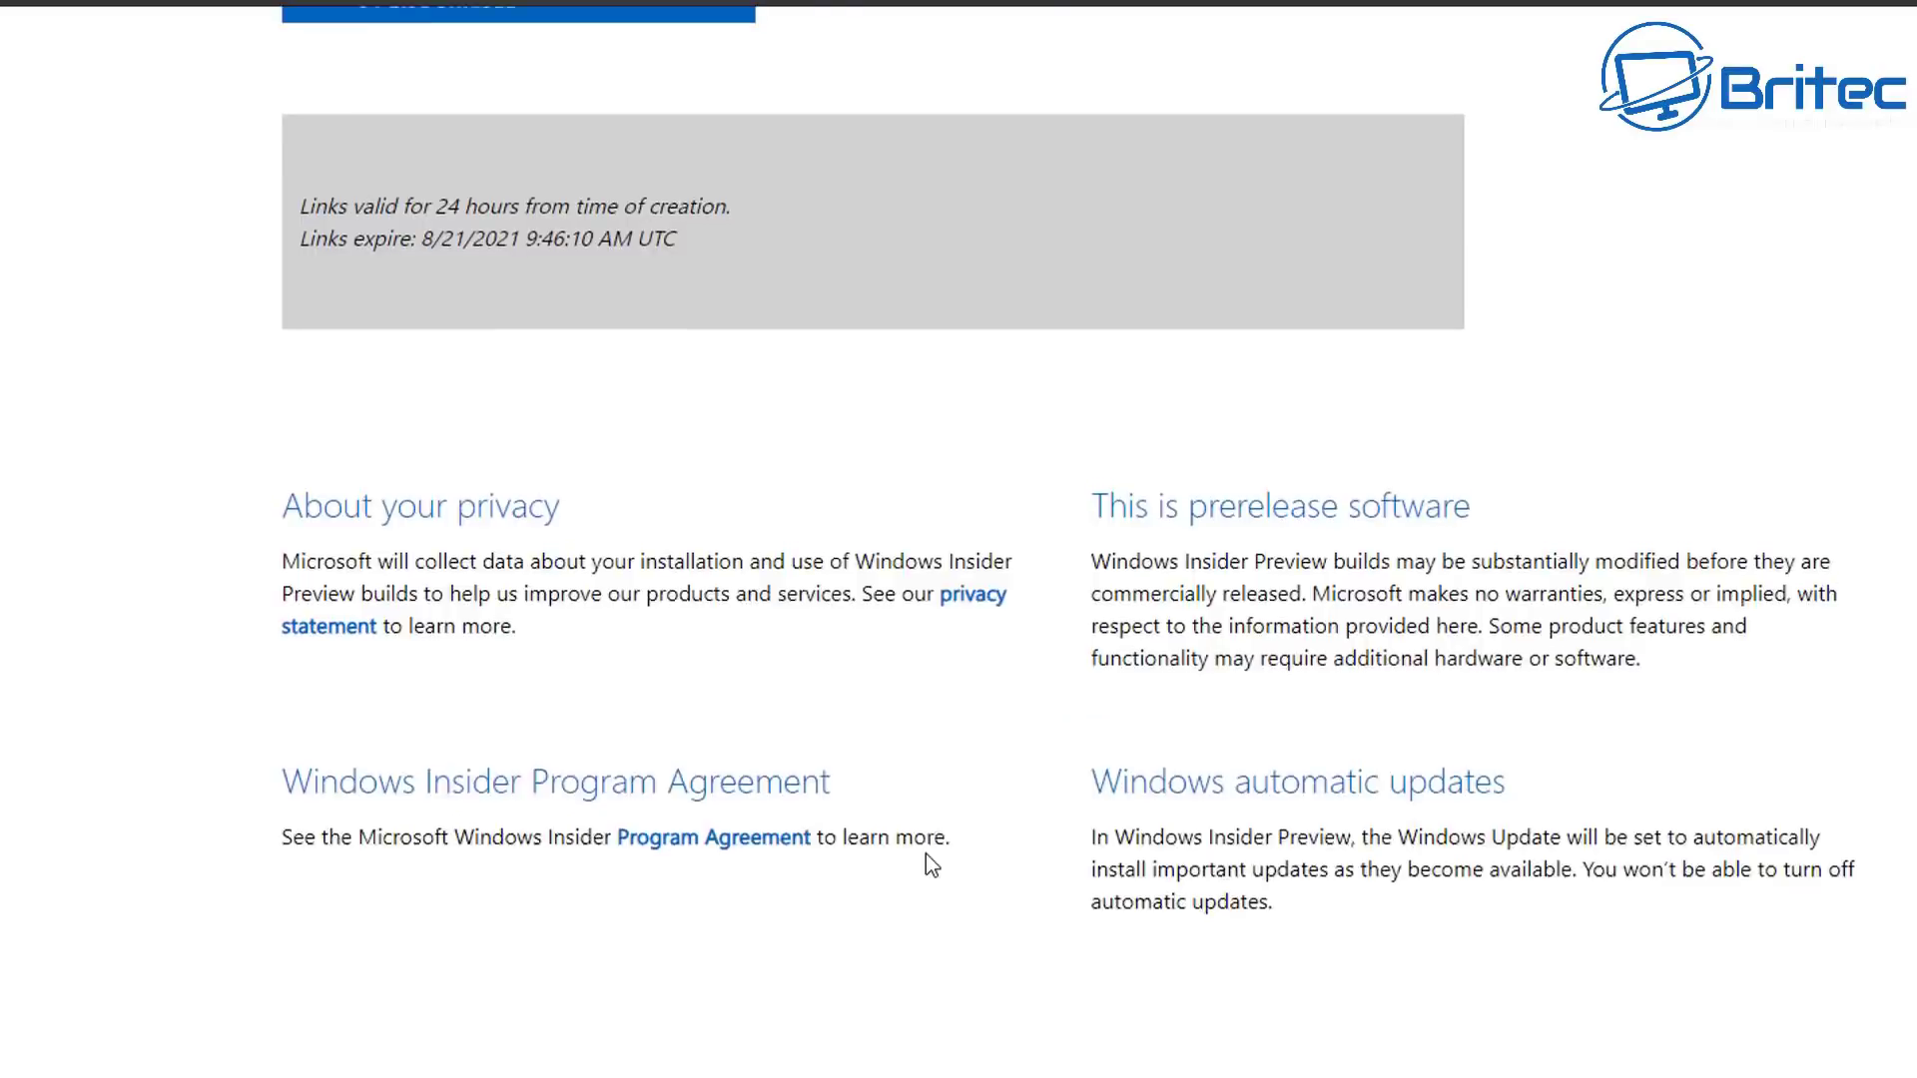
scroll(925, 853, "up", 3)
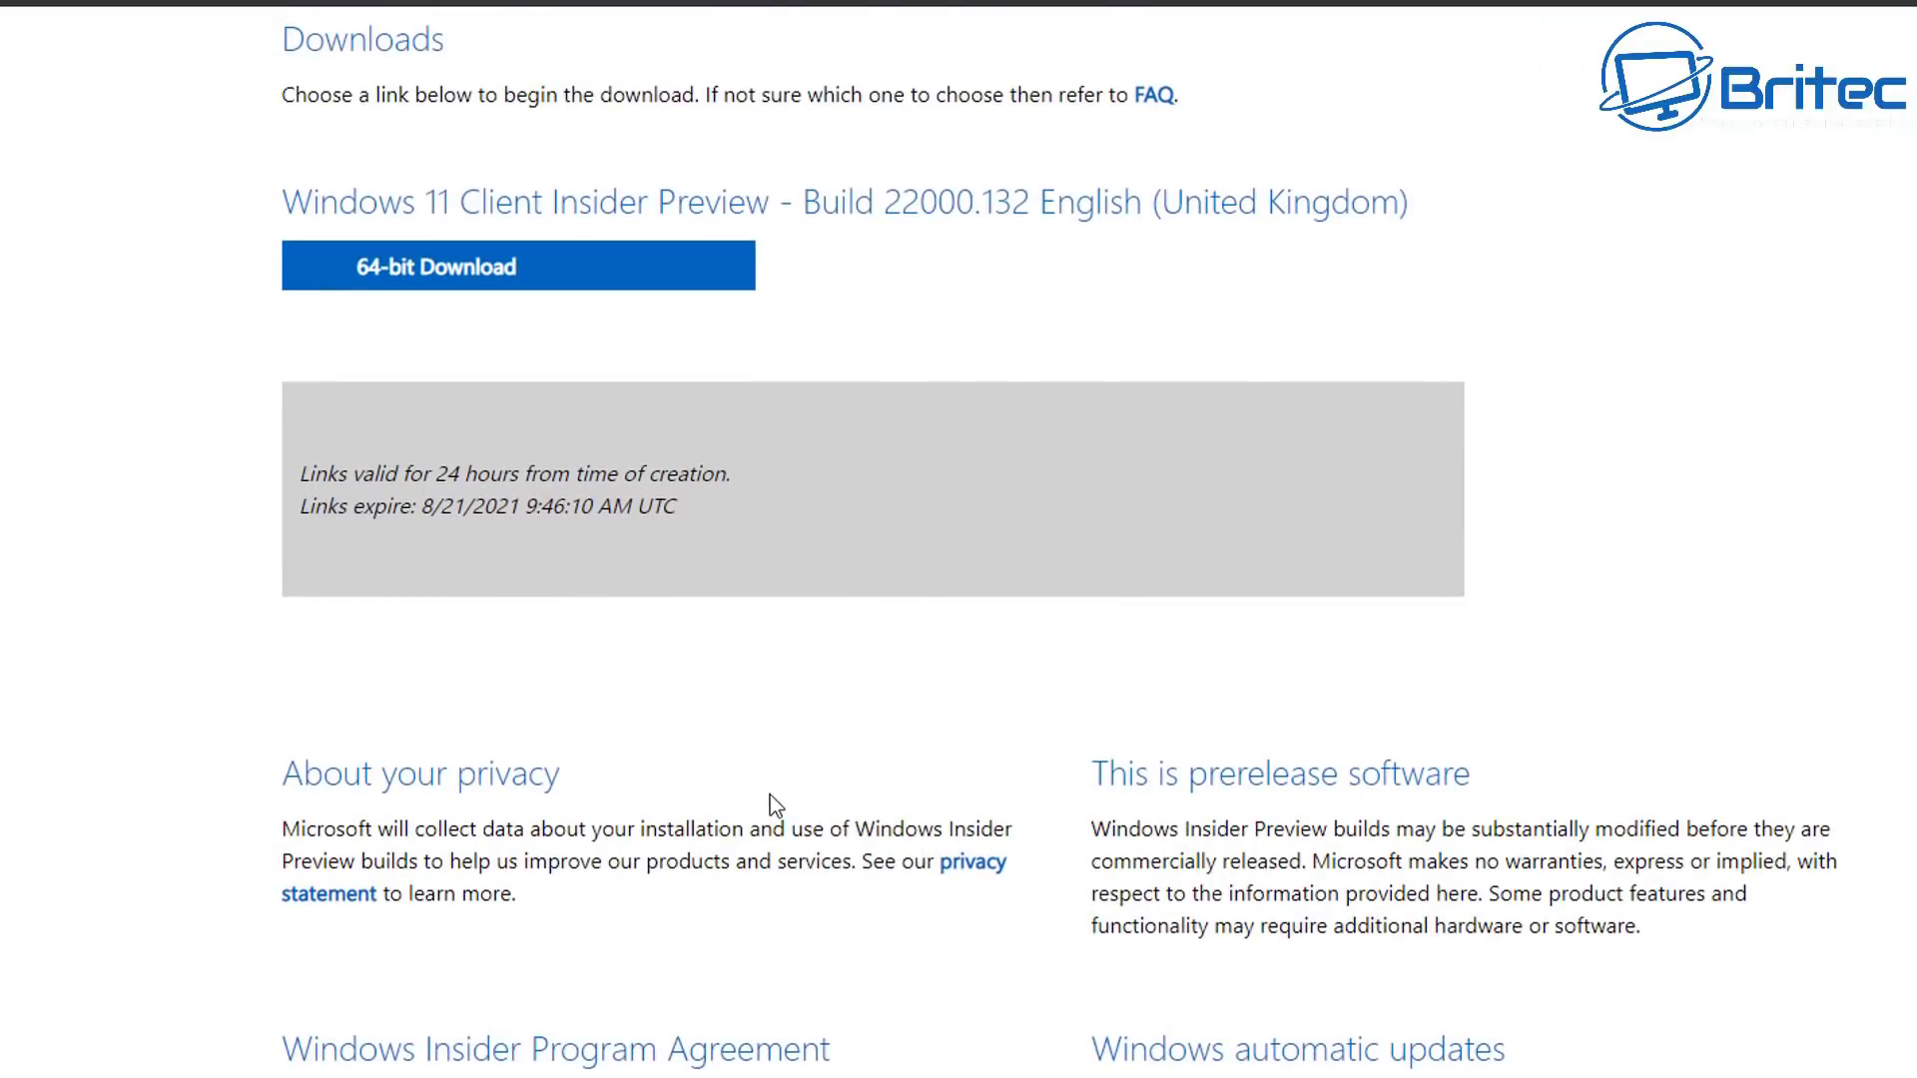
left_click(549, 283)
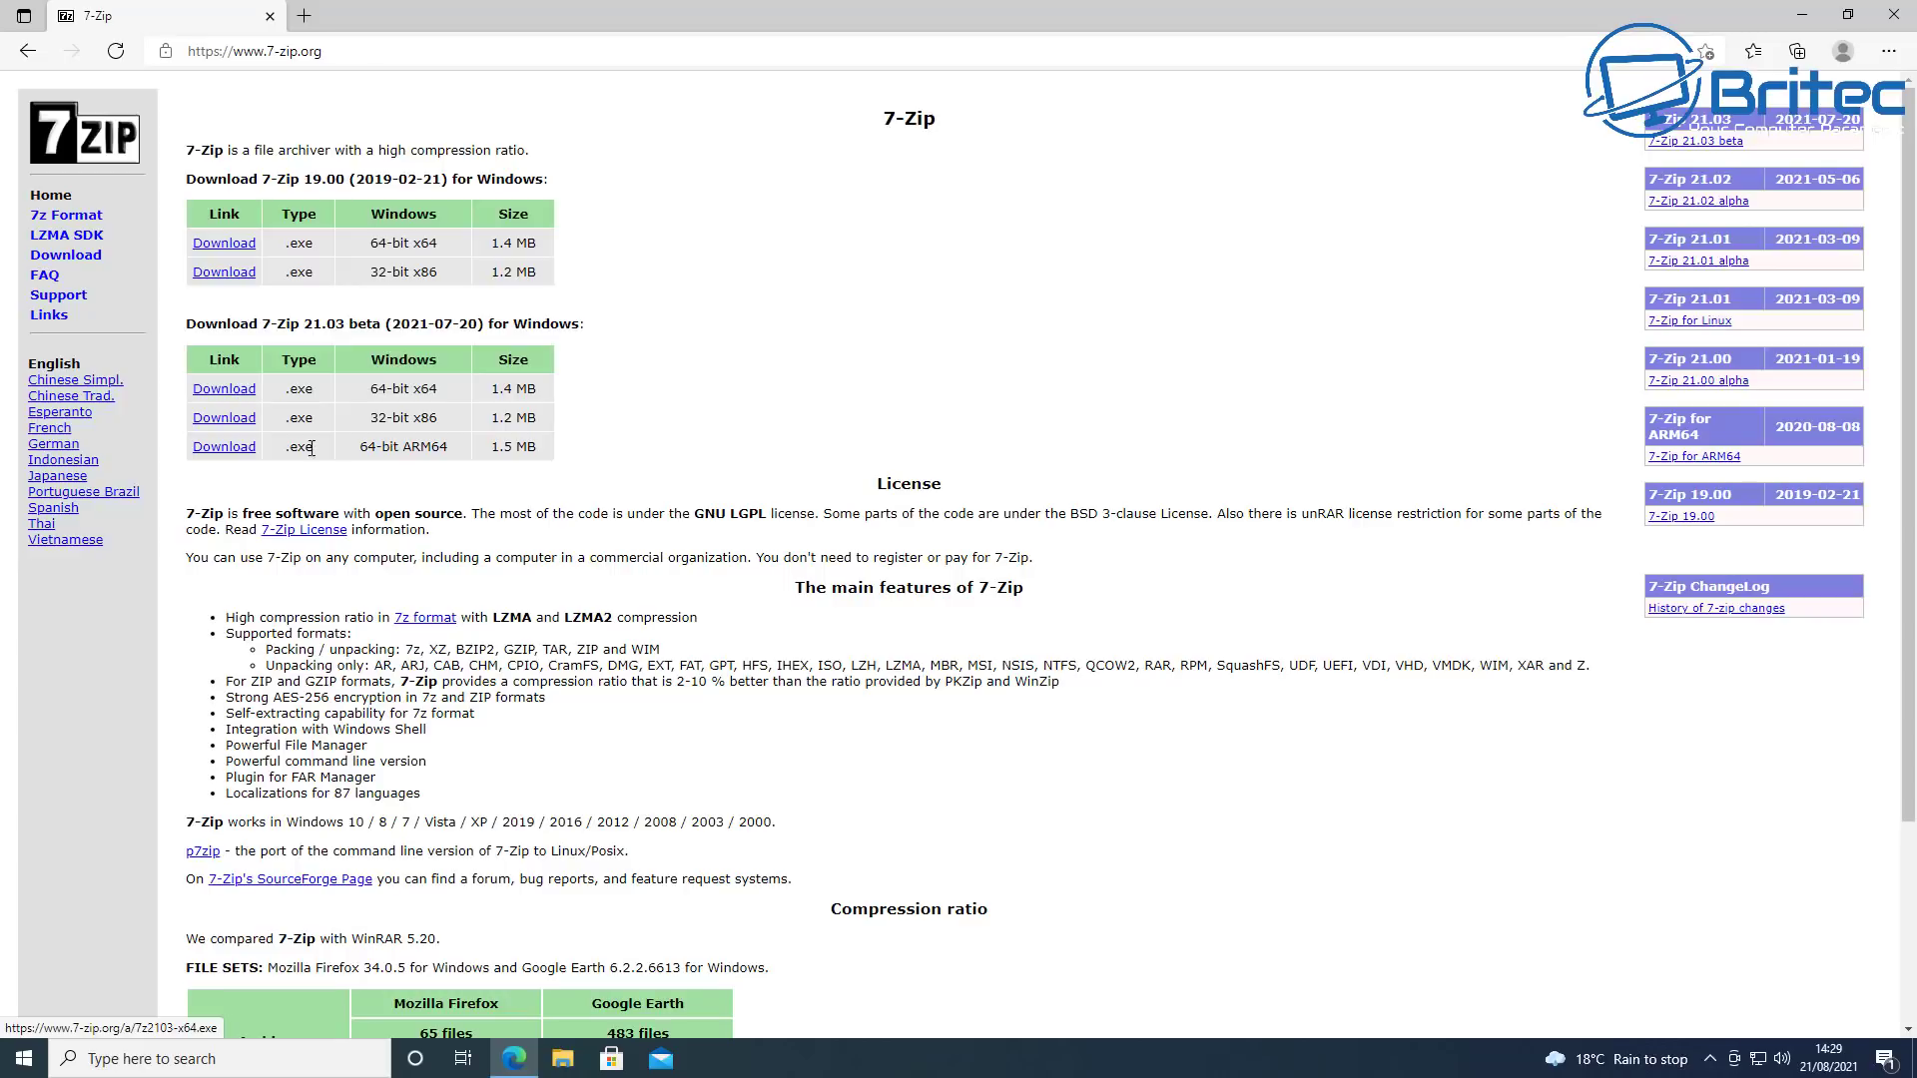
Step: Run the downloaded 7-Zip installer, install it to the default folder, then close Edge
left_click(223, 242)
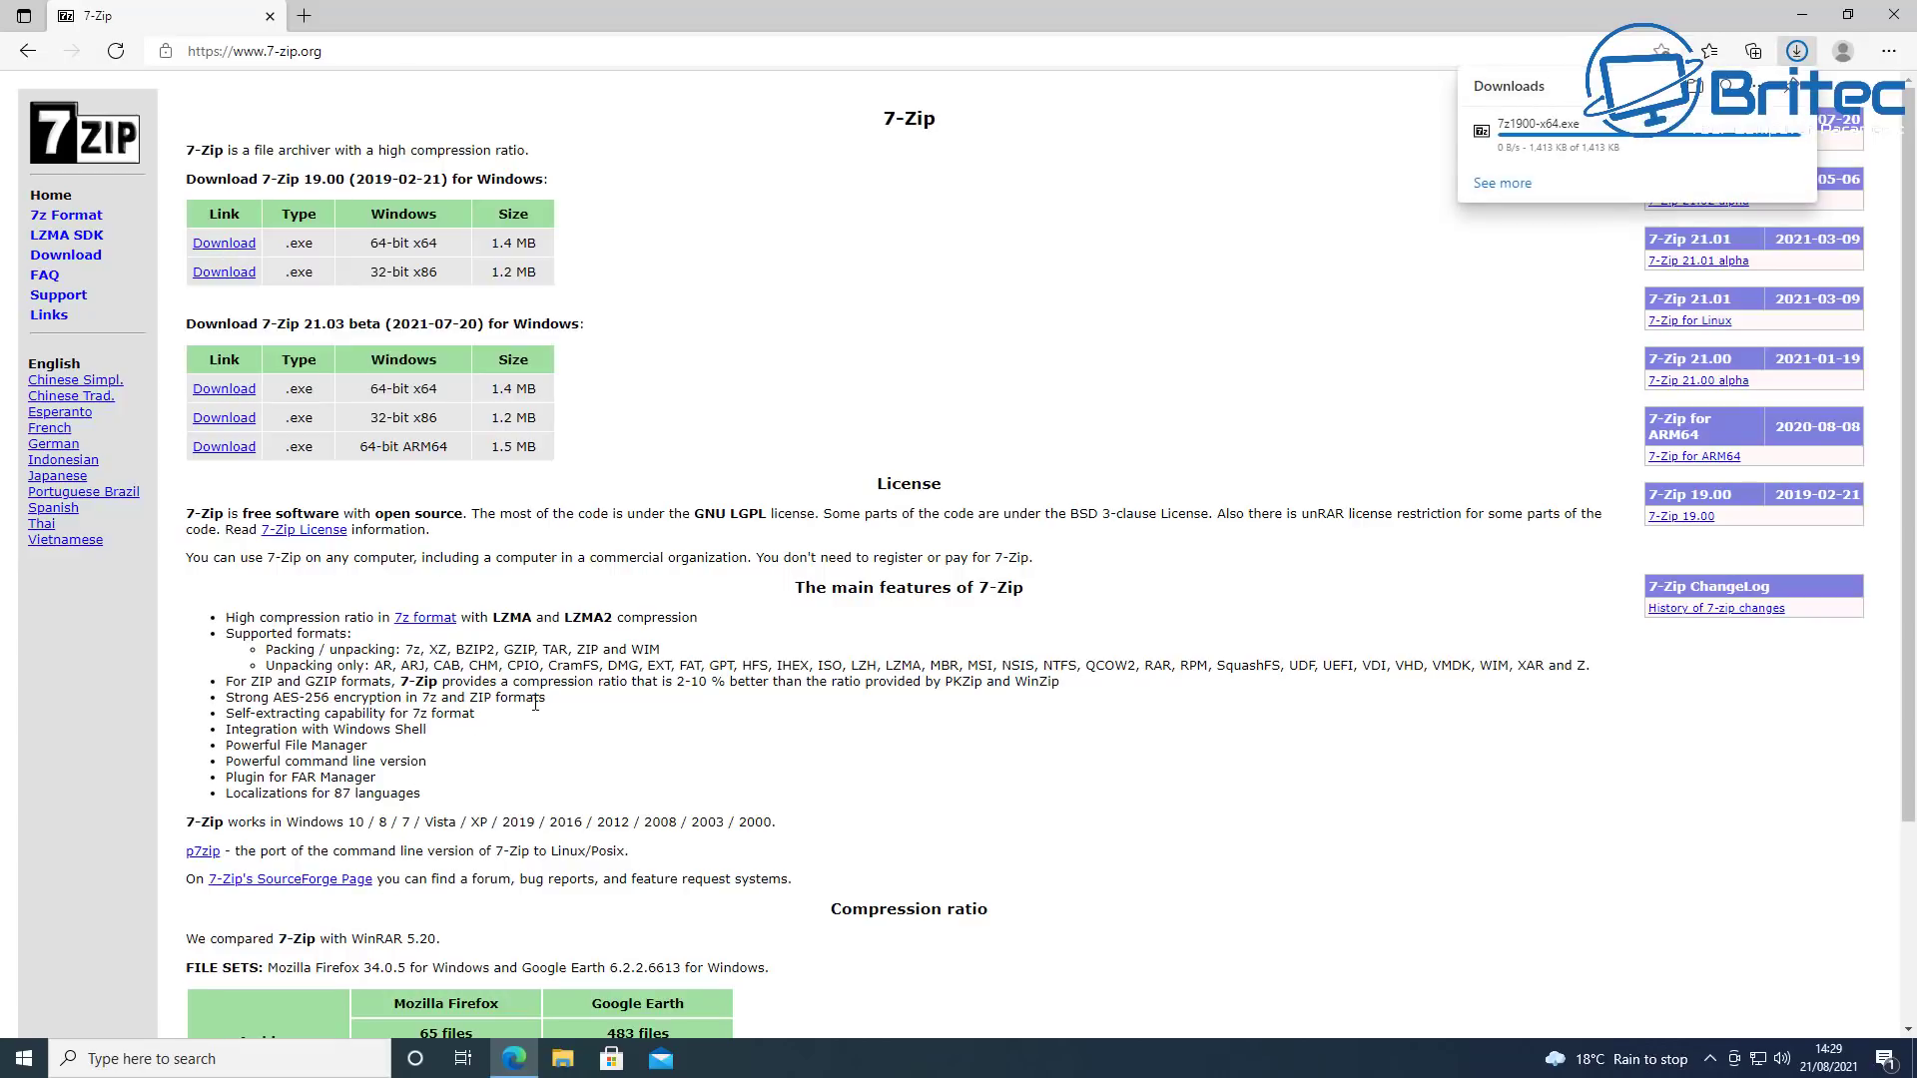
left_click(1513, 141)
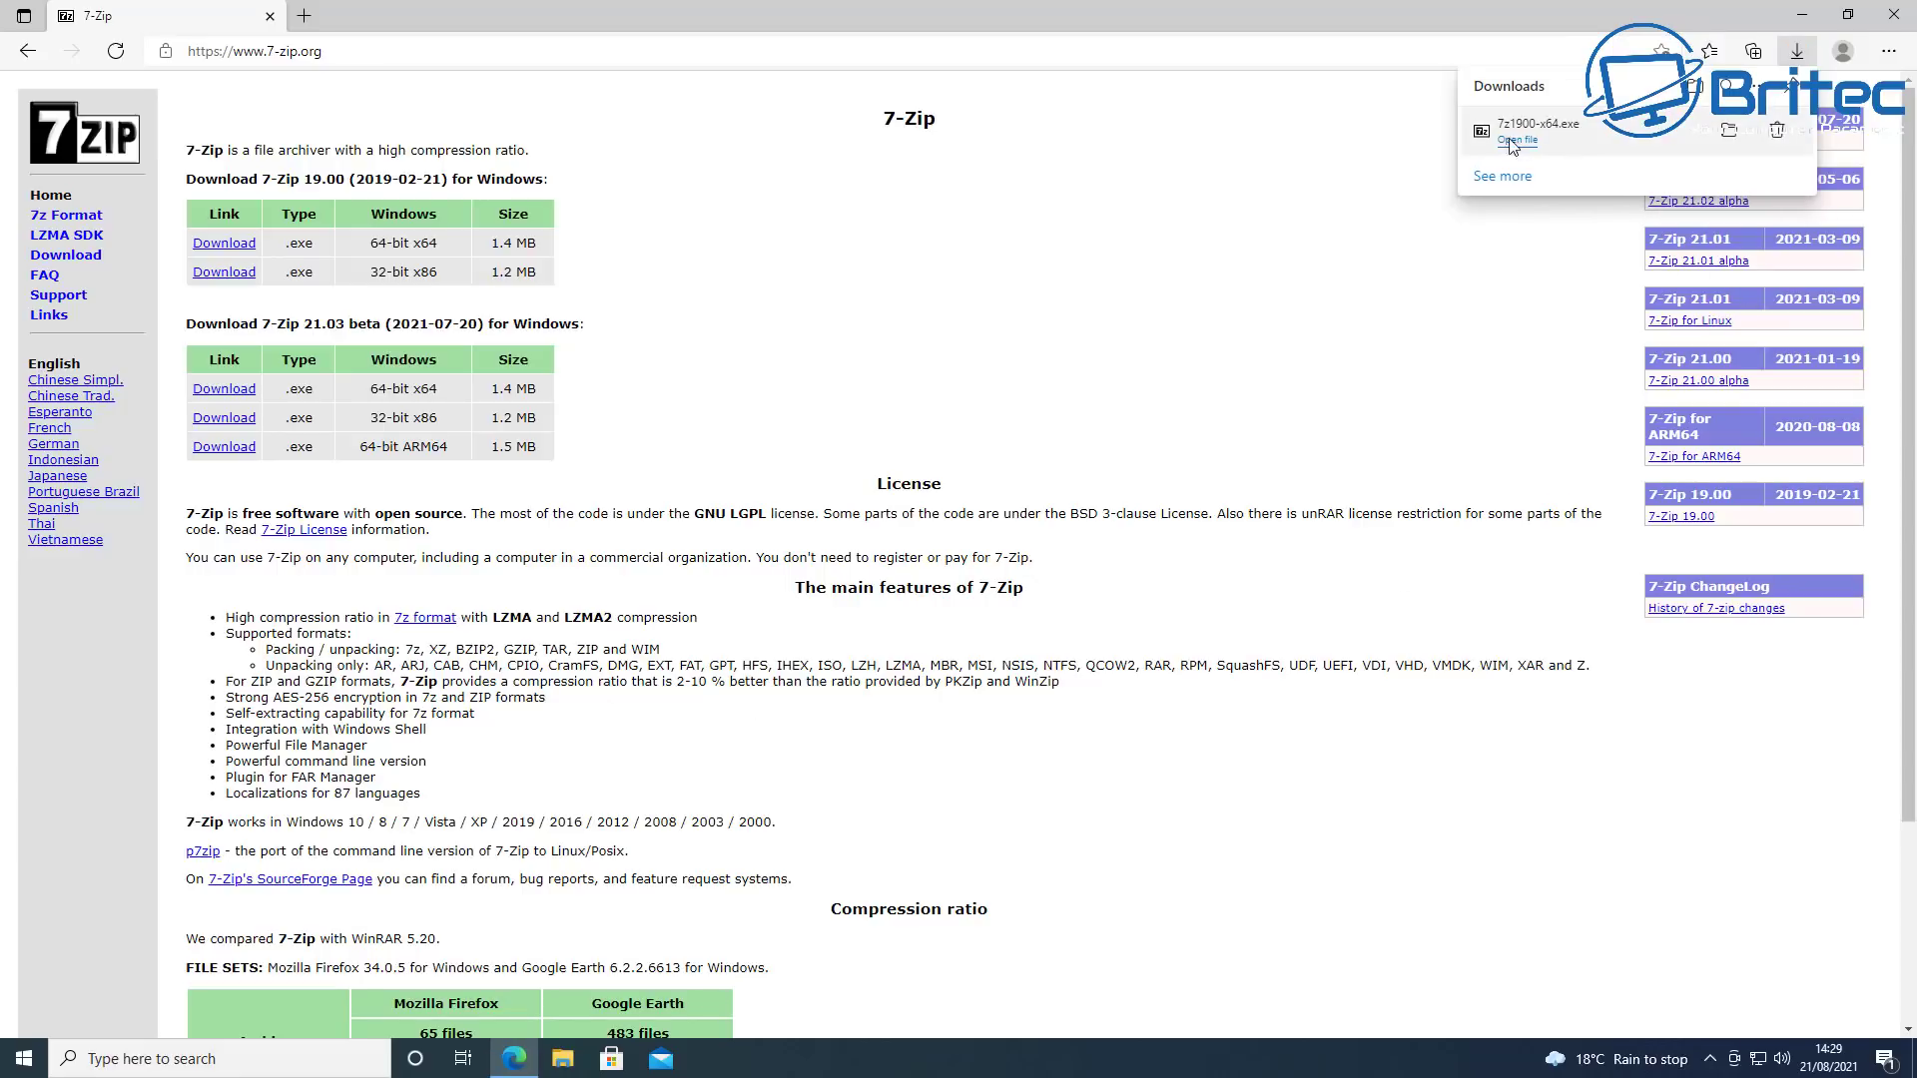
left_click(844, 667)
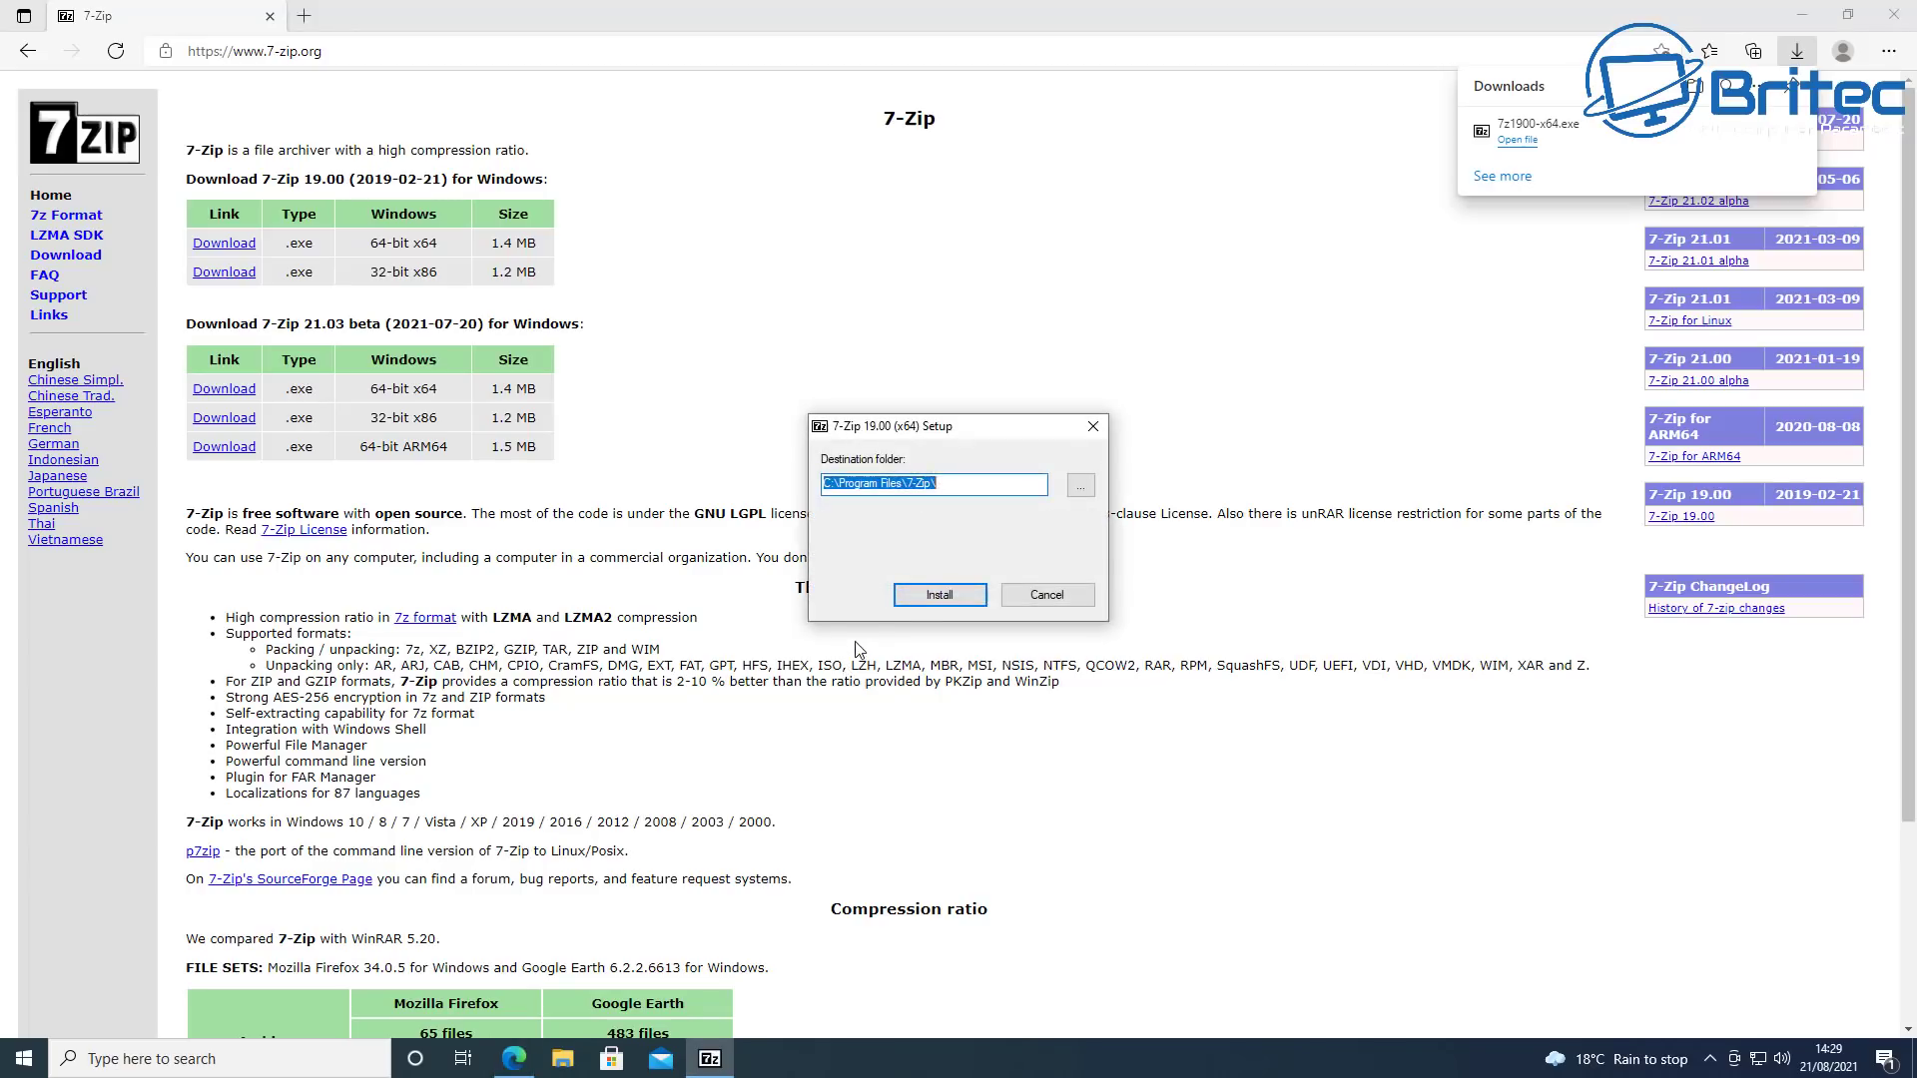
left_click(935, 591)
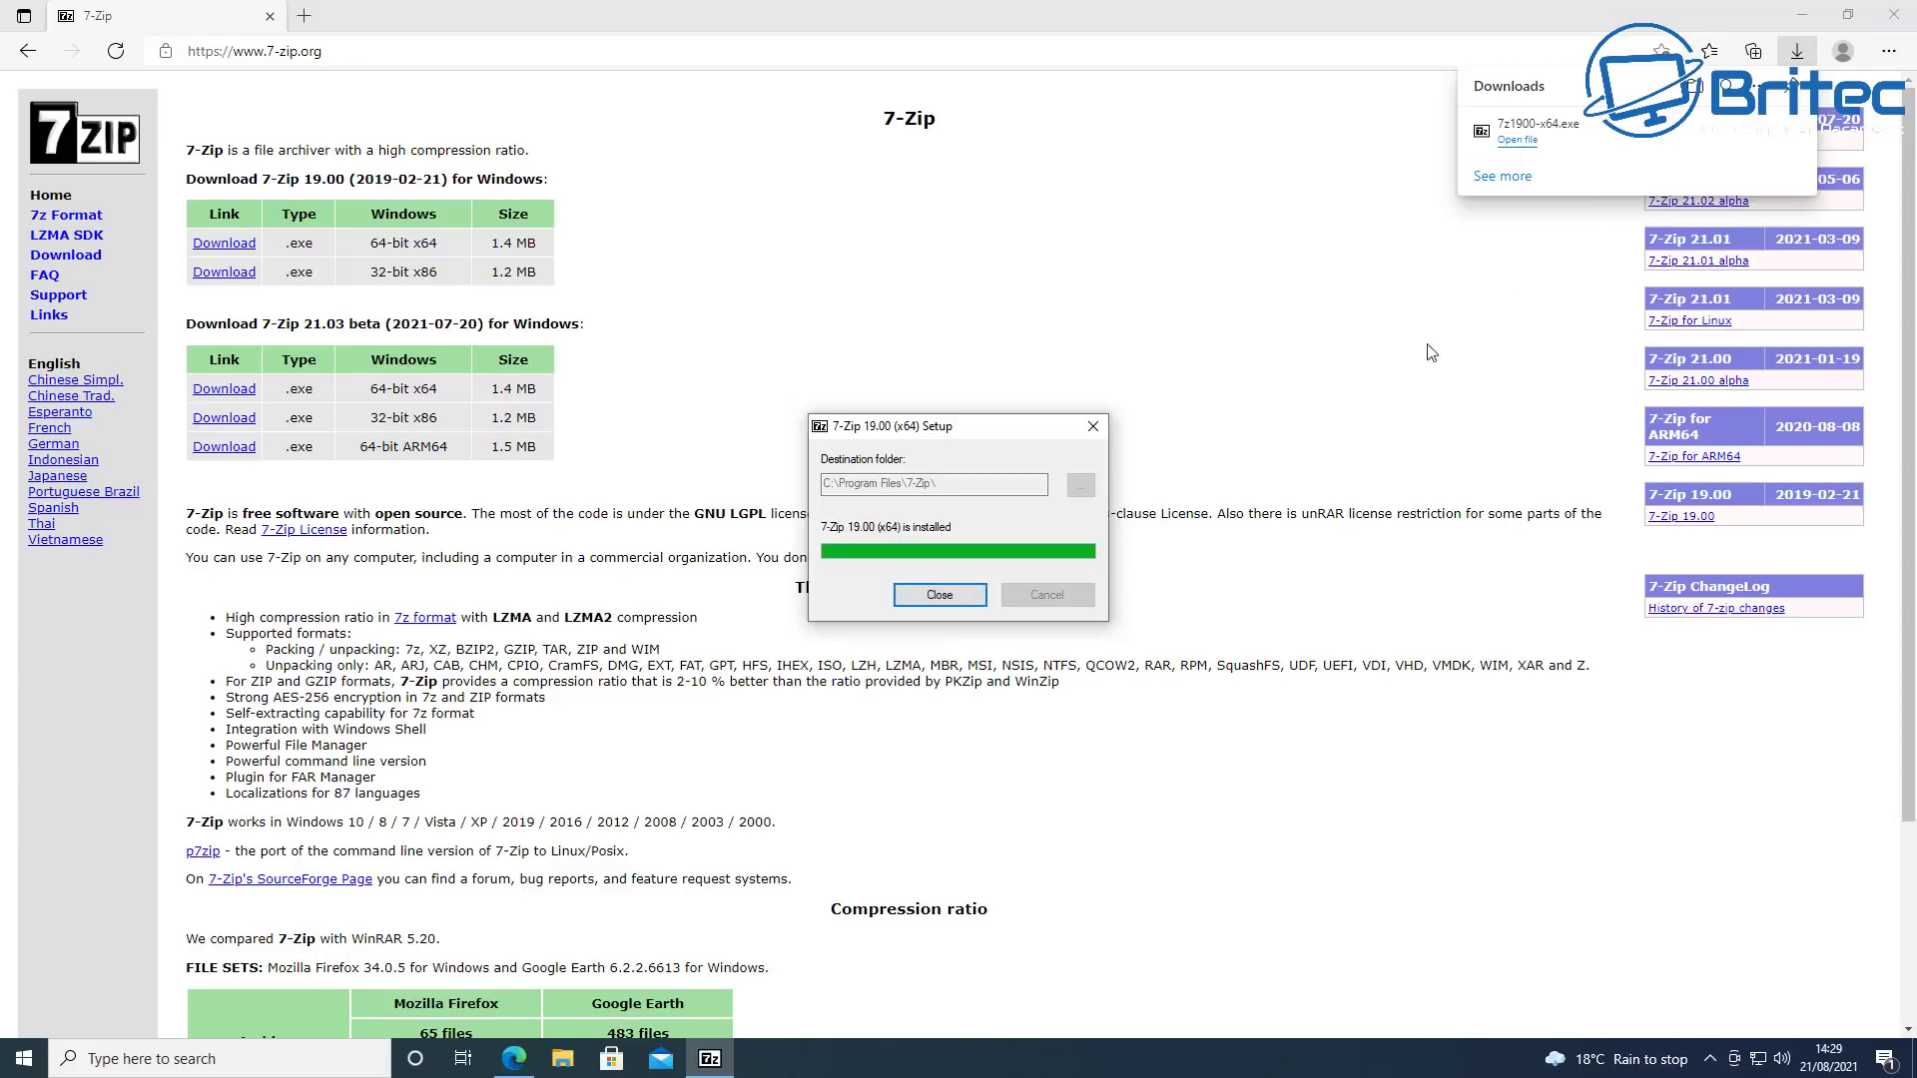
left_click(940, 595)
left_click(1894, 15)
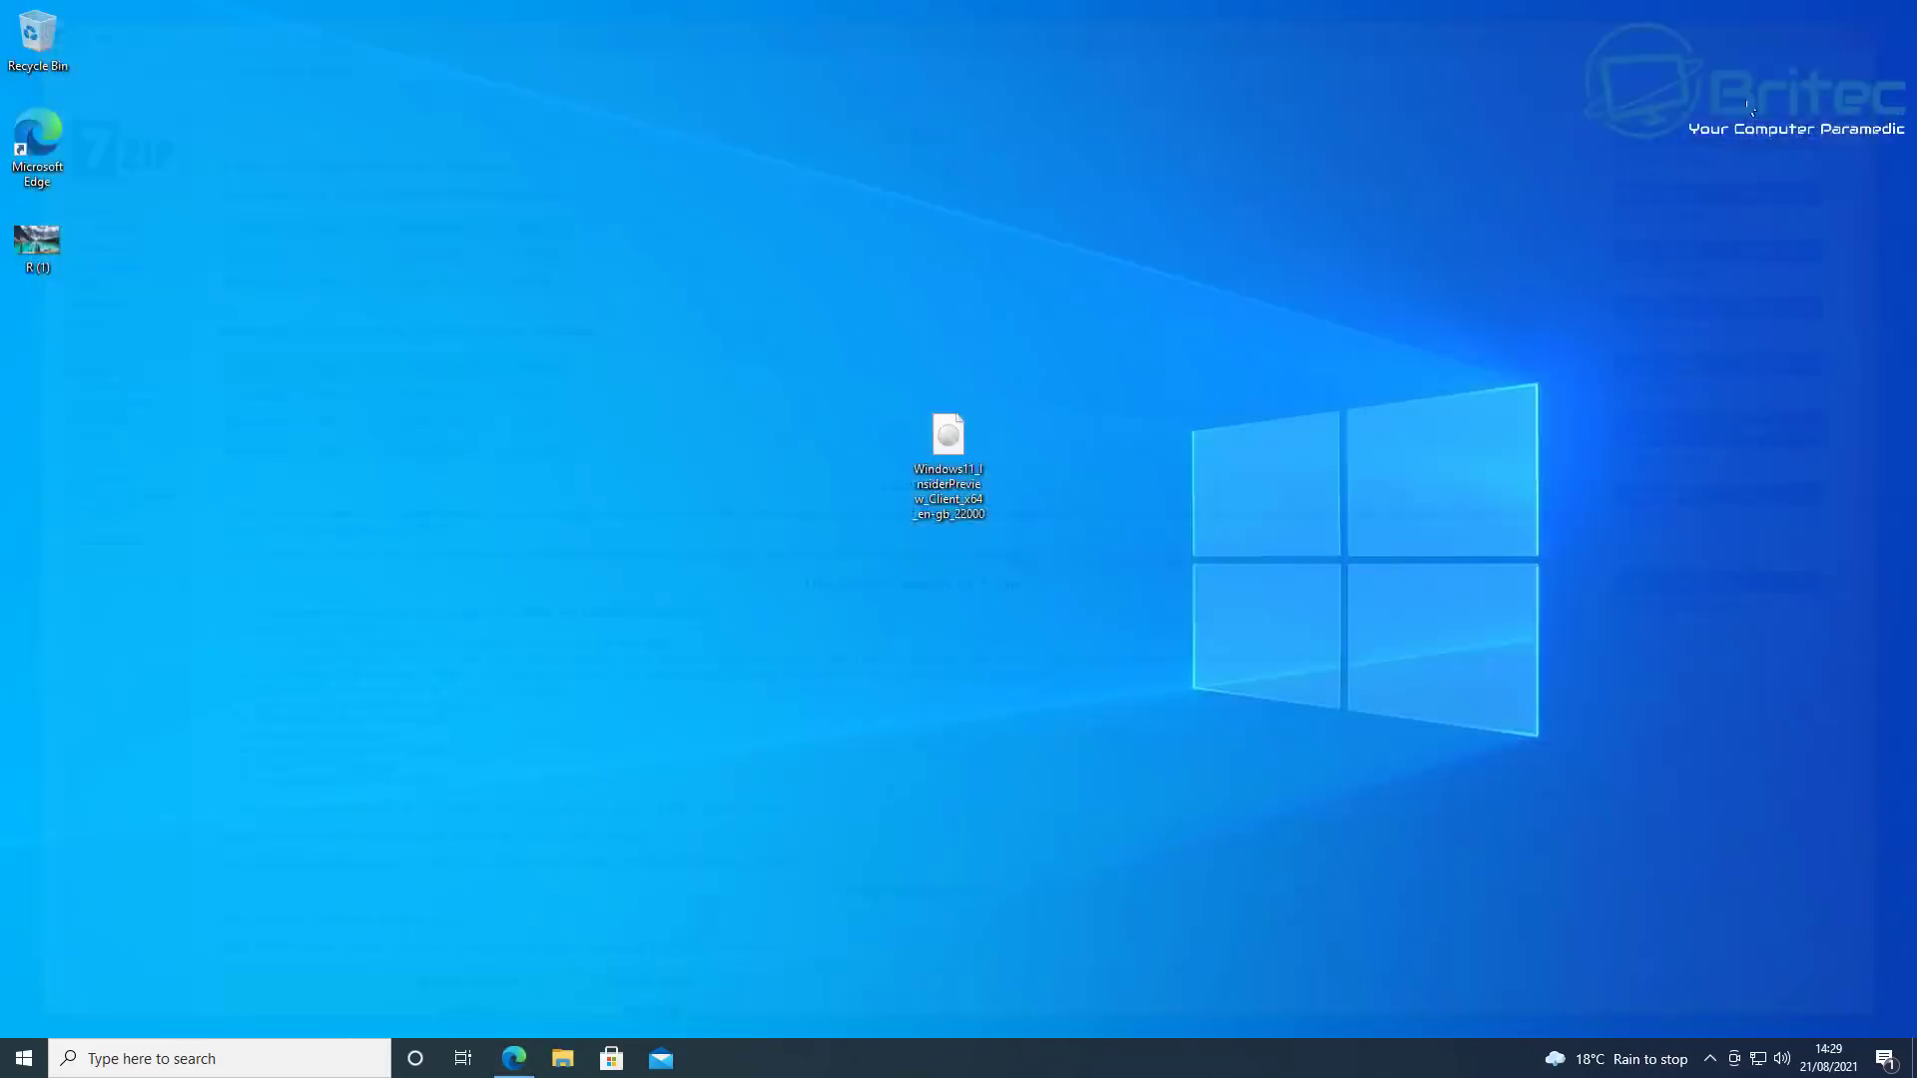
Step: Open the Windows 11 ISO as an archive in 7-Zip File Manager
left_click(978, 512)
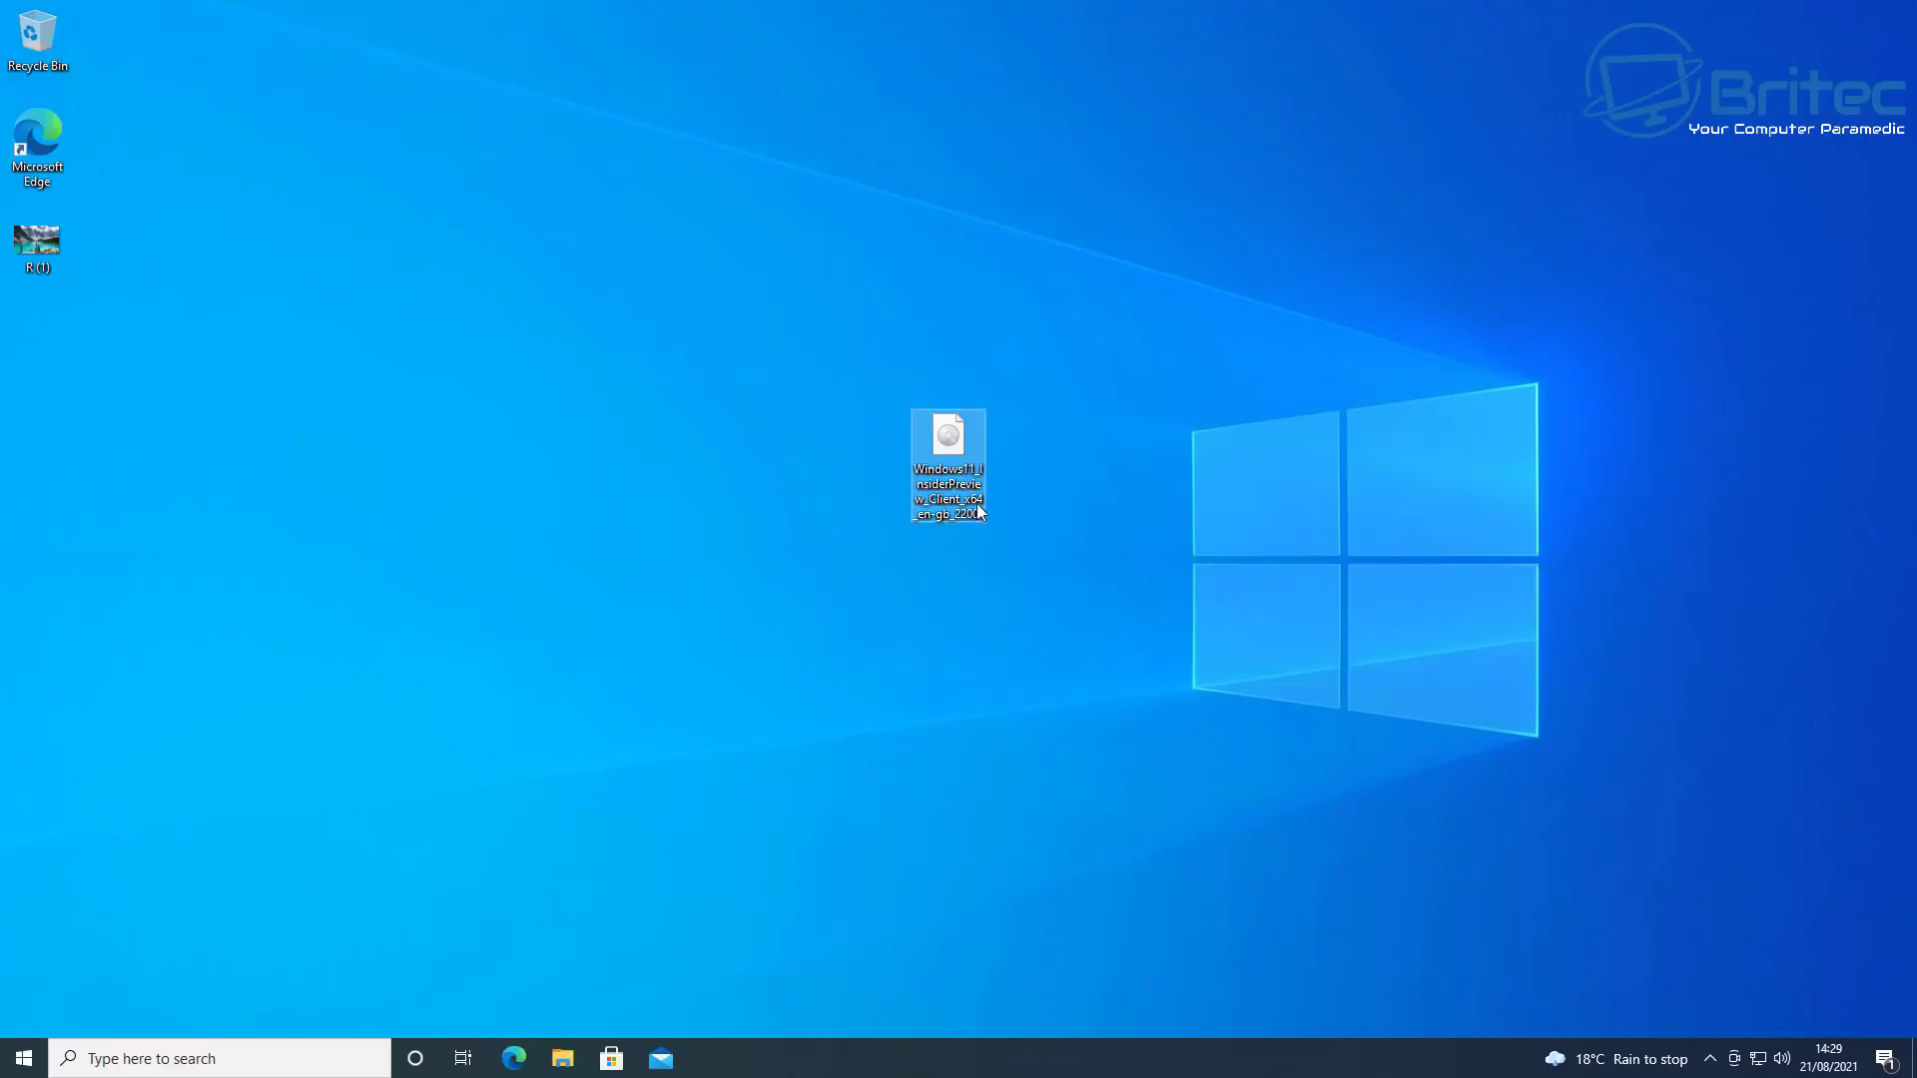
right_click(950, 440)
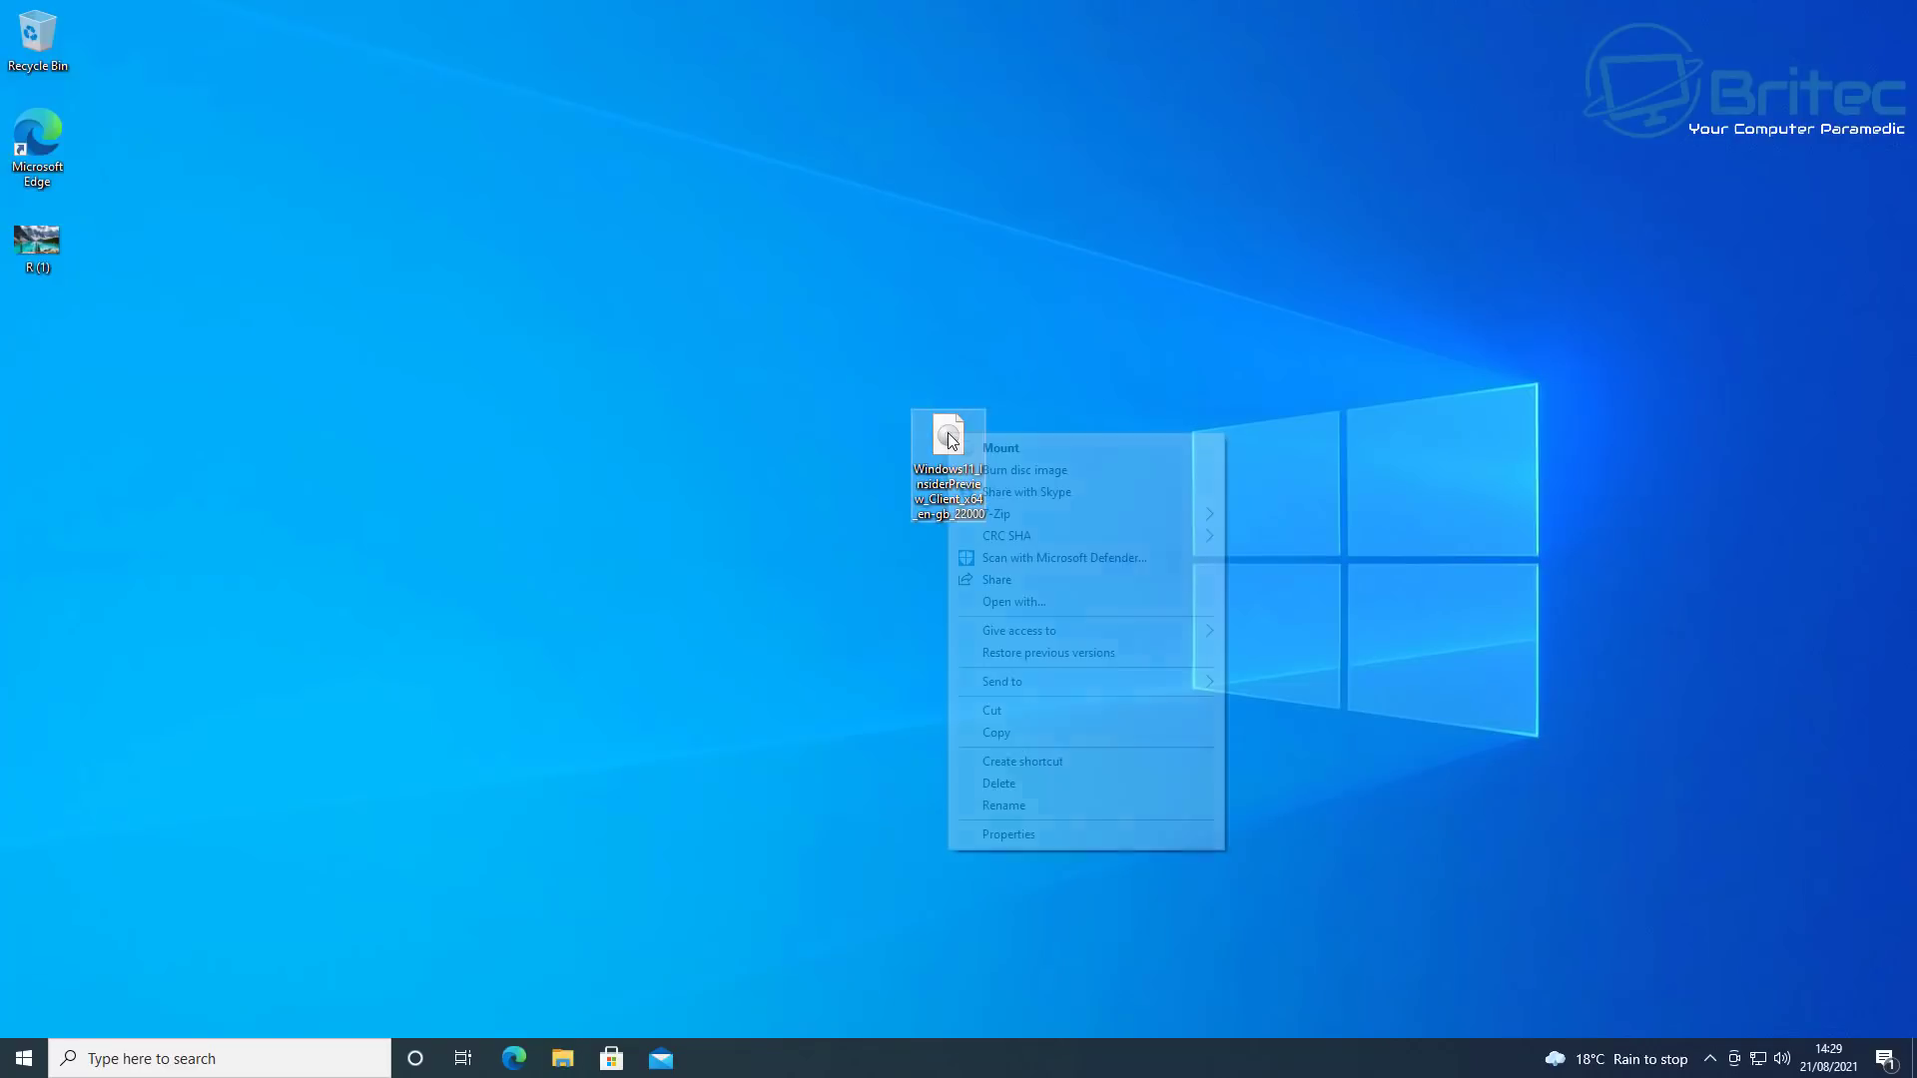
mouse_move(1115, 523)
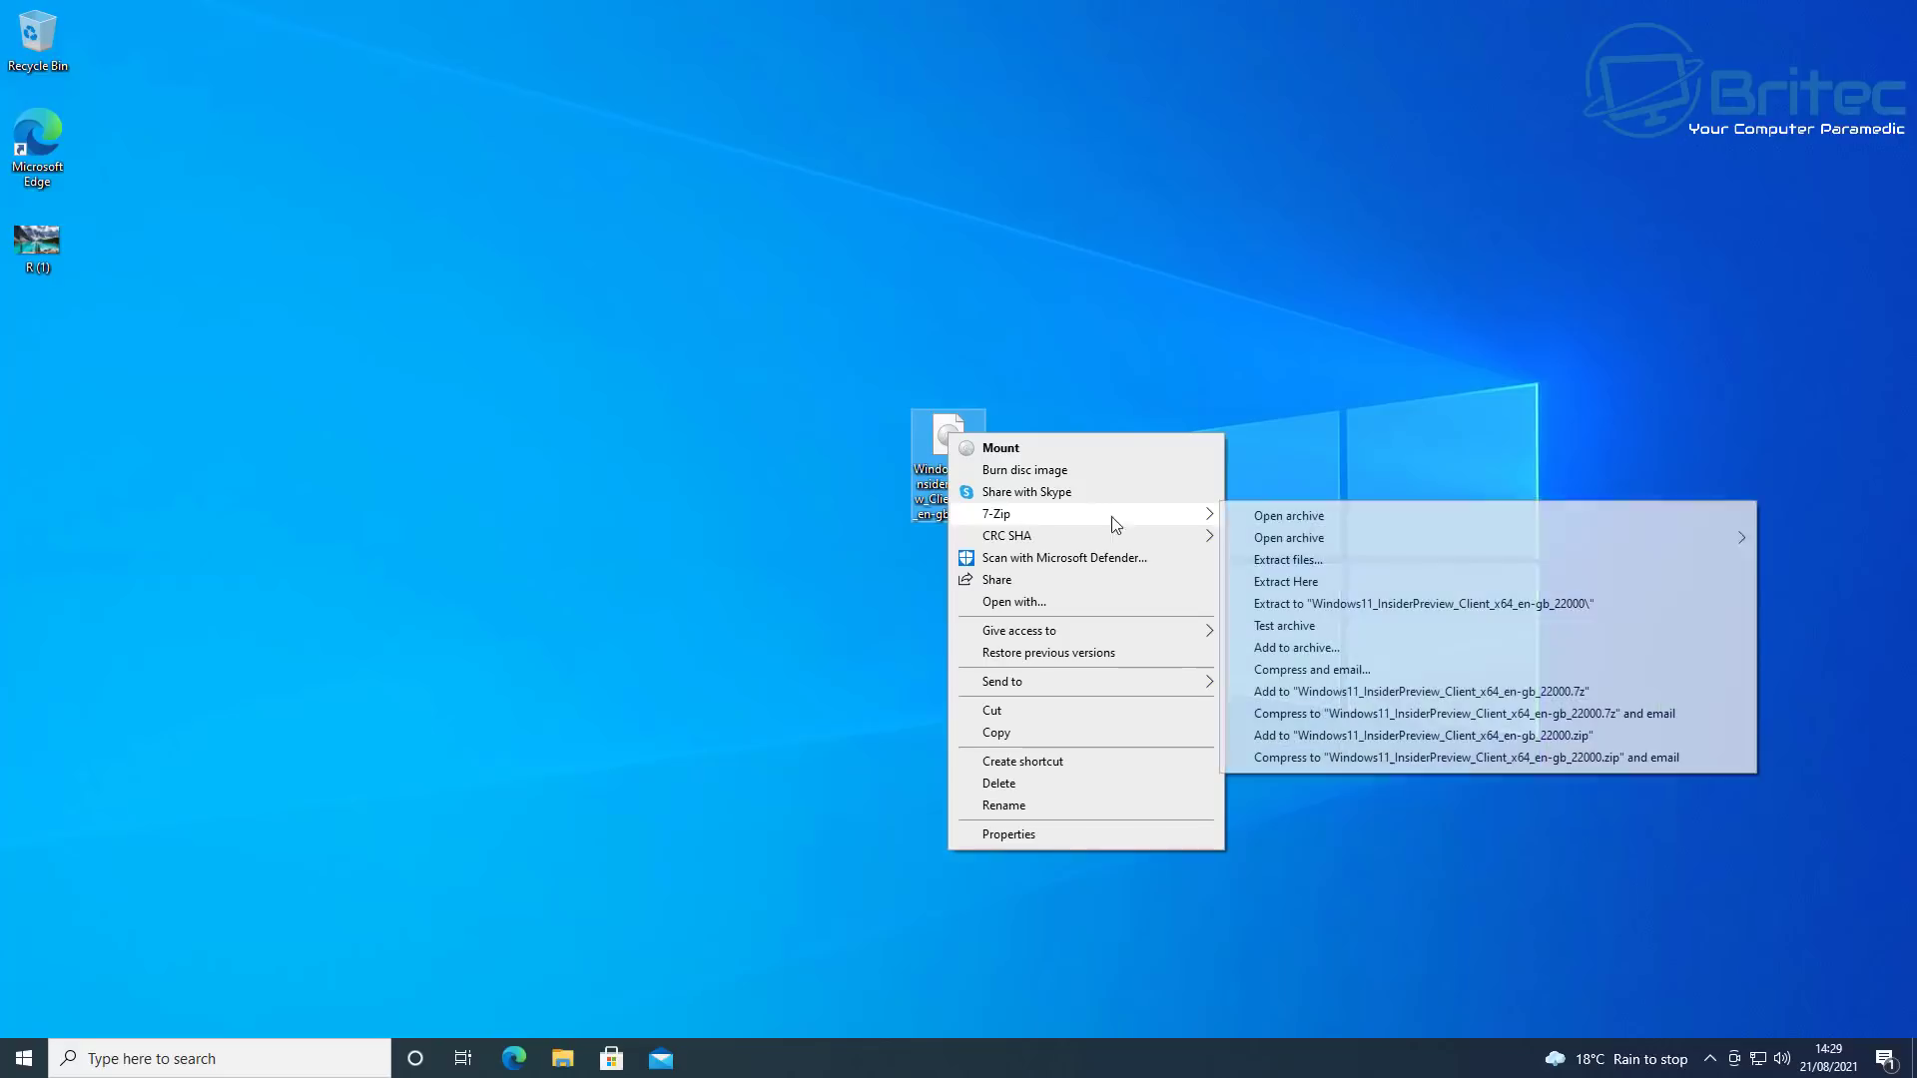
left_click(1289, 516)
left_click_drag(528, 110, 843, 194)
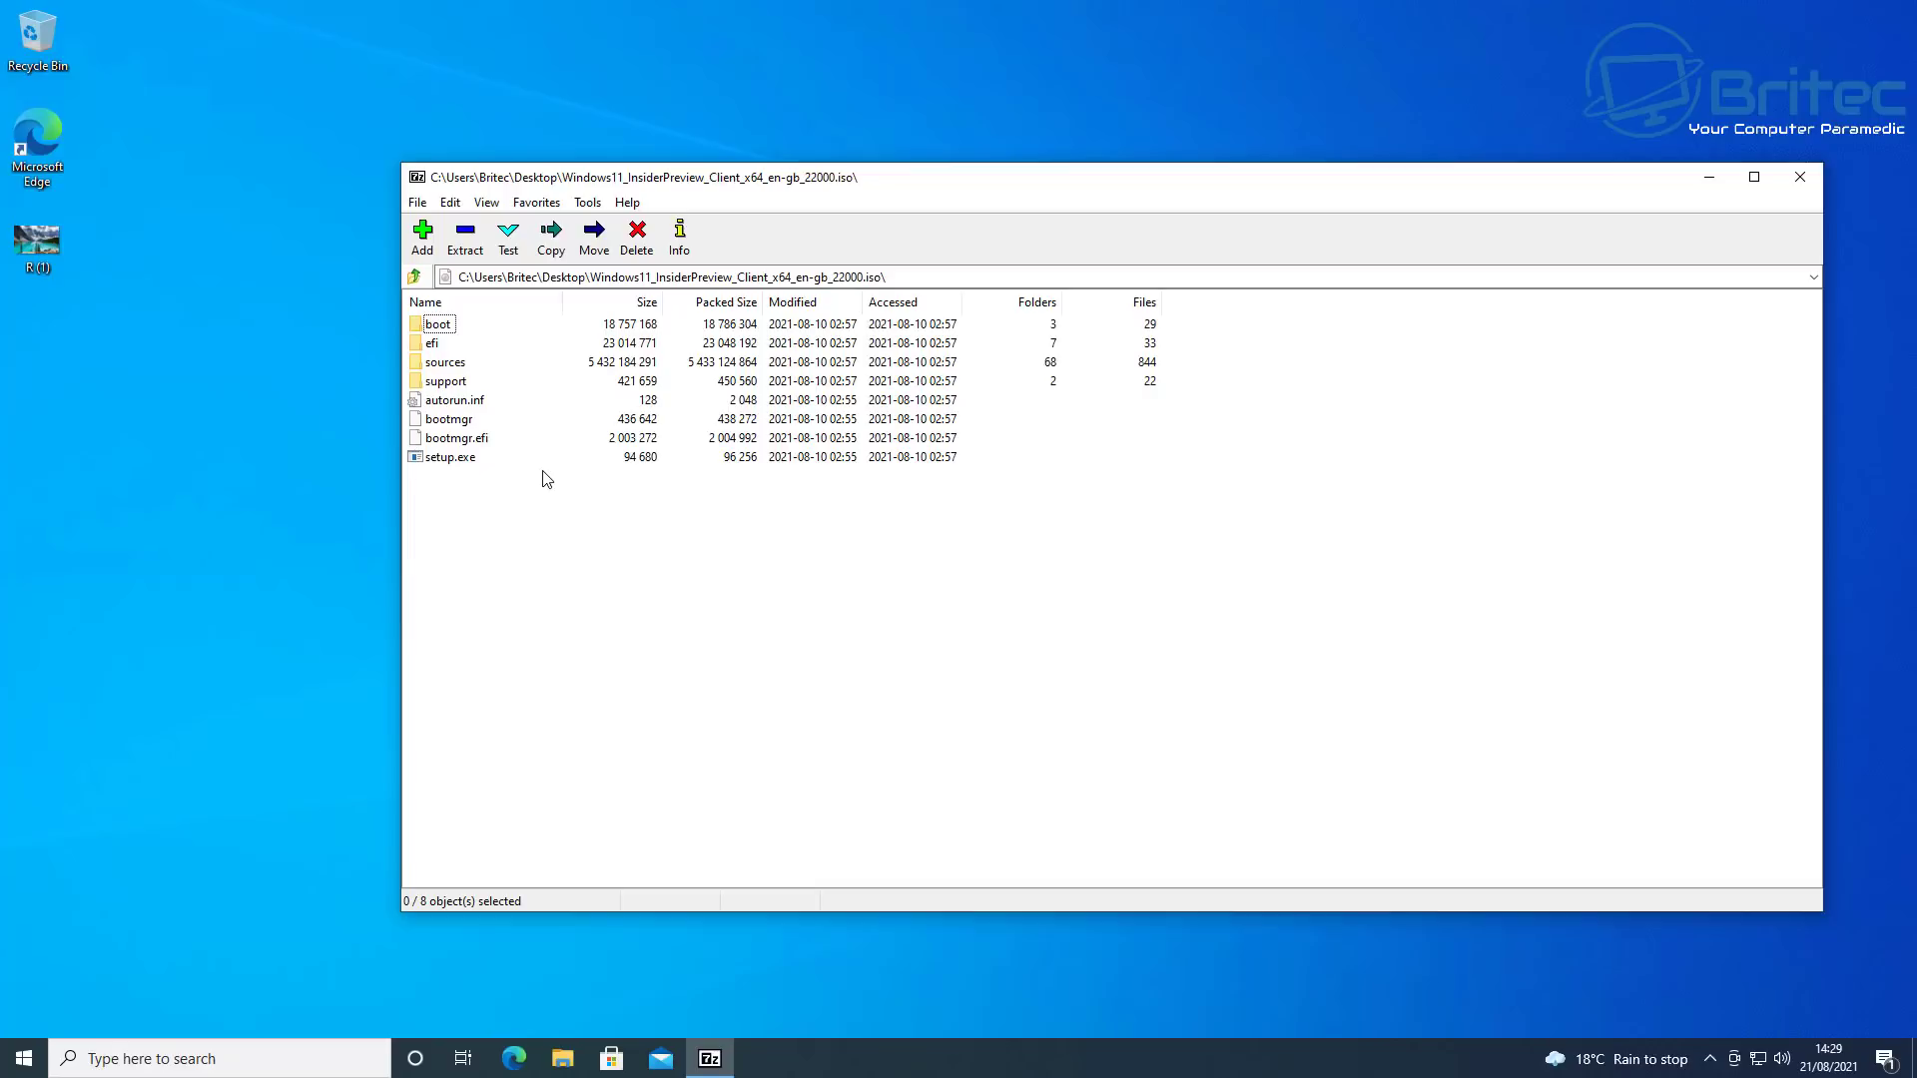
Step: Create a desktop folder named Win11 and drag all eight ISO items into it
right_click(255, 487)
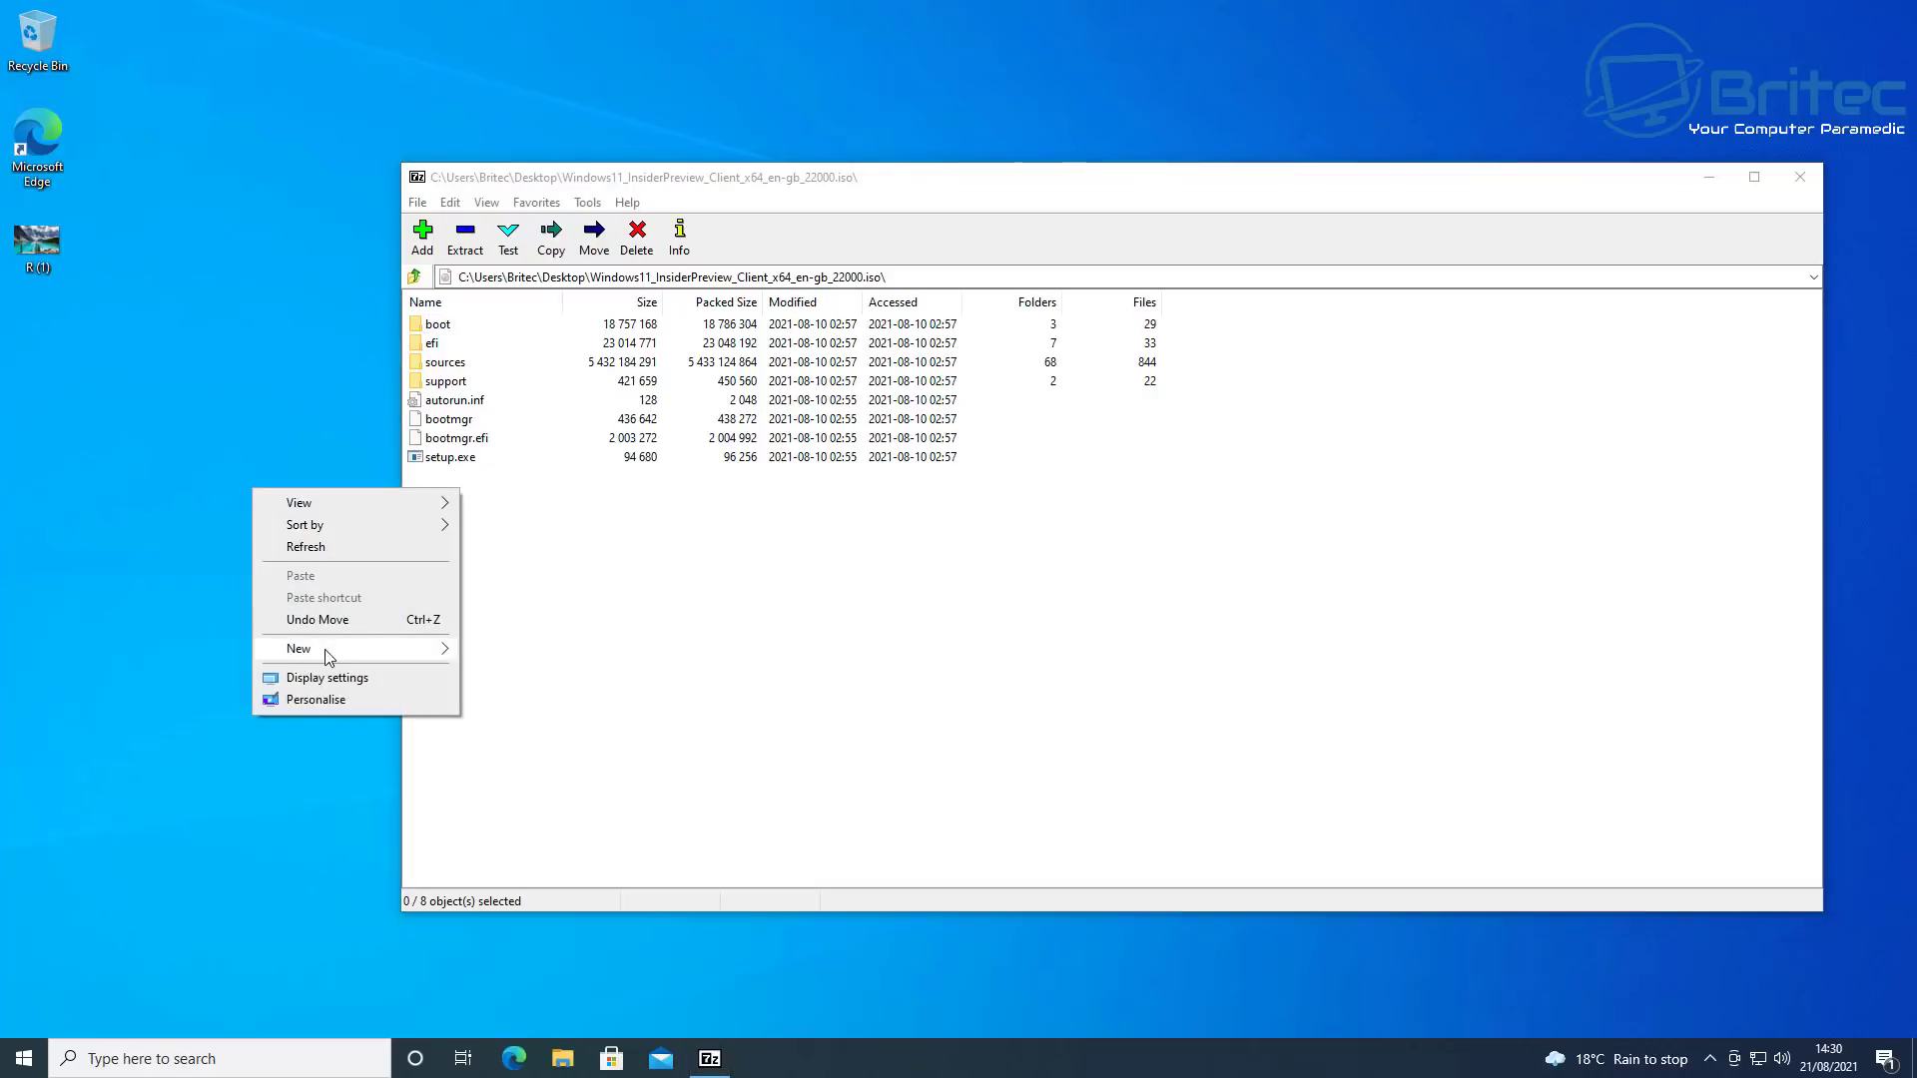
mouse_move(329, 657)
left_click(473, 639)
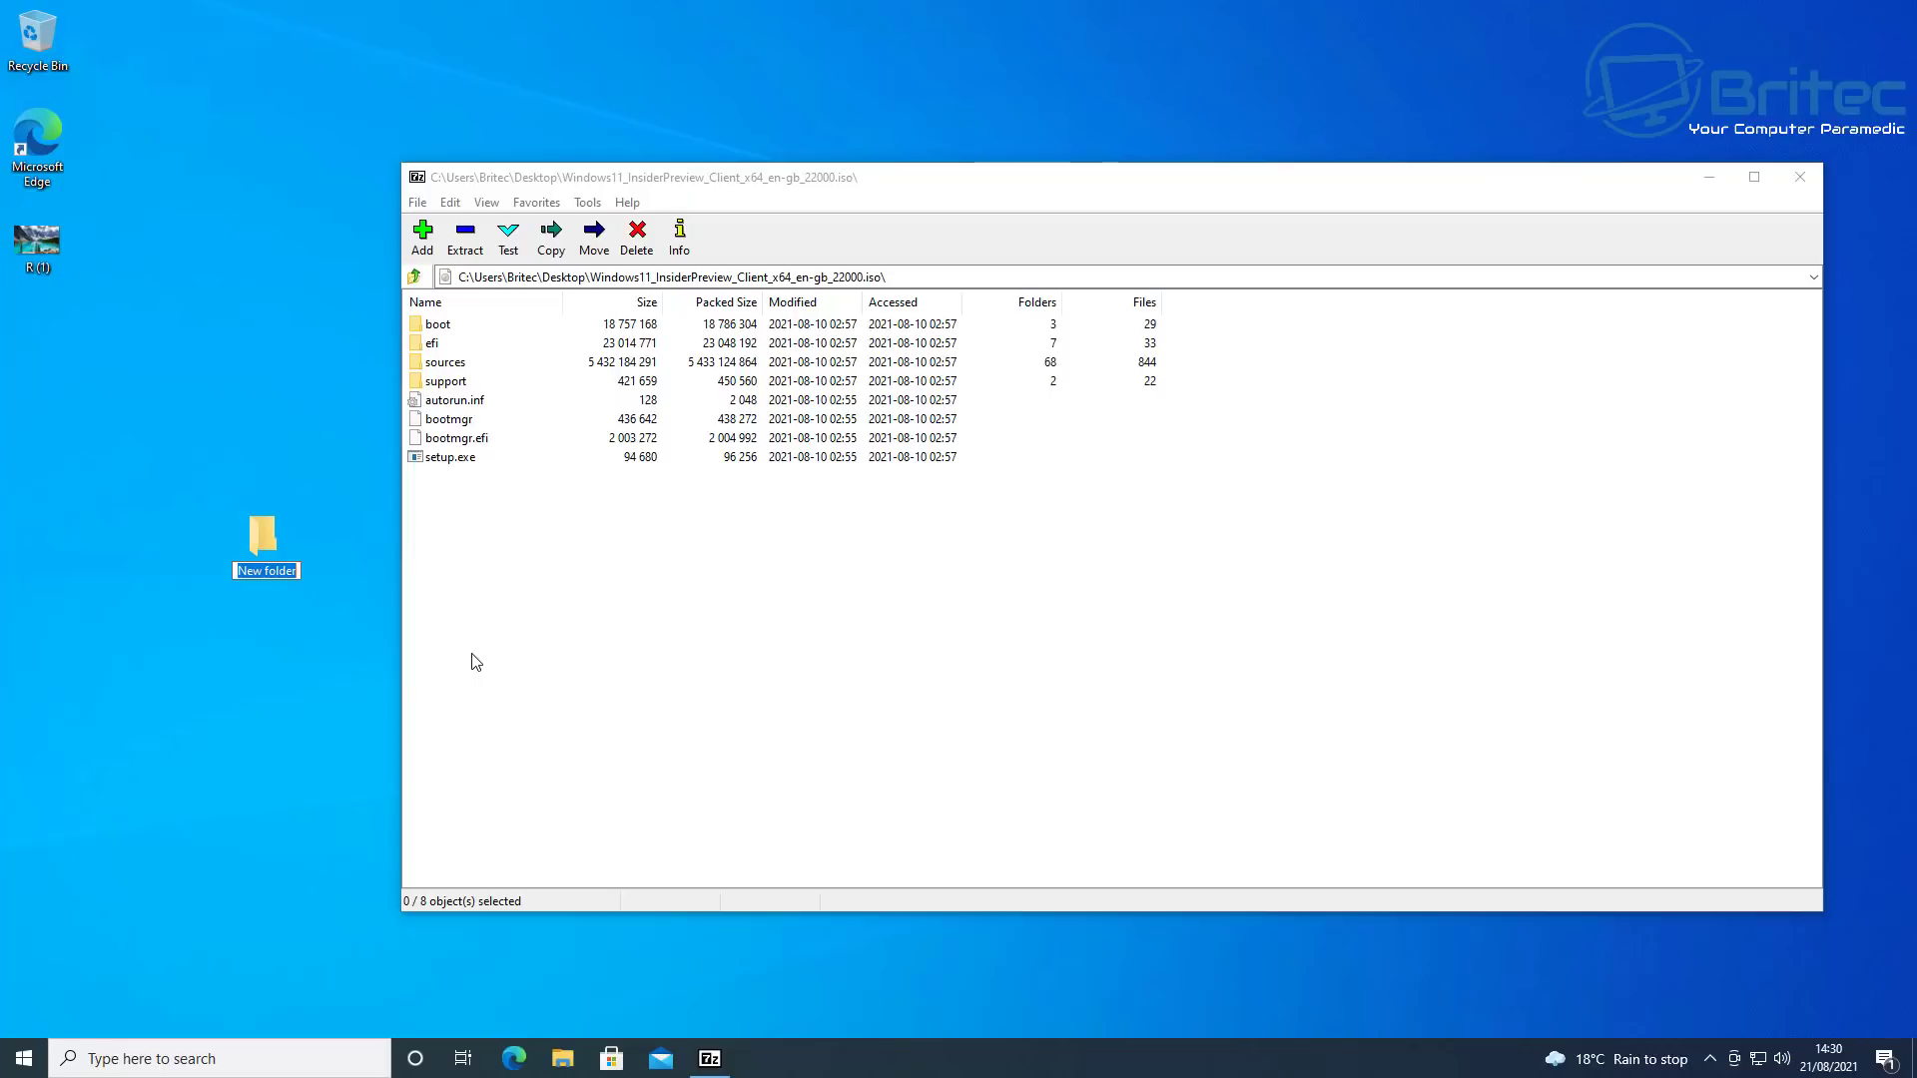
type("Win11")
key("Return")
left_click_drag(611, 499, 411, 317)
left_click_drag(432, 390, 391, 462)
left_click_drag(260, 542, 261, 542)
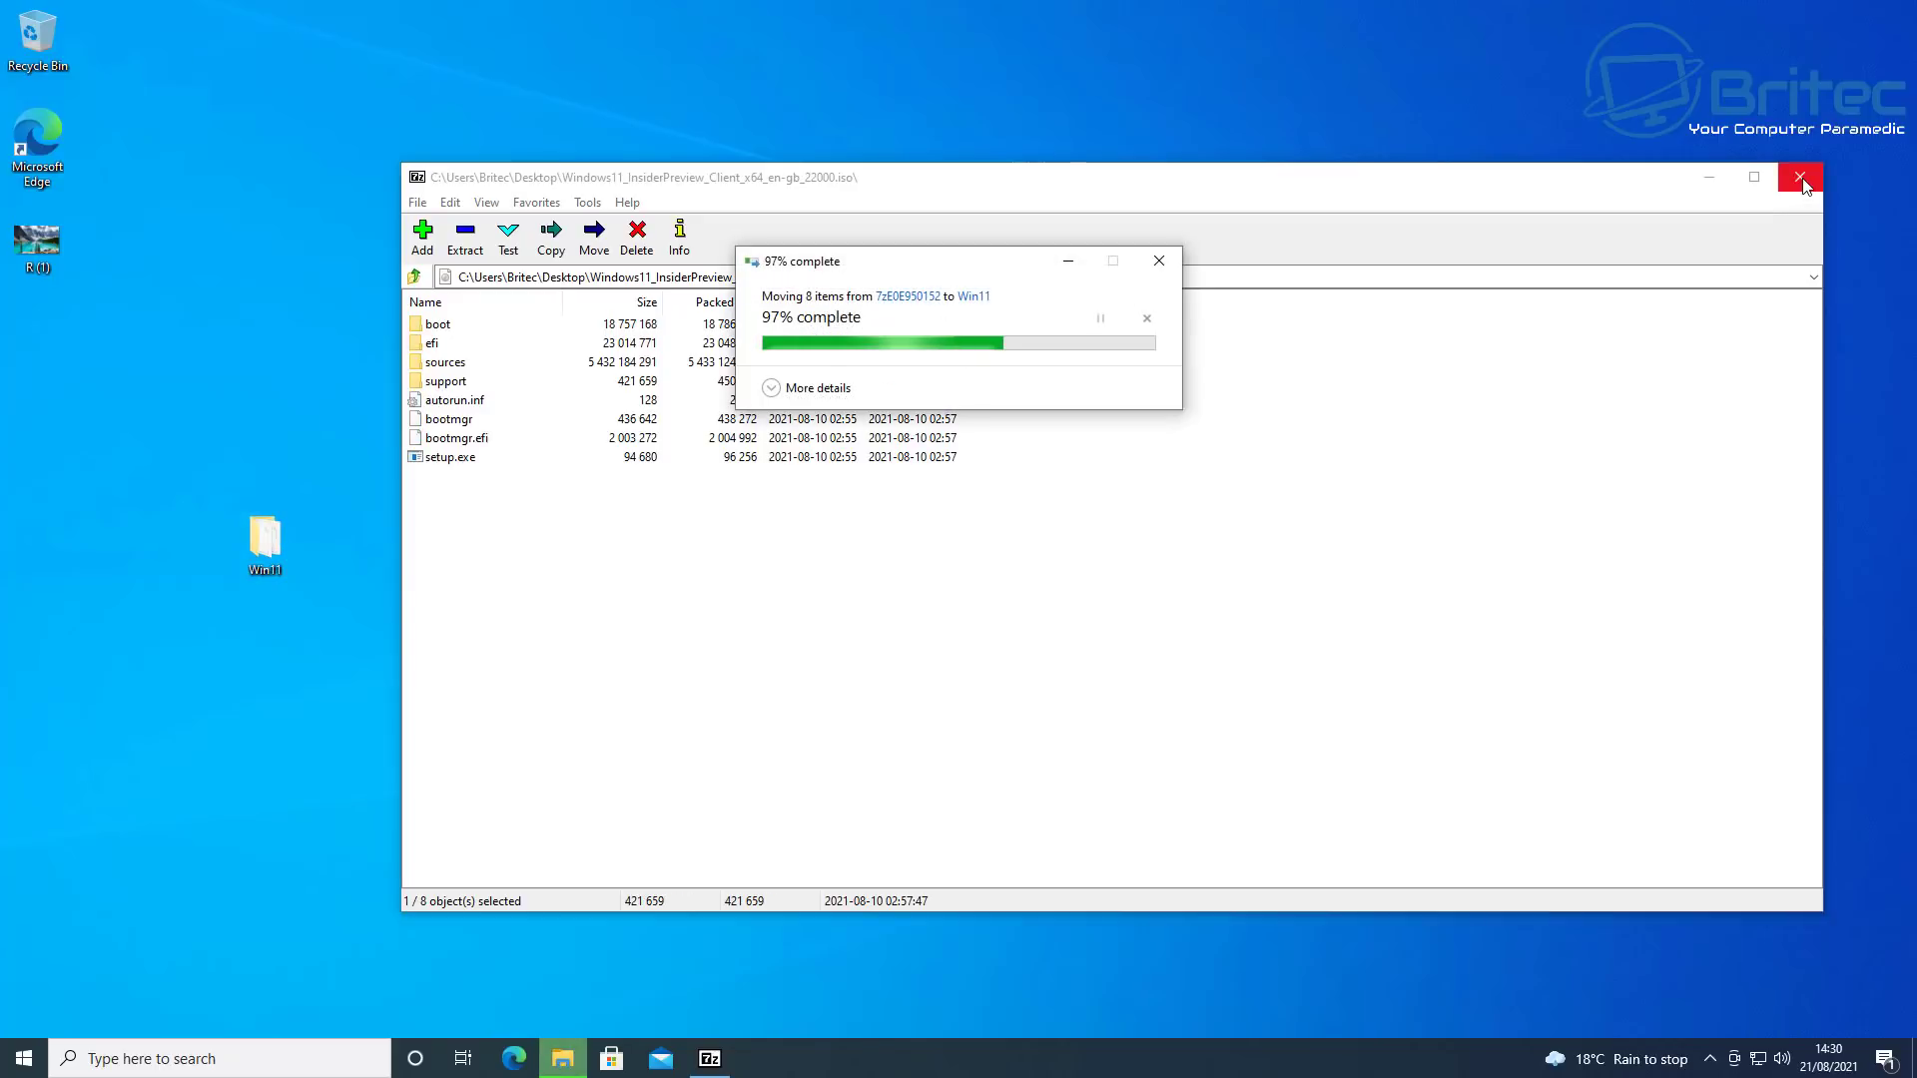
Step: Close 7-Zip, open the extracted Win11 folder and run setup
left_click(1801, 179)
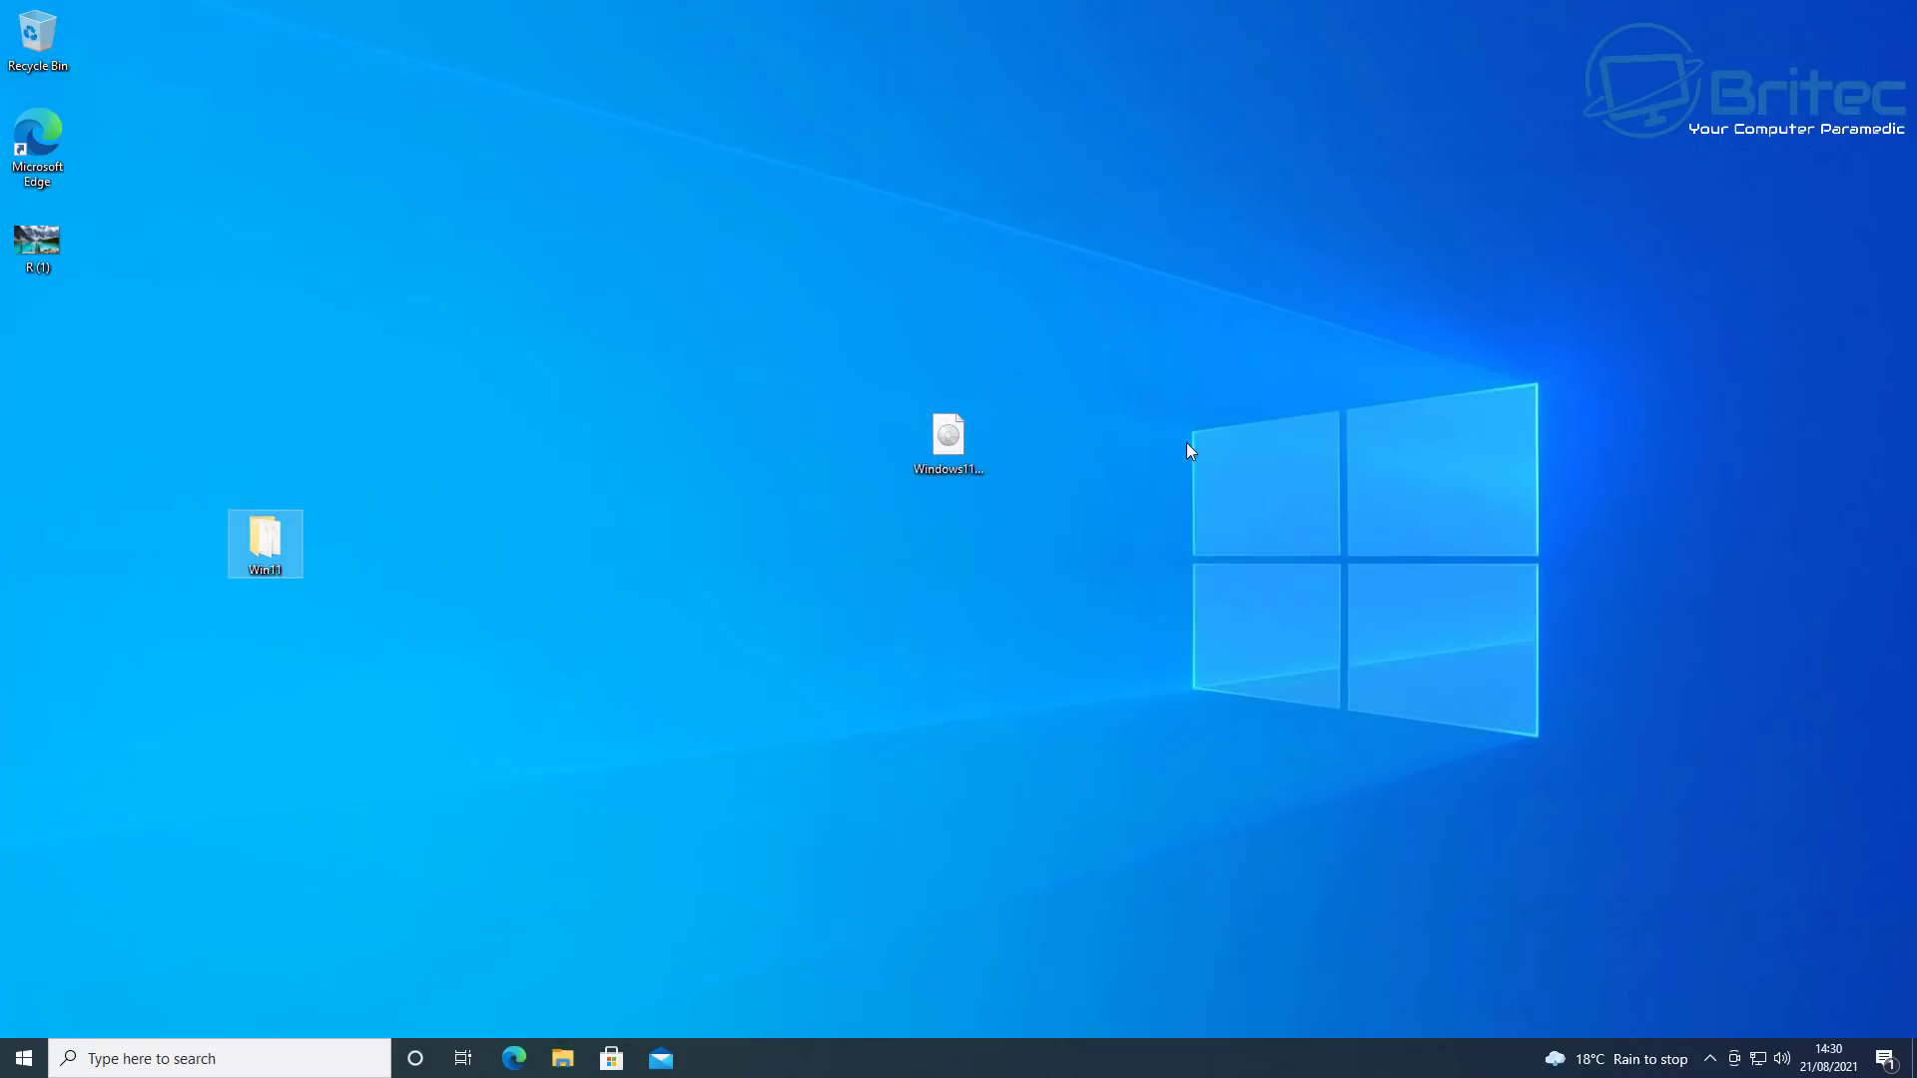
left_click_drag(255, 547, 751, 507)
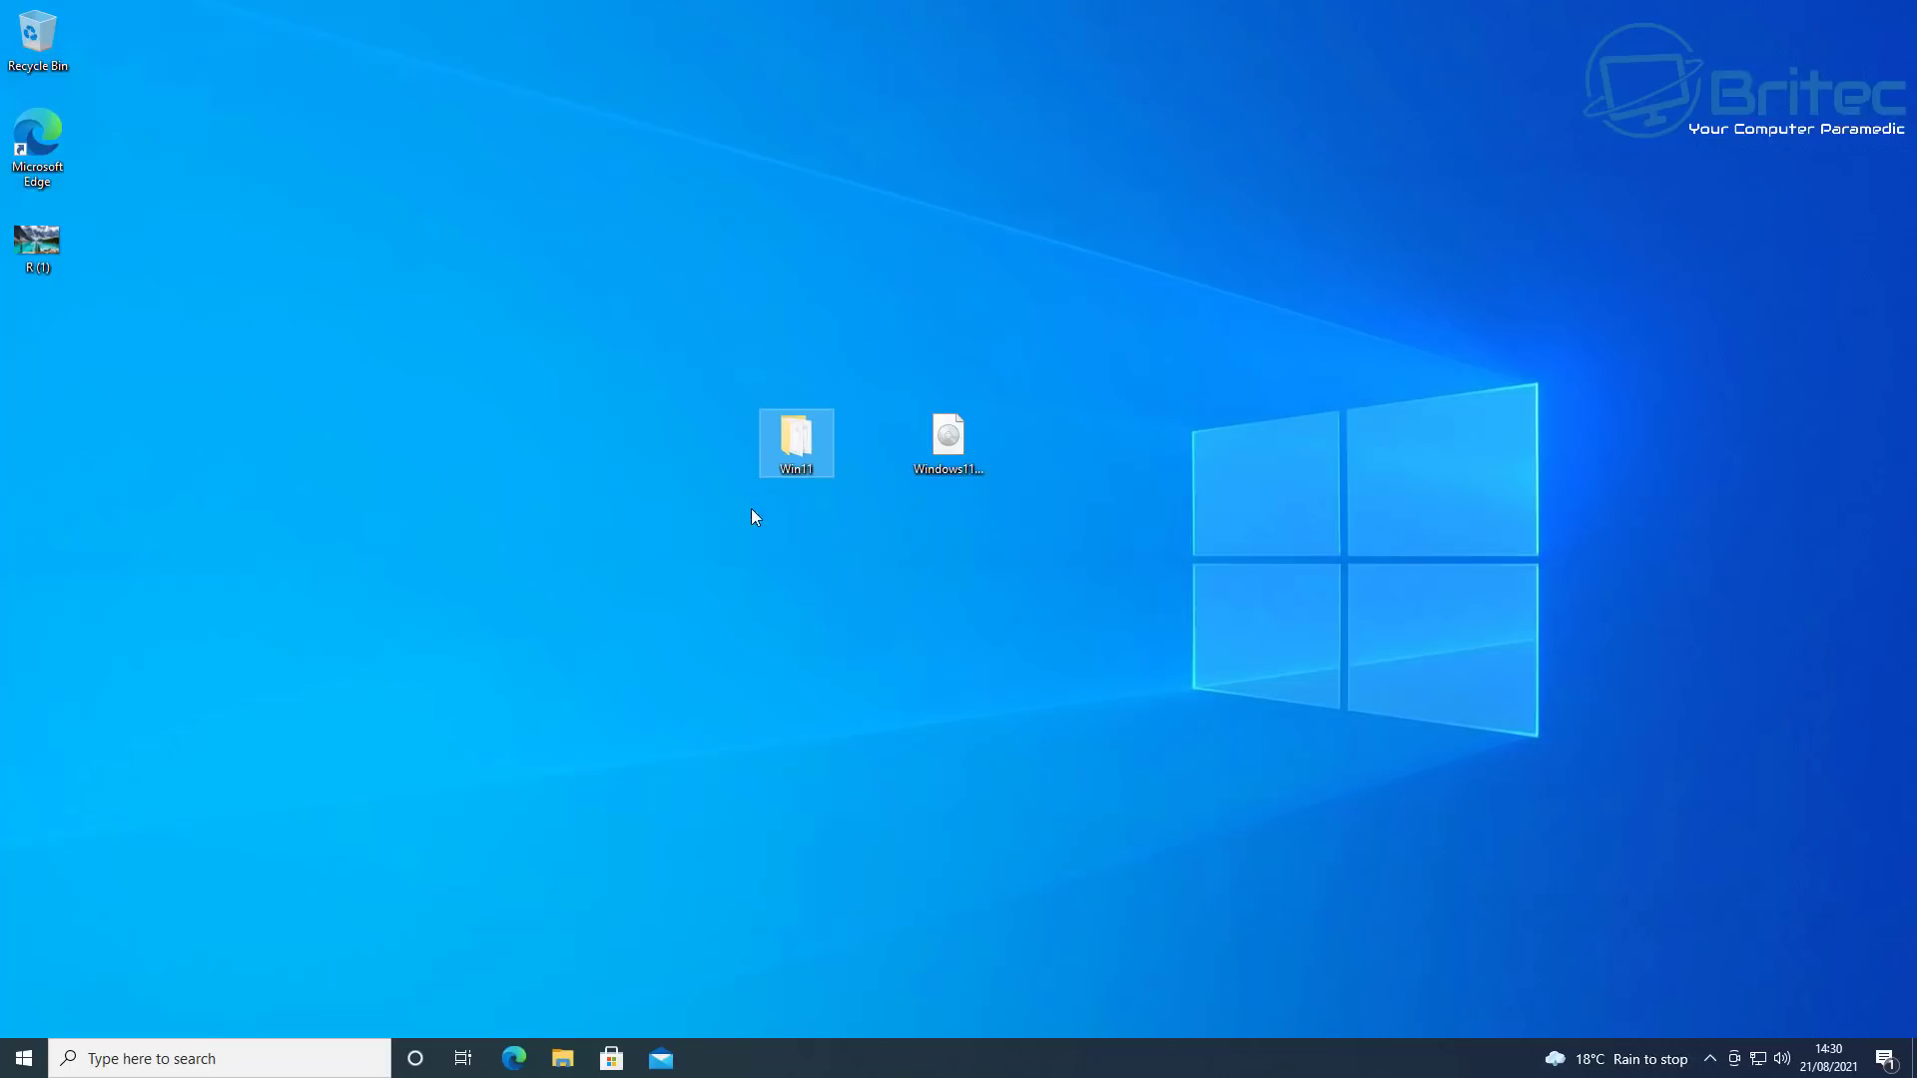
double_click(797, 444)
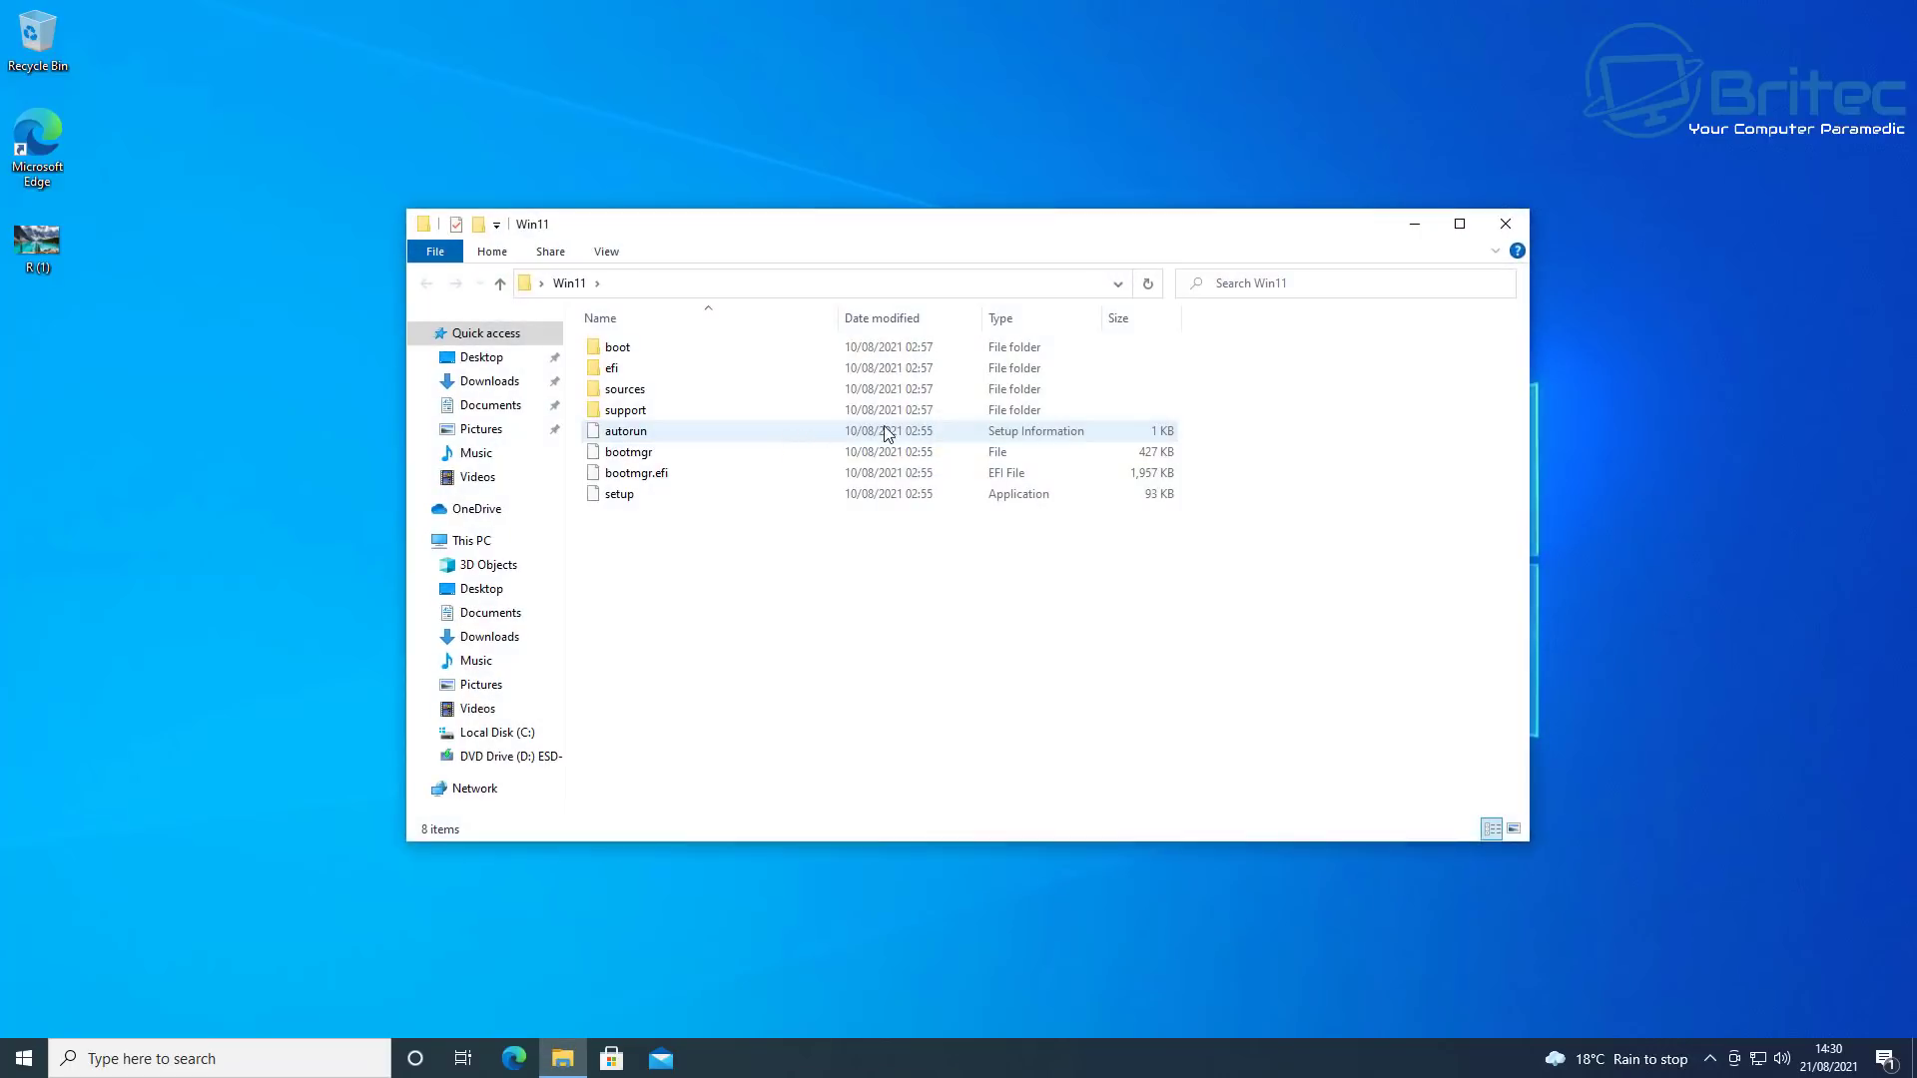
left_click(619, 496)
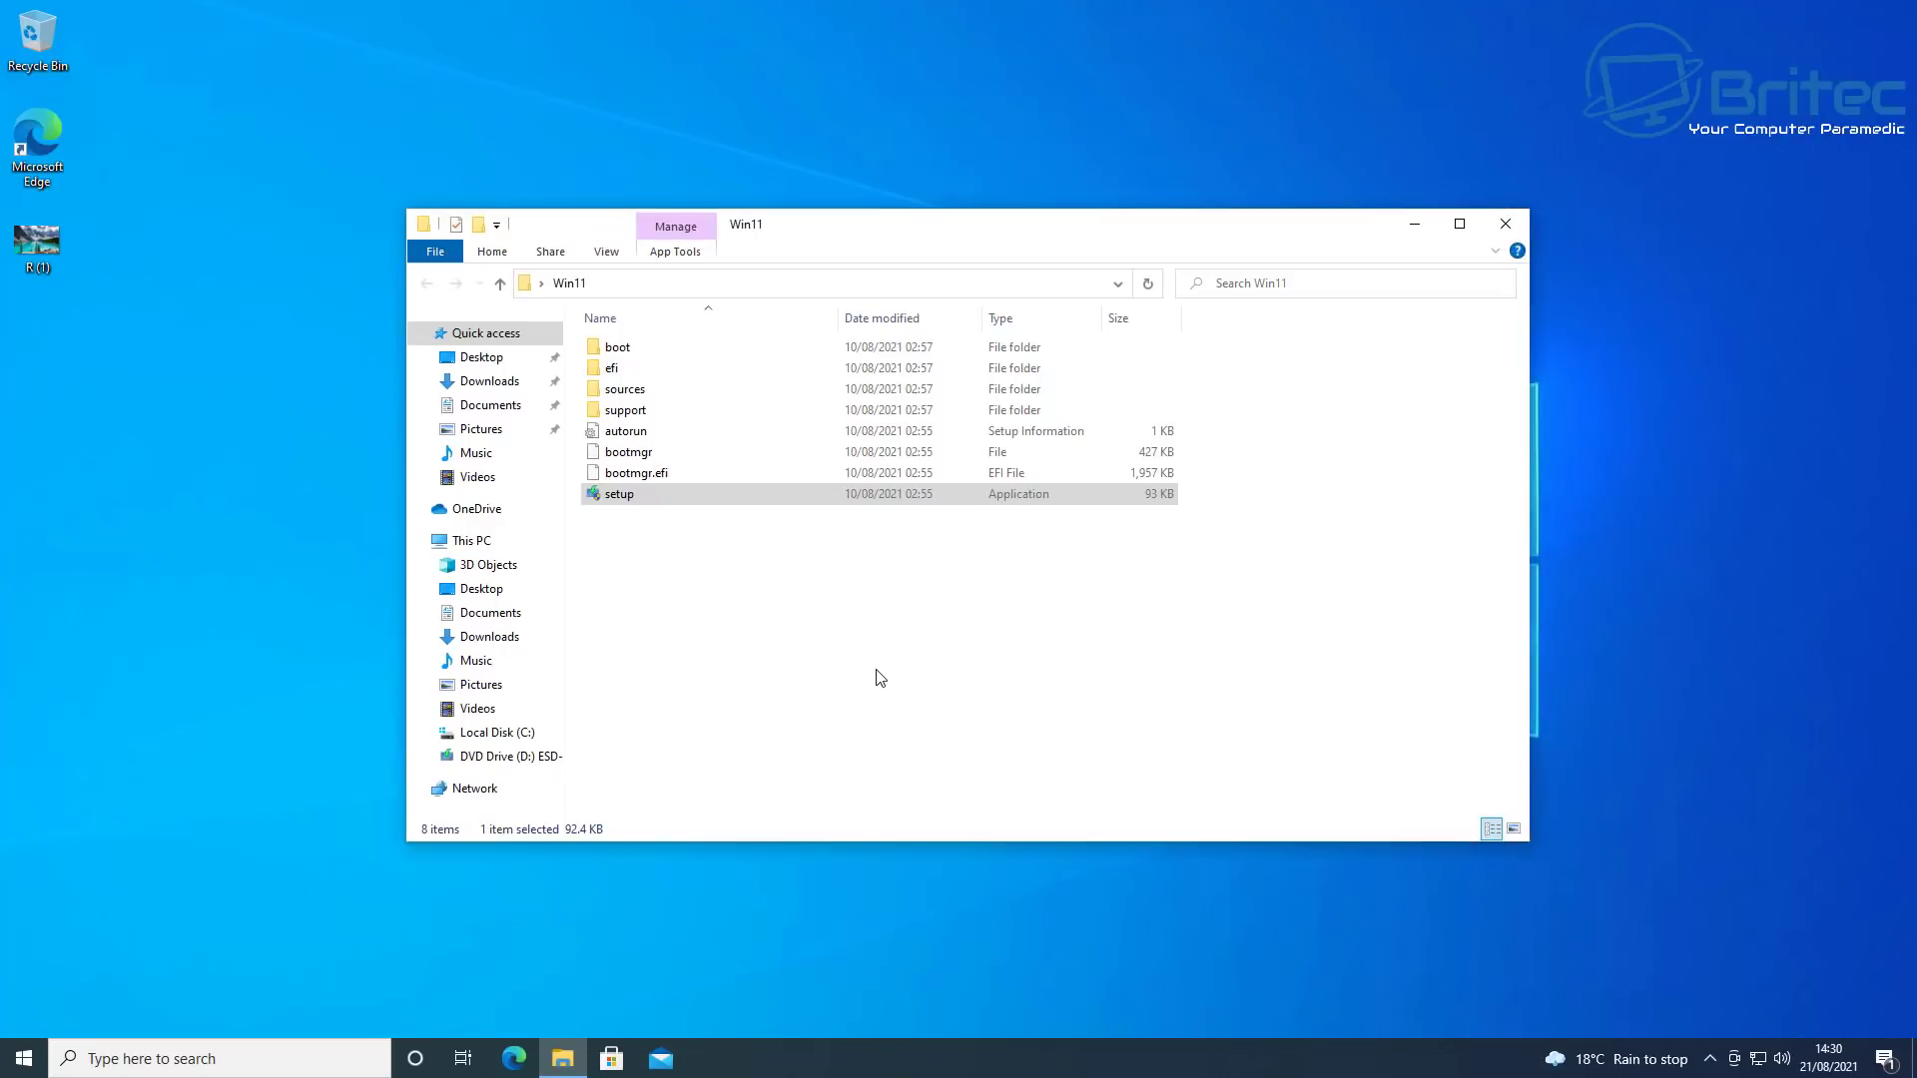
Step: Minimize the Win11 folder window and turn off Show desktop icons
left_click(1413, 224)
right_click(921, 613)
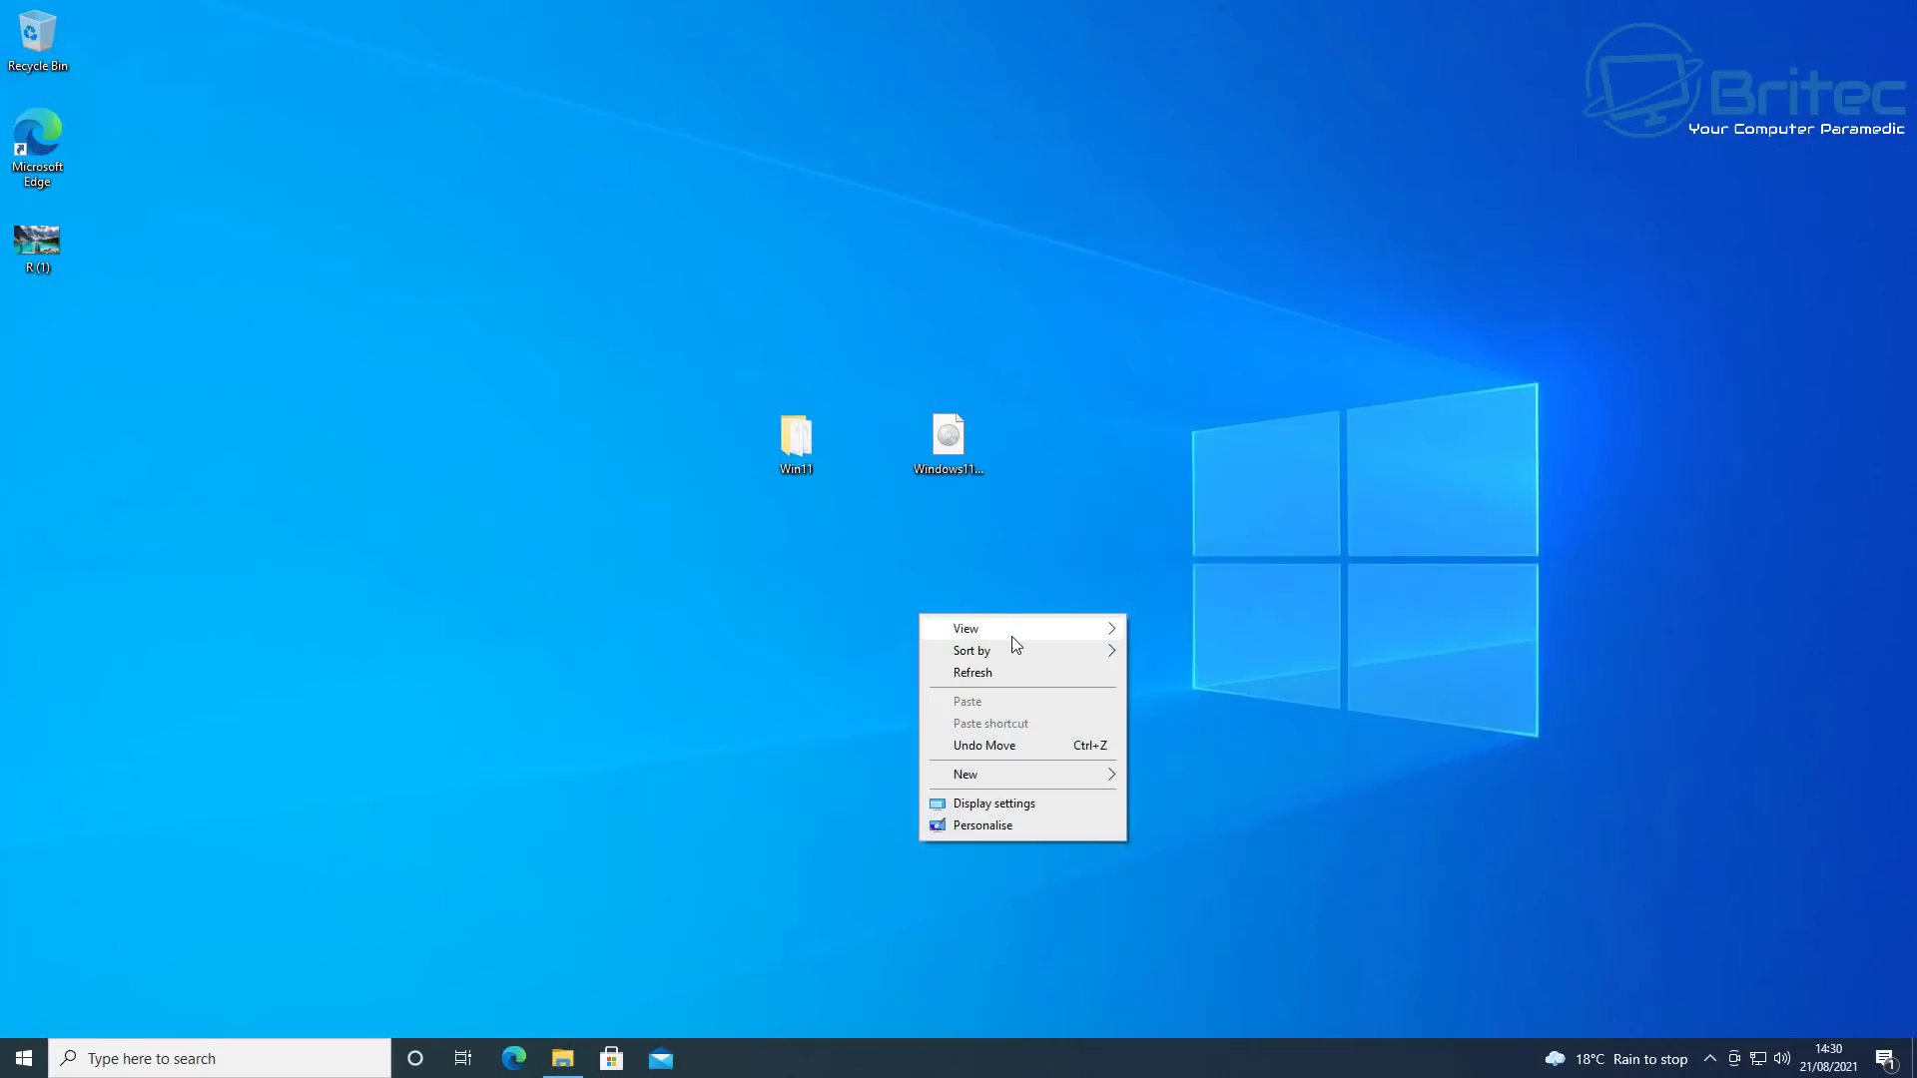
mouse_move(1028, 628)
left_click(1188, 751)
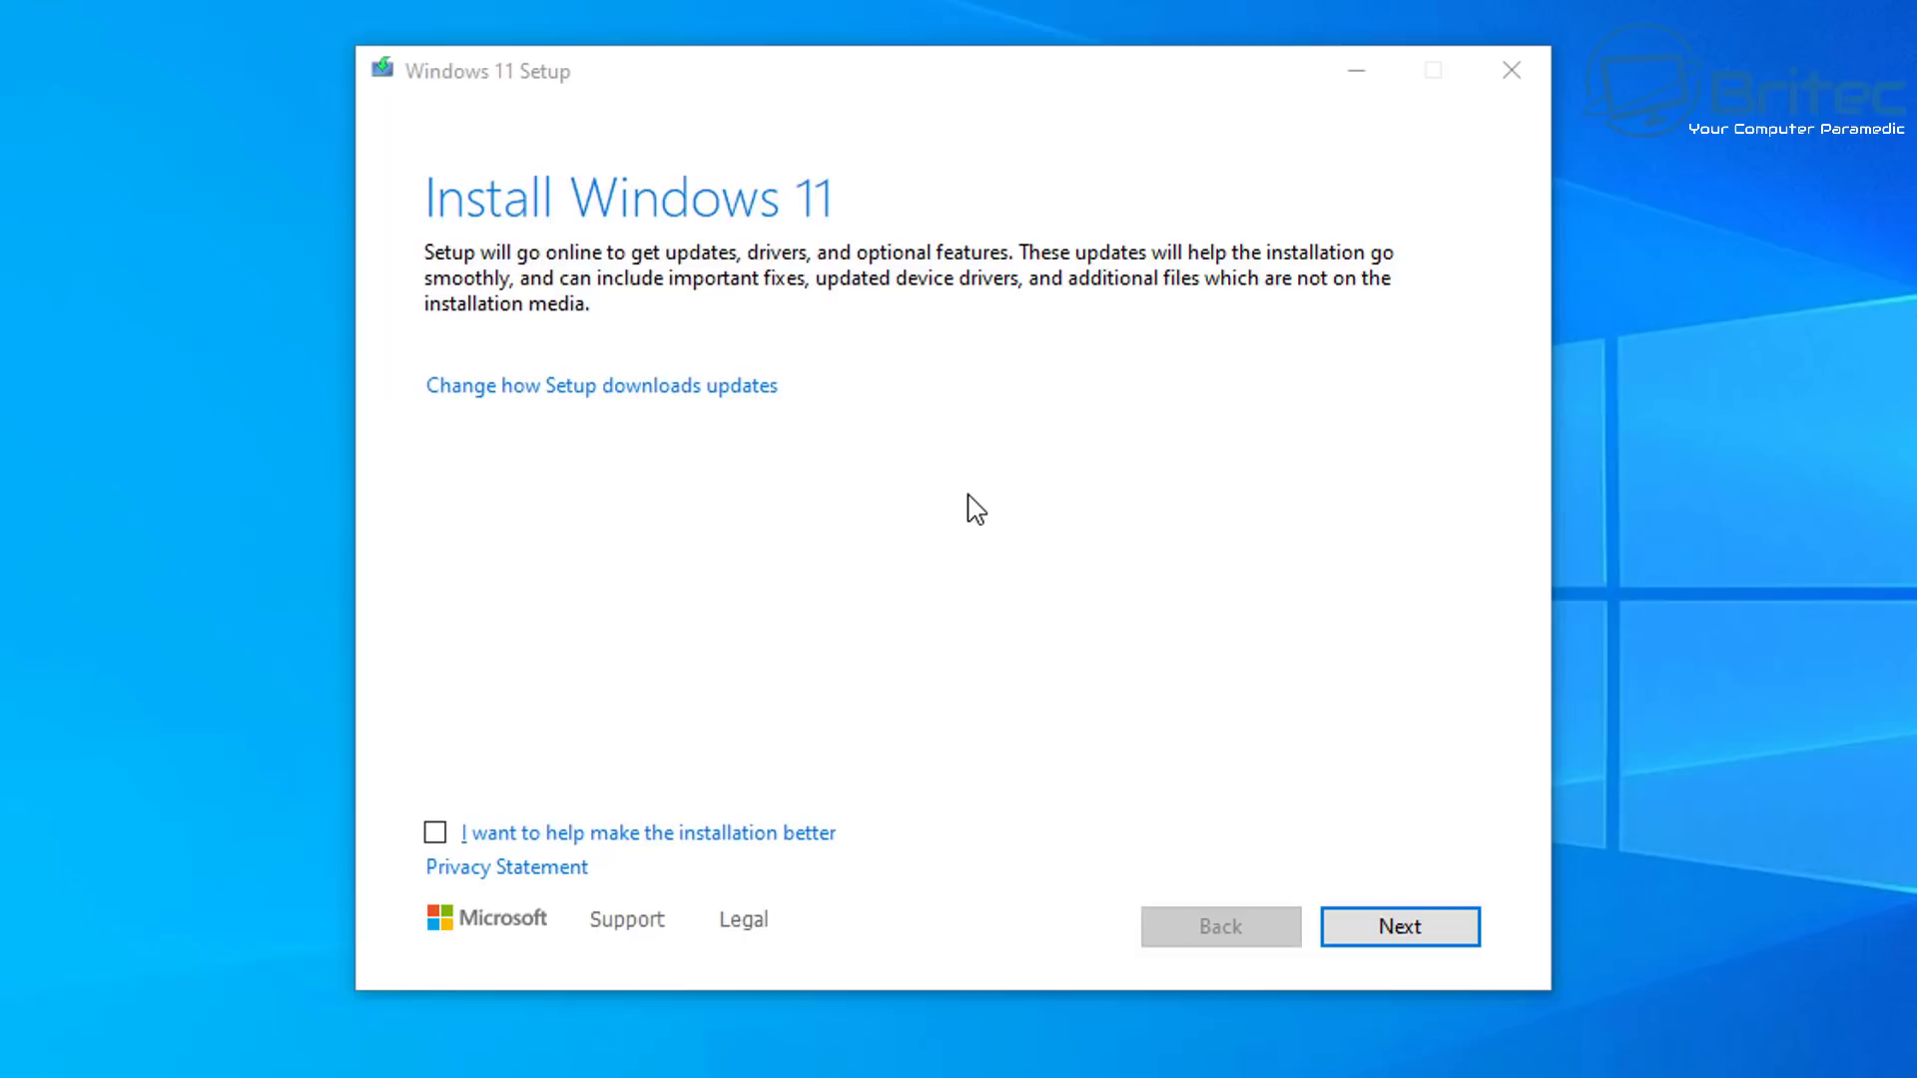
Step: Set Setup's update download option to 'Not at the moment' and proceed with Next
left_click(599, 388)
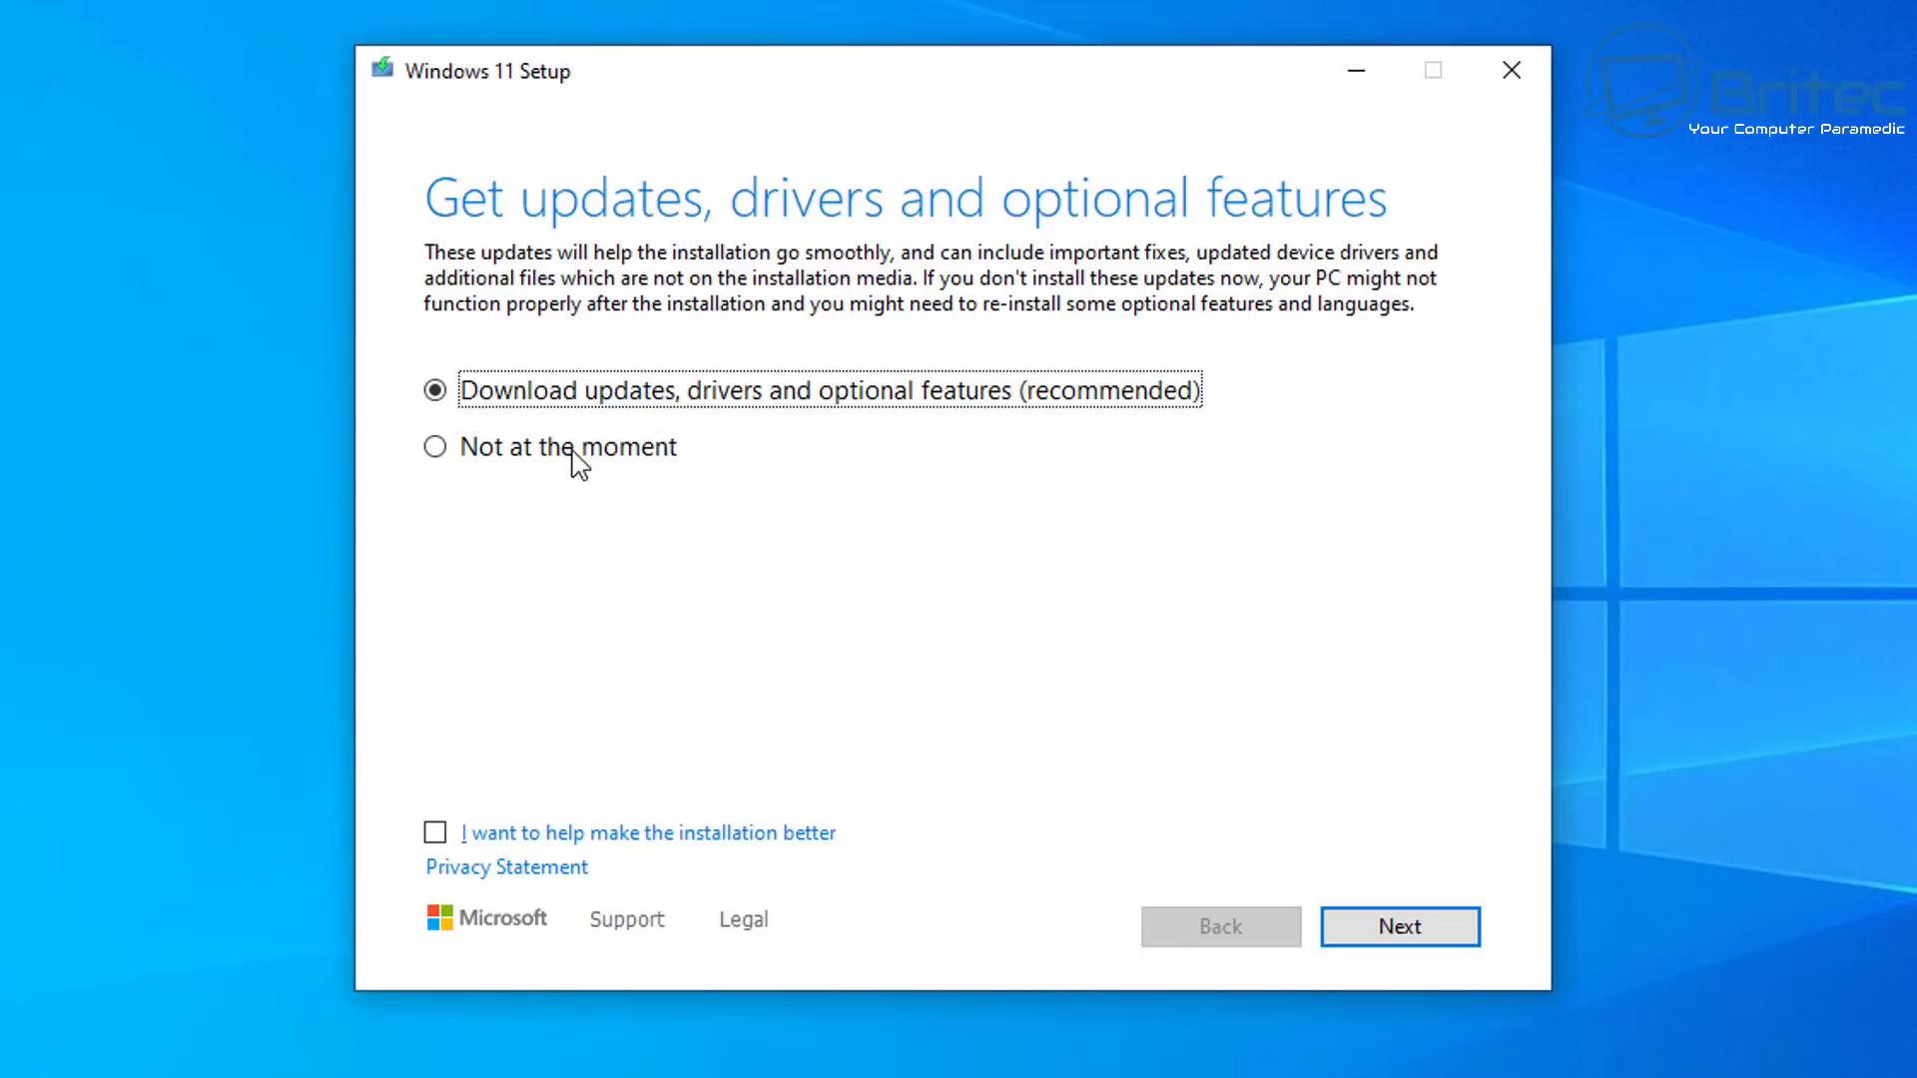
left_click(542, 458)
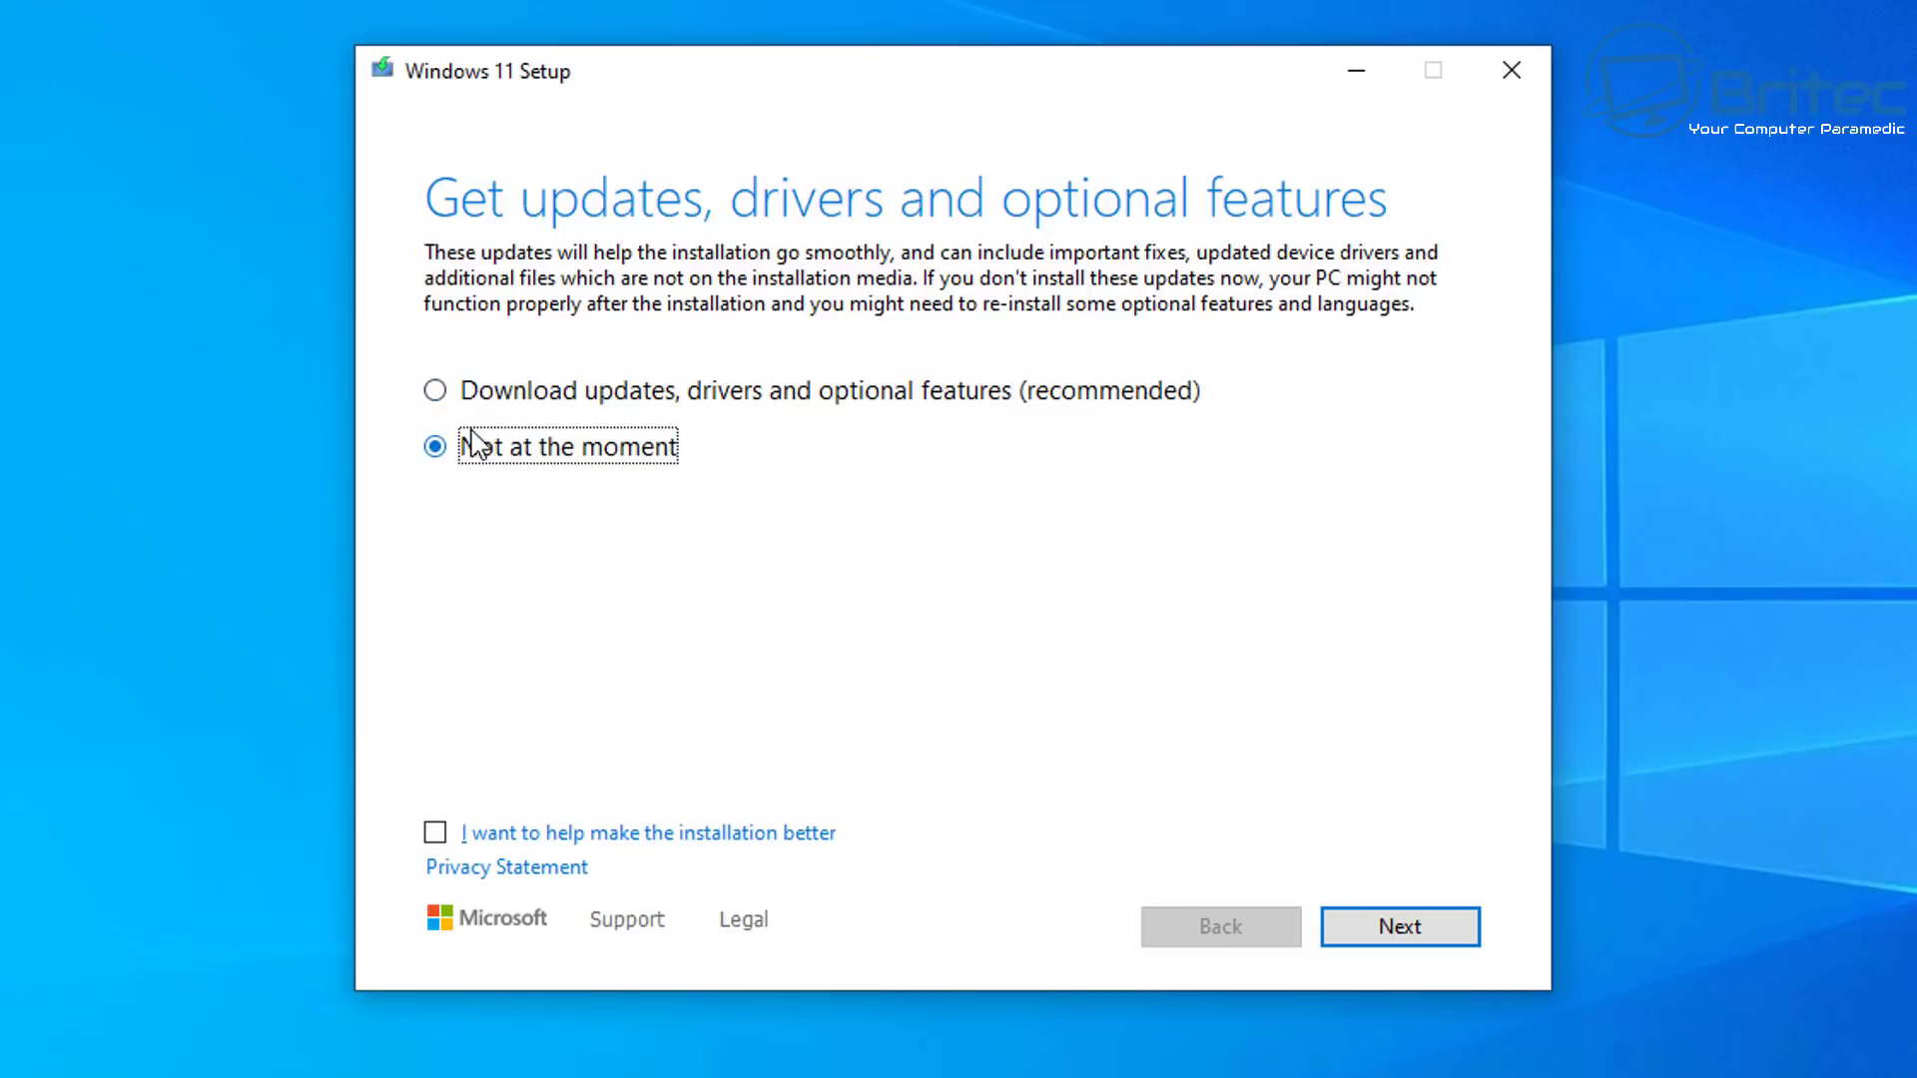
left_click(435, 399)
left_click(440, 449)
left_click(1410, 933)
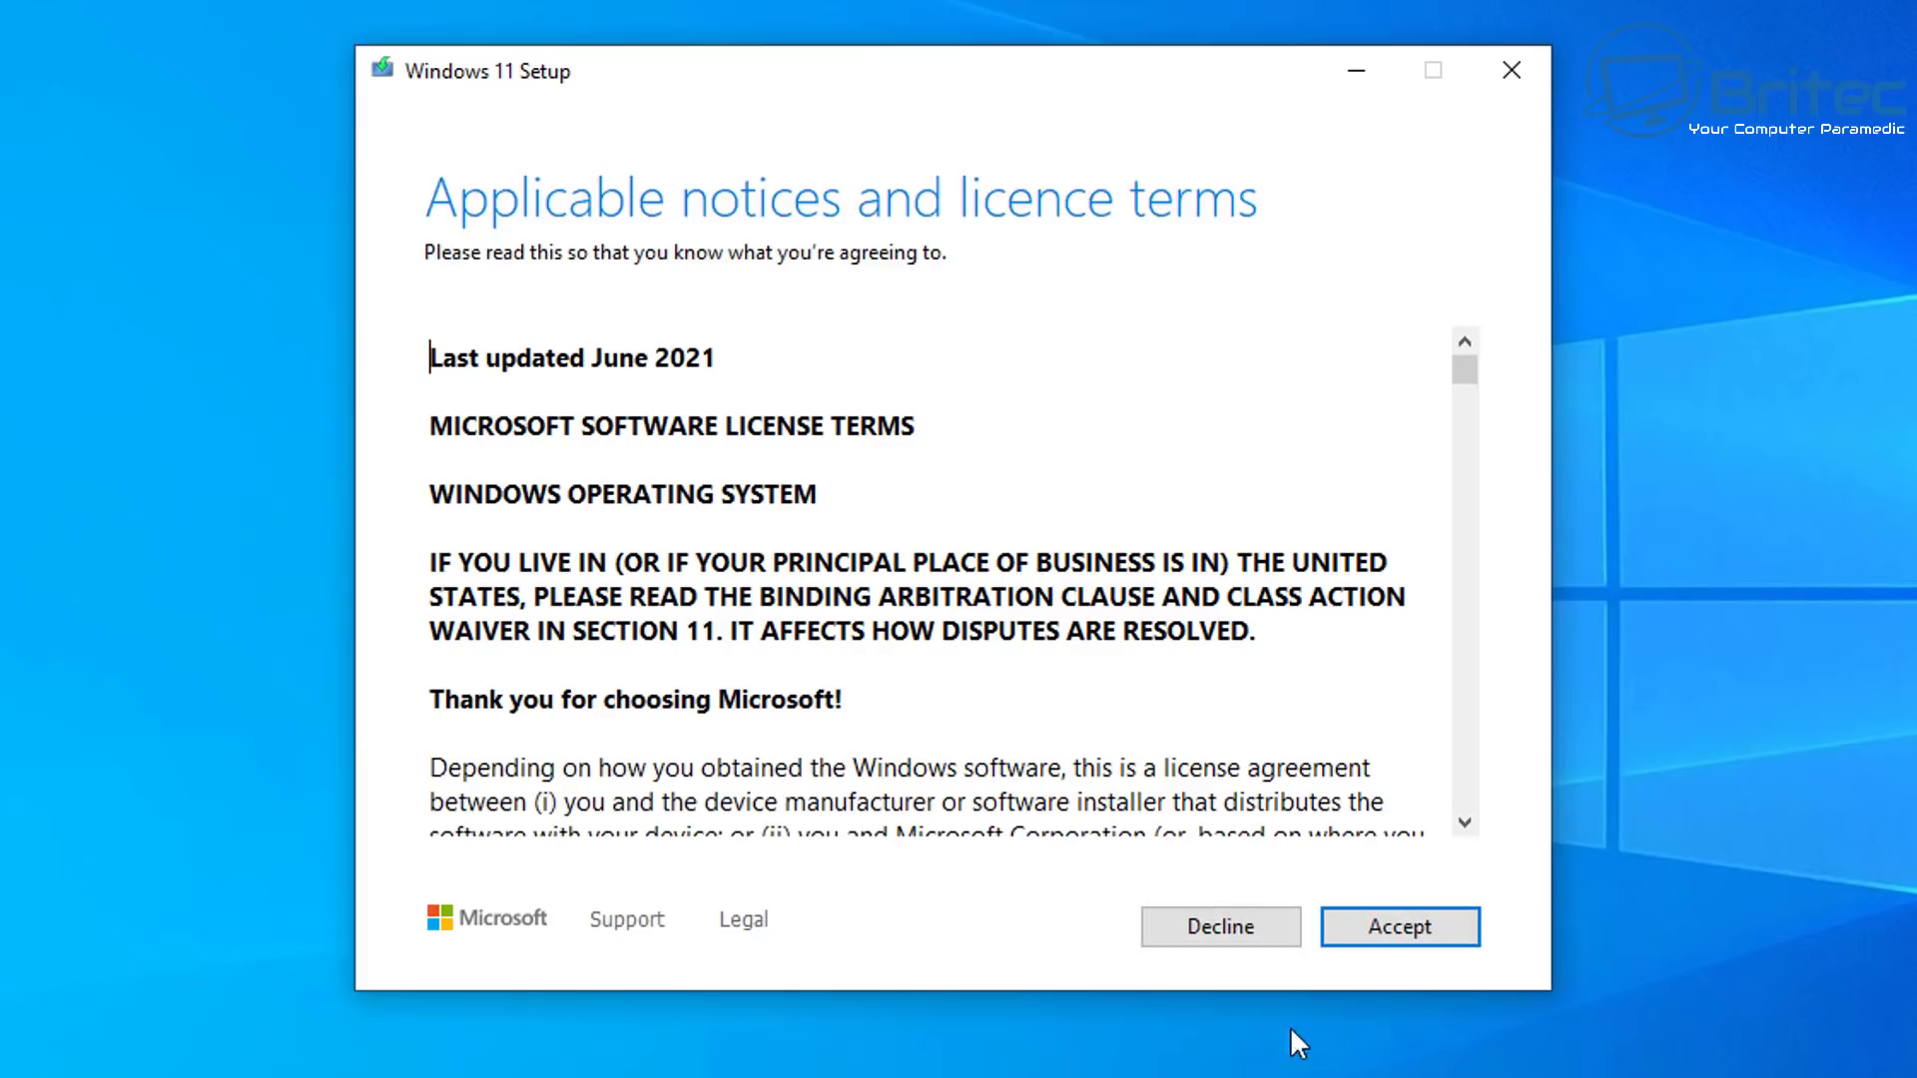
Step: Accept the licence, keep 'Keep personal files and apps', and install Windows 11 Pro
left_click(1402, 936)
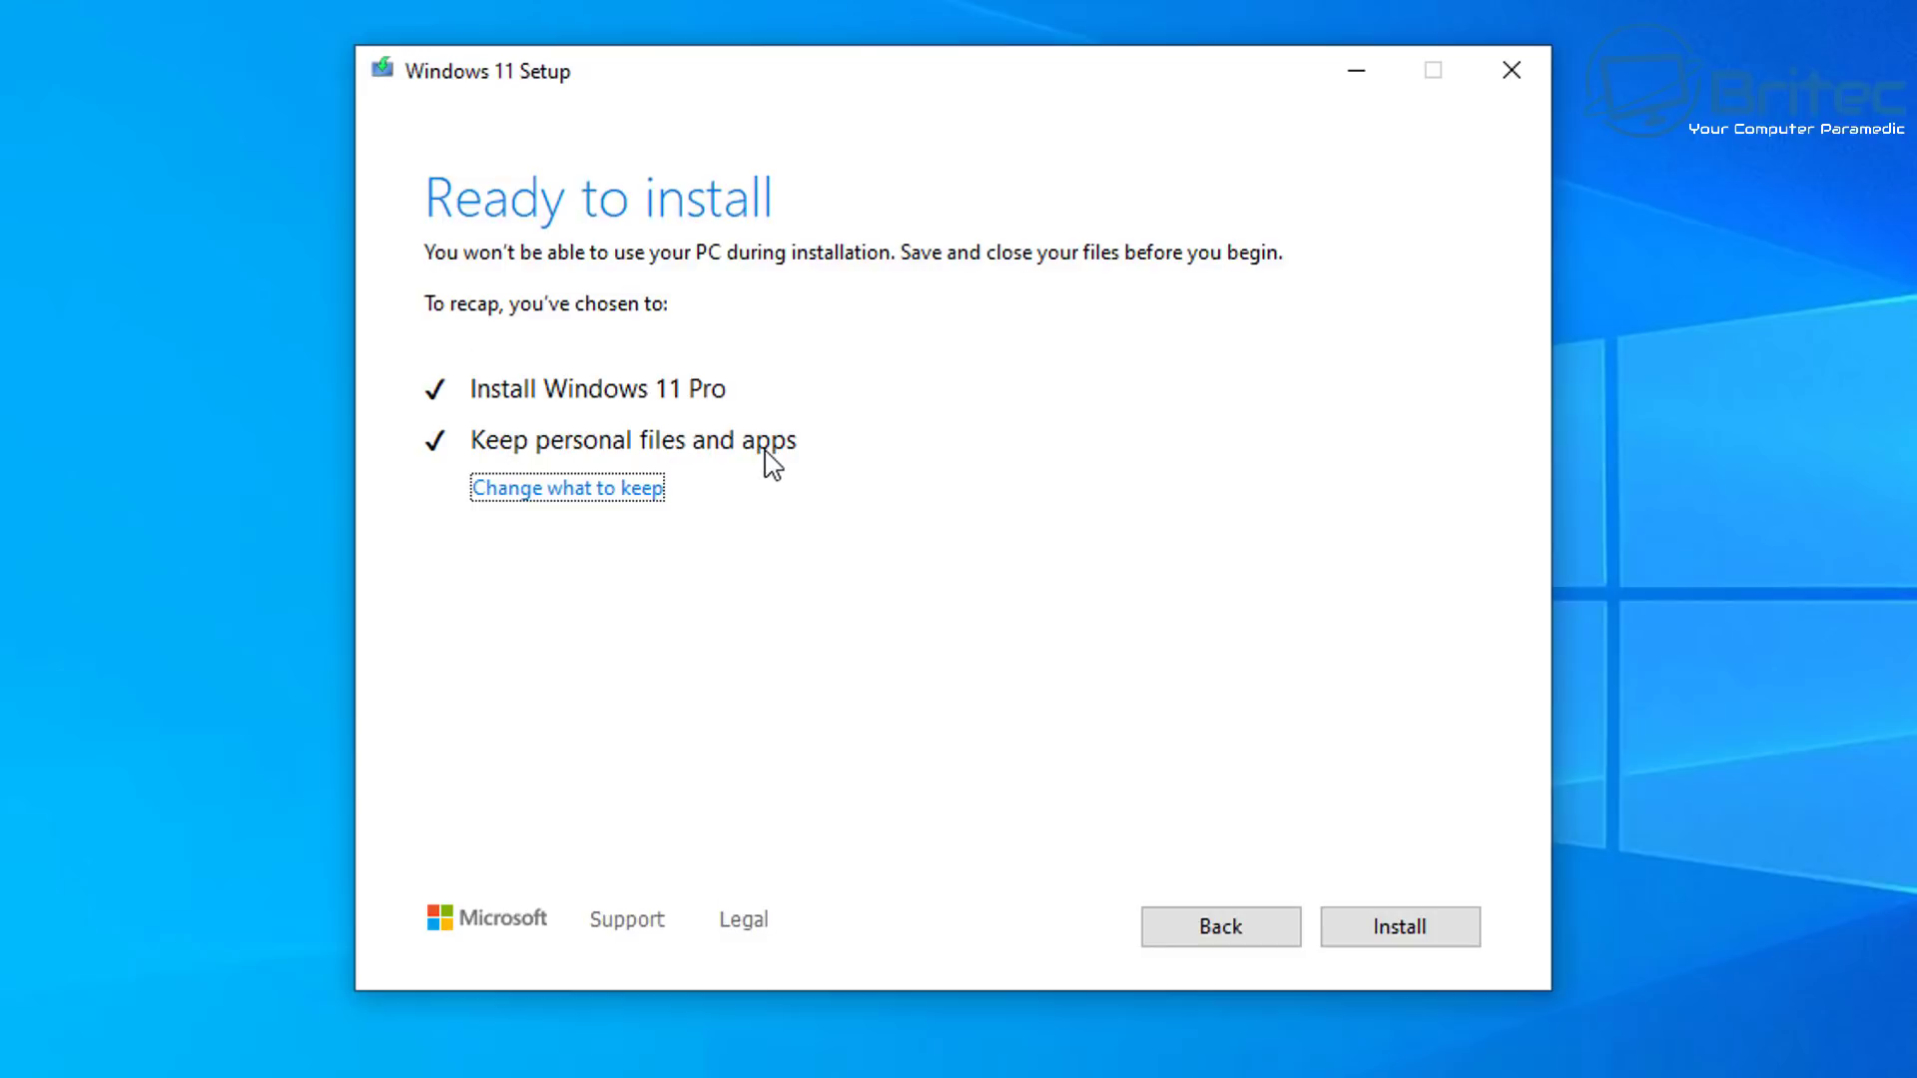
left_click(616, 491)
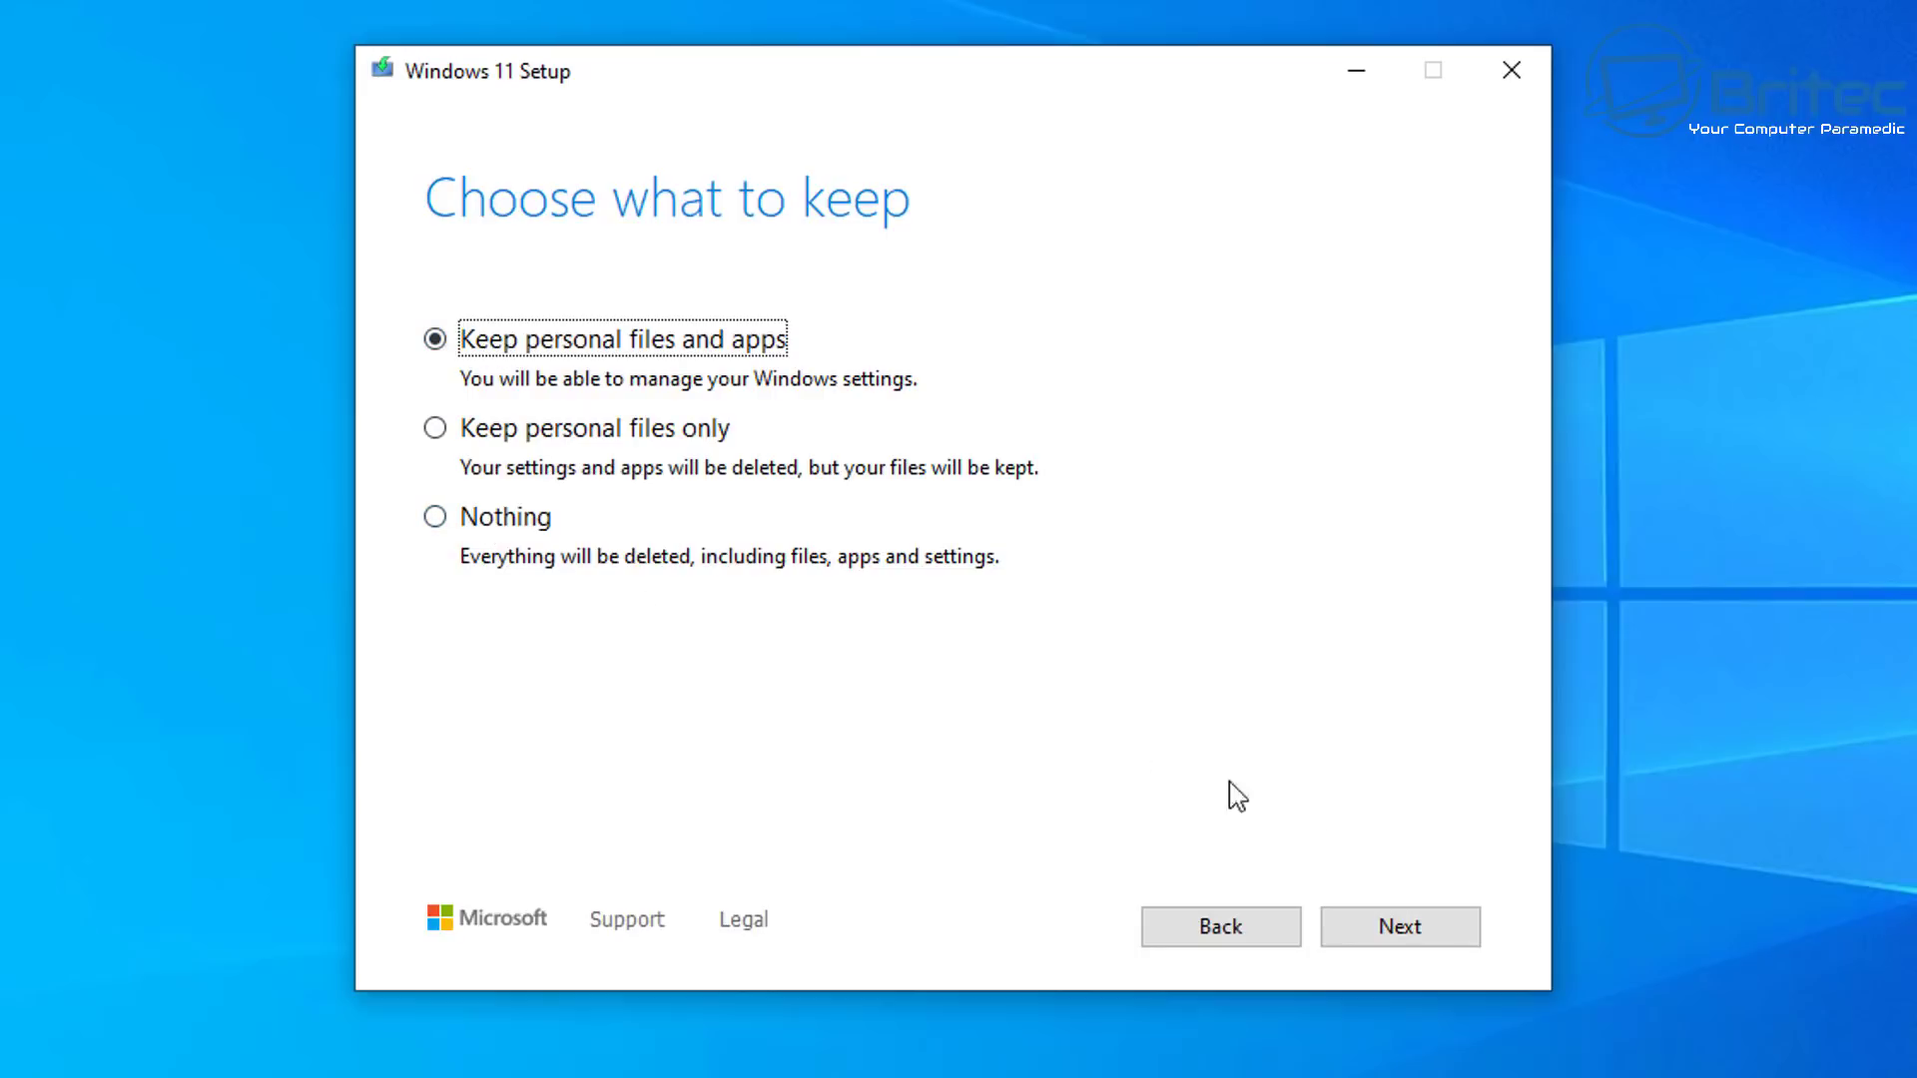
left_click(1410, 937)
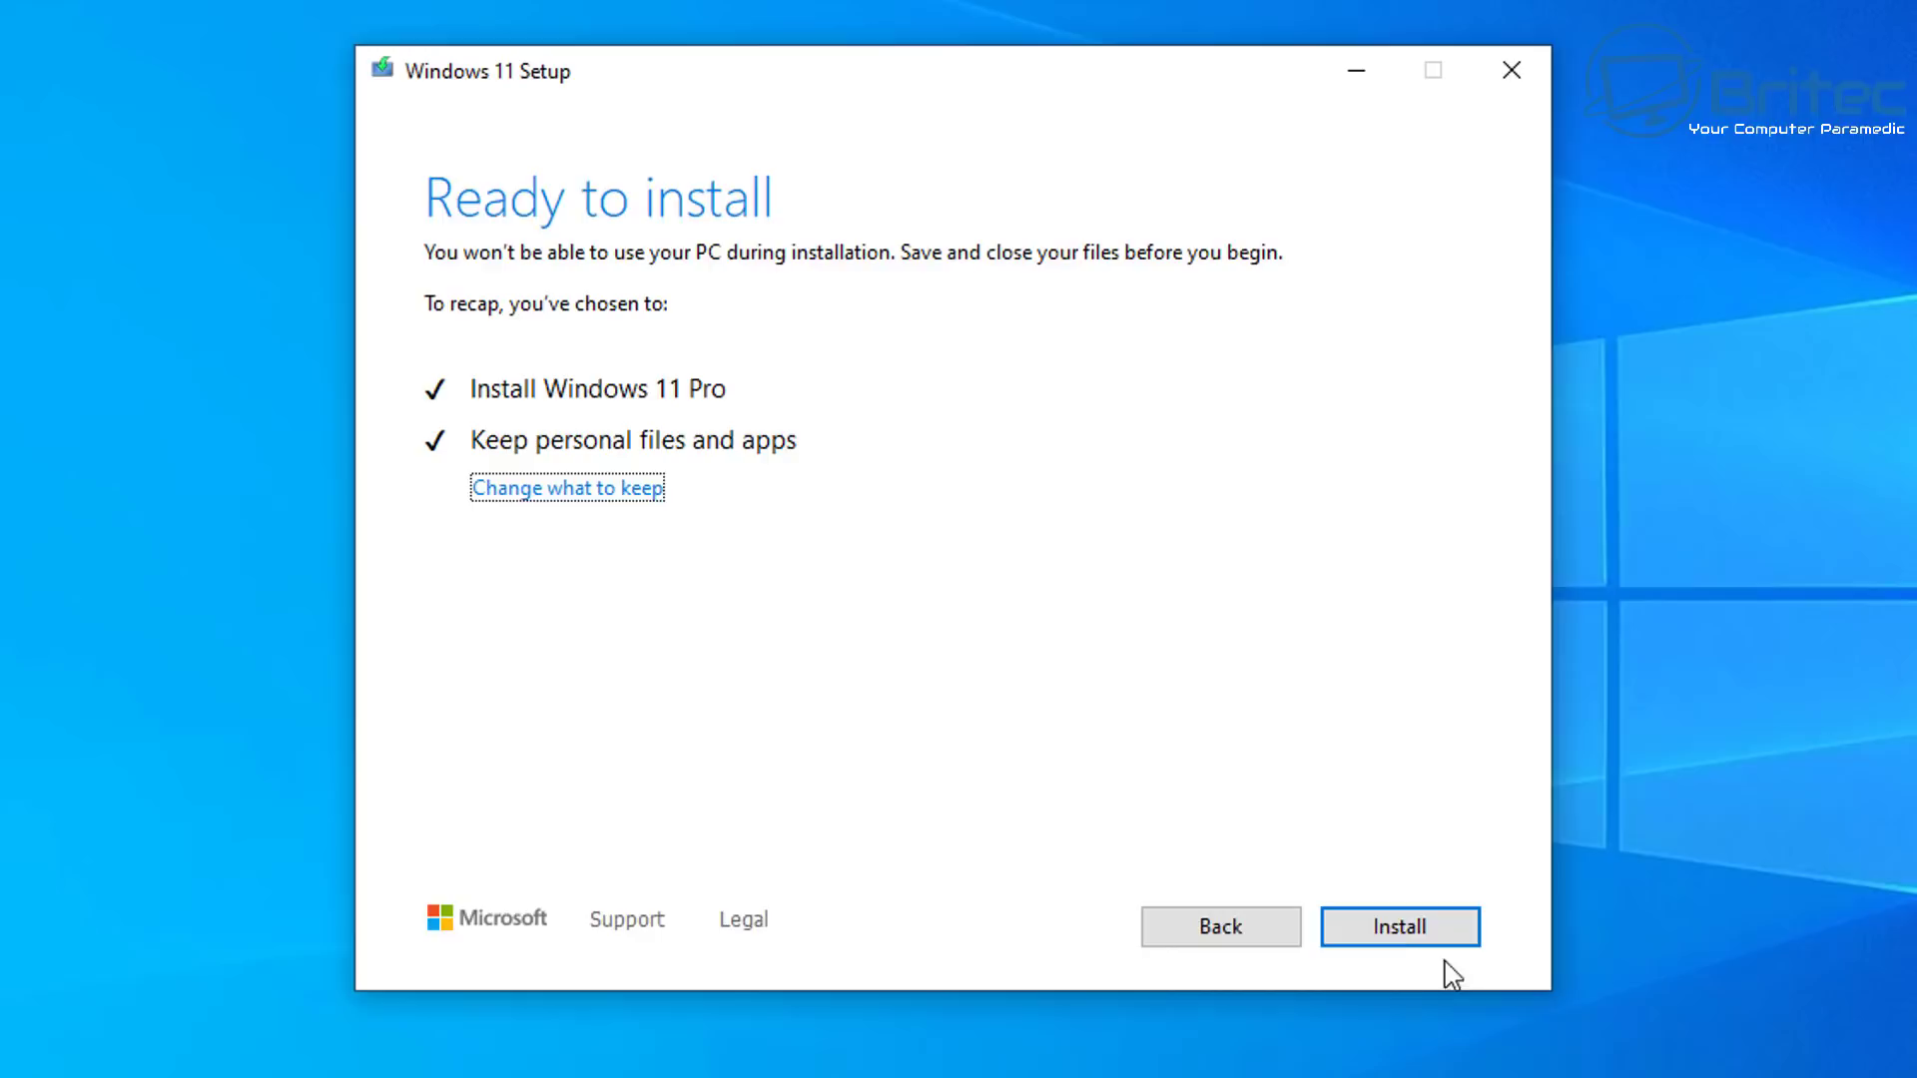
left_click(1396, 944)
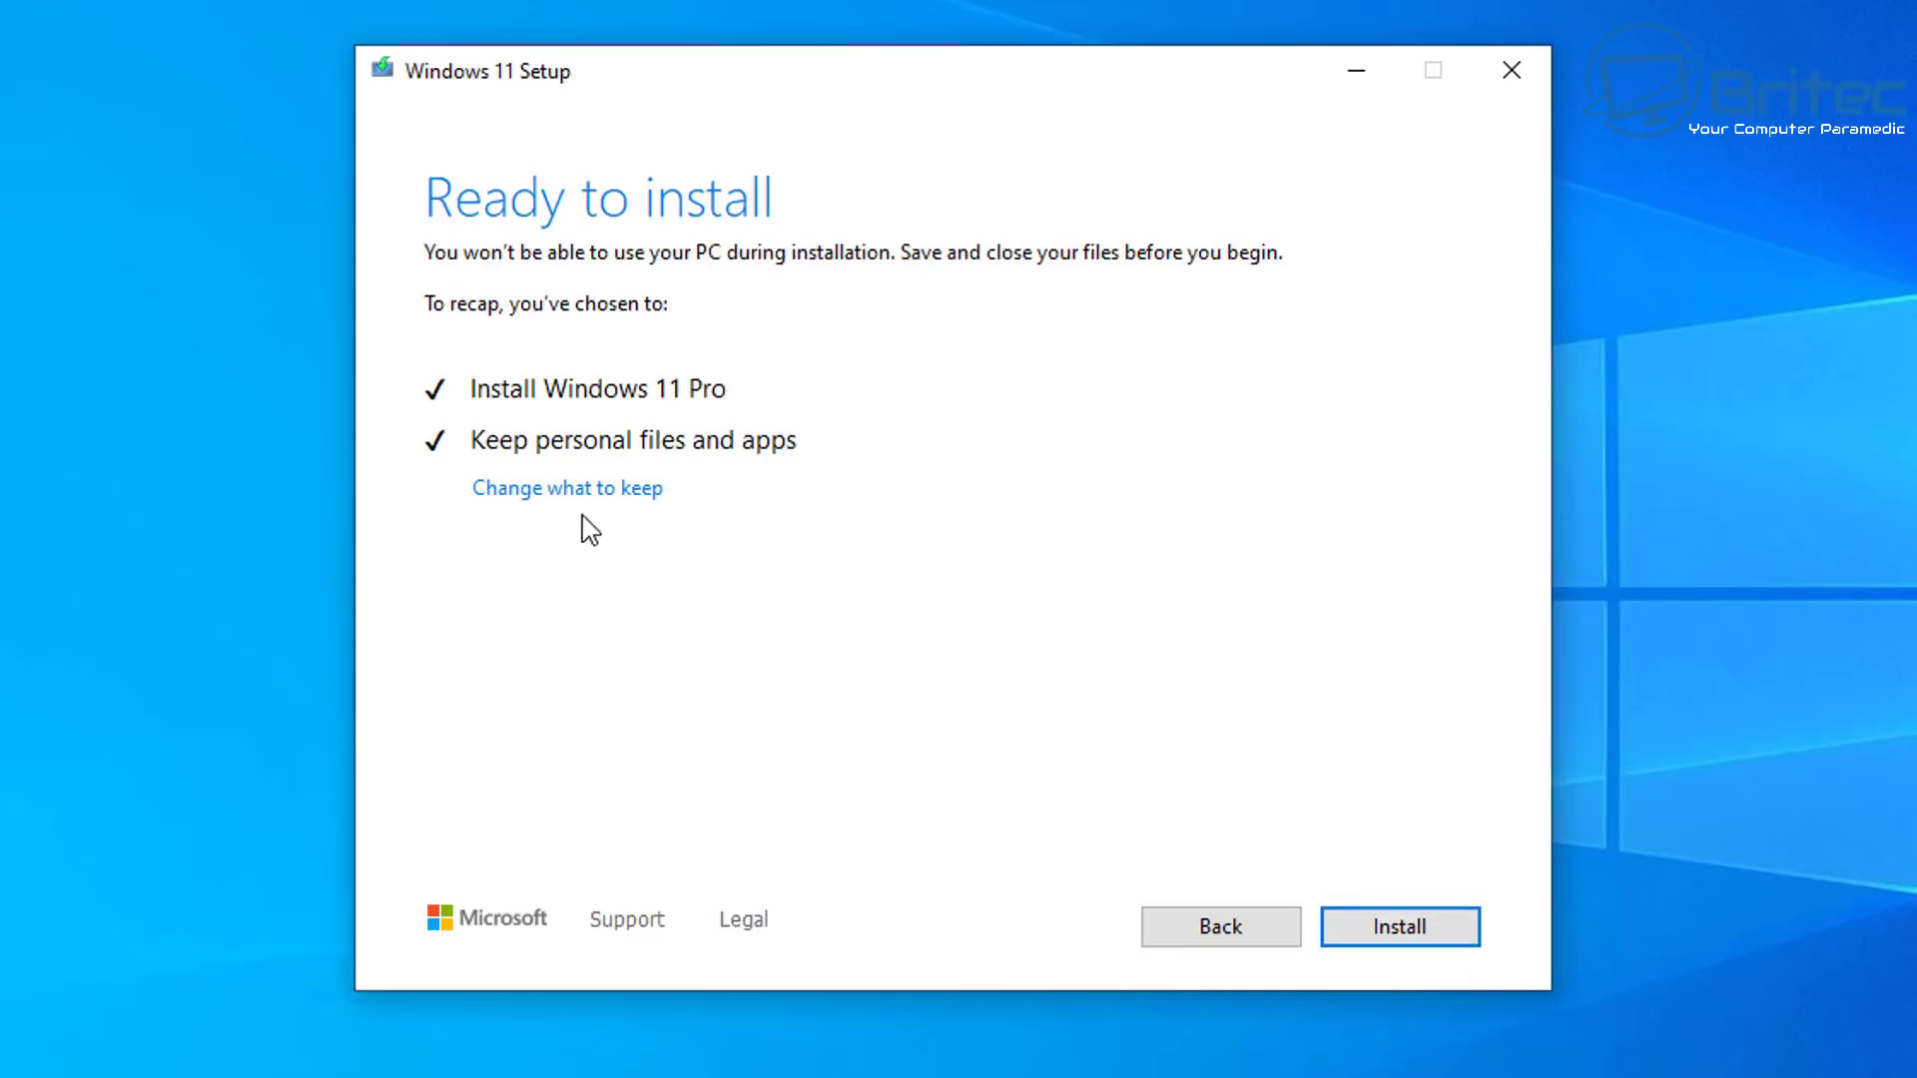
left_click(1411, 920)
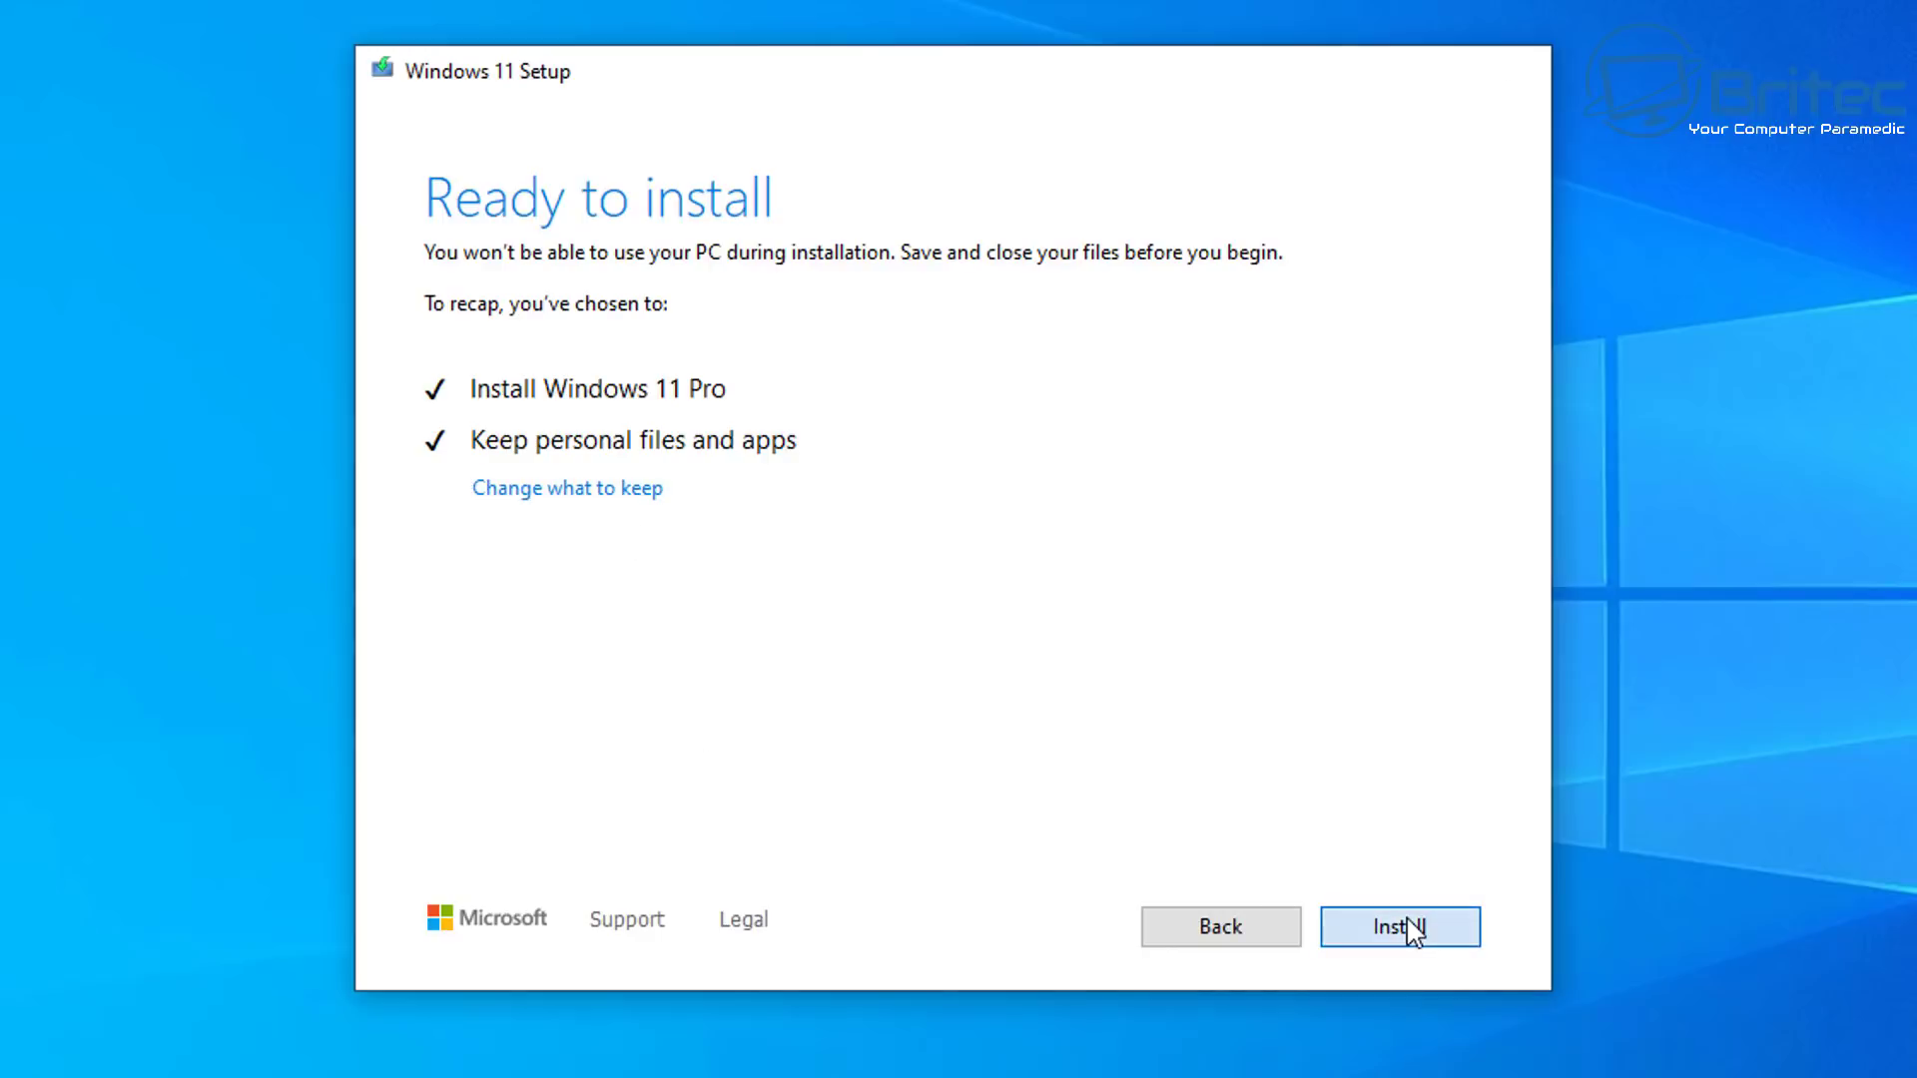